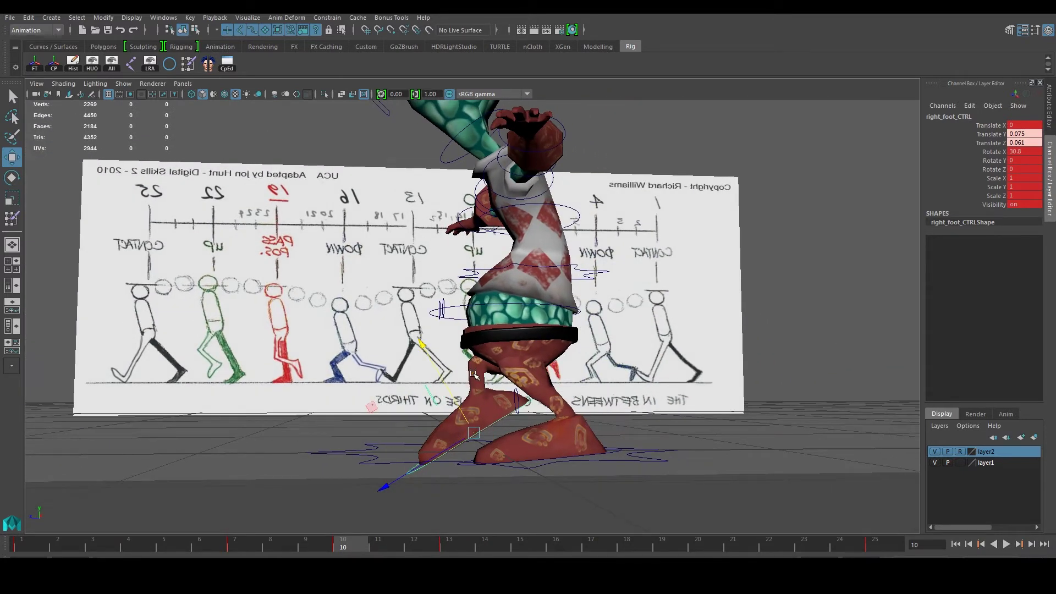
Rotate the right foot control to about 13 degrees in X at frame 10 and raise it to about 0.105.
key(e)
drag(477, 338, 451, 323)
key(w)
Set the right foot control's Translate Y to 0.1, Translate Z to 0.07 and Rotate X to 13.1.
click(1038, 135)
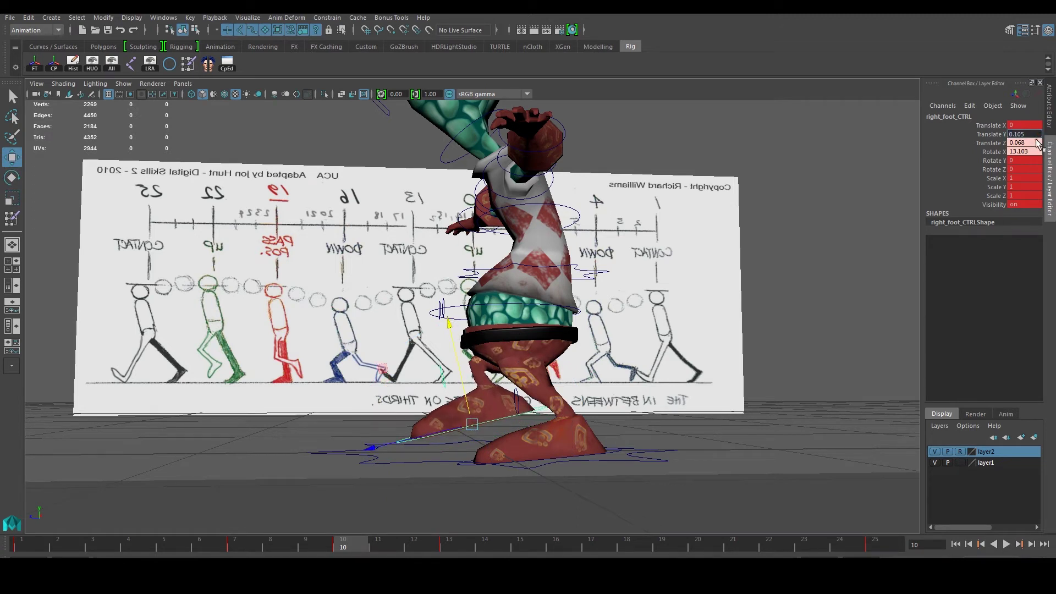
key(Return)
click(1037, 142)
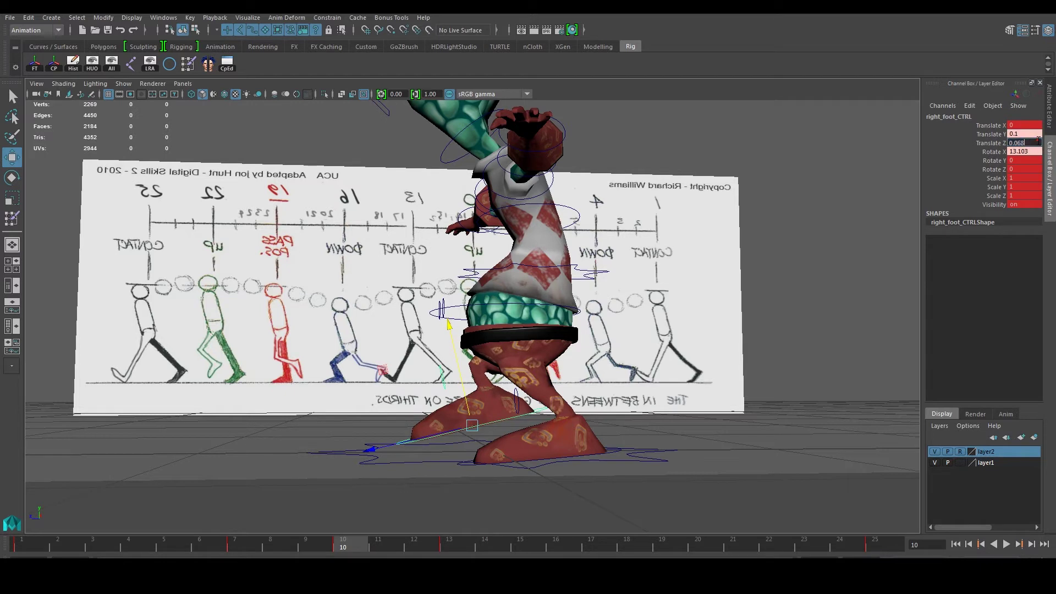
text(7)
key(Return)
click(1038, 152)
key(Return)
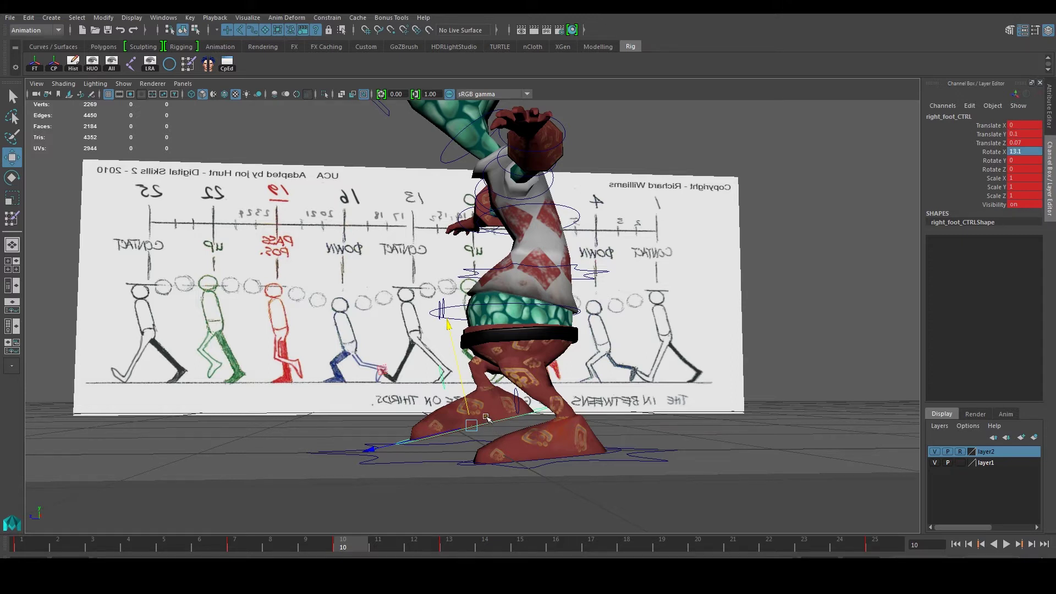
Deselect the foot control and play back the walk cycle to check the legs' motion.
drag(342, 546, 22, 547)
click(795, 428)
click(1006, 544)
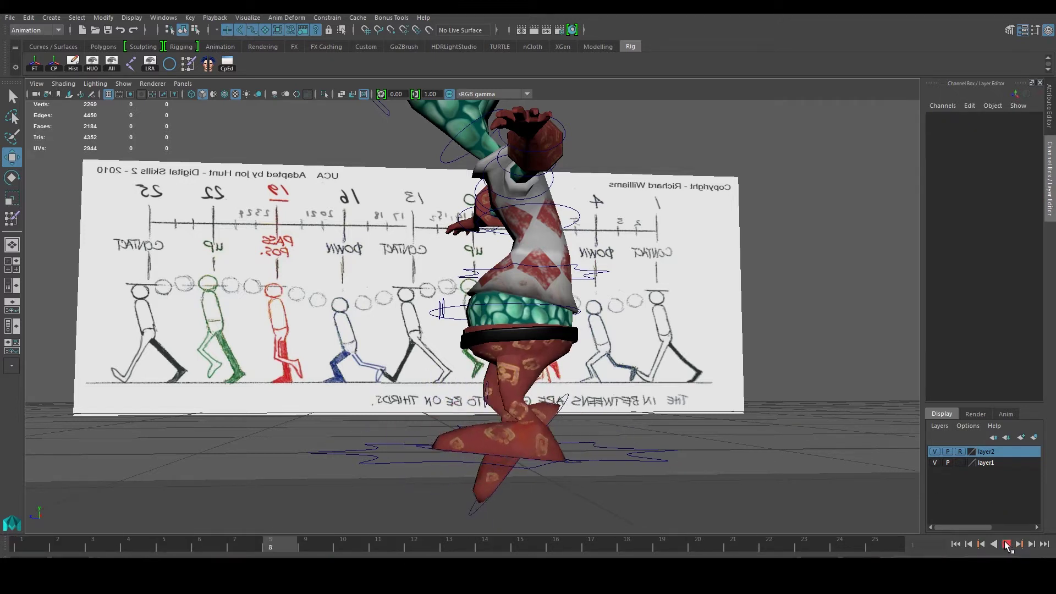
click(1006, 543)
Select the left foot control and inspect the leg poses at frames 8 and 22 from different angles.
drag(342, 546, 290, 546)
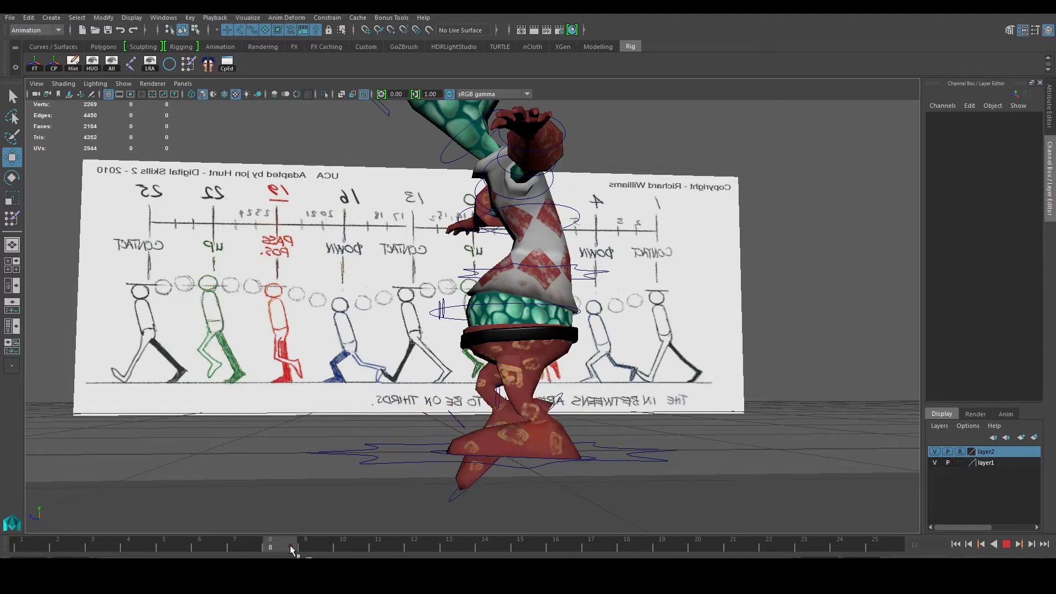
alt+drag(672, 448, 656, 459)
click(563, 492)
alt+drag(563, 491, 568, 418)
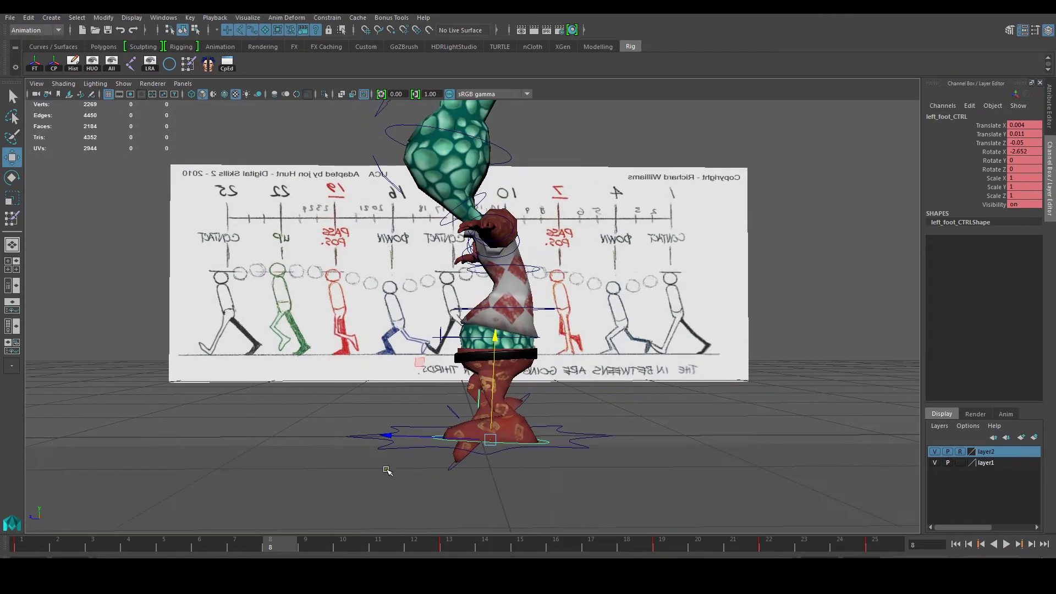
alt+drag(445, 468, 461, 493)
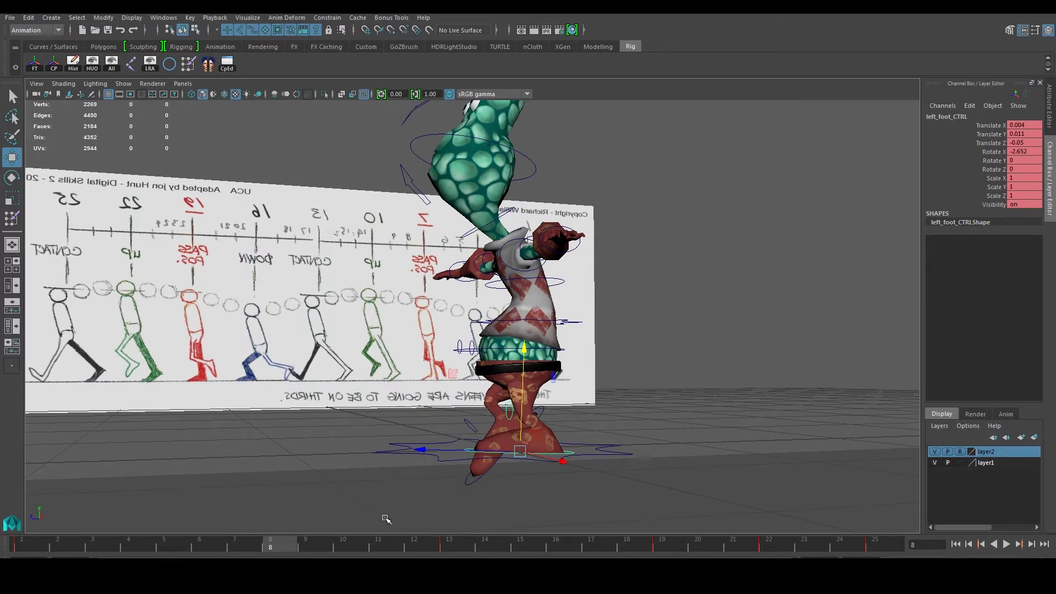
drag(282, 546, 773, 546)
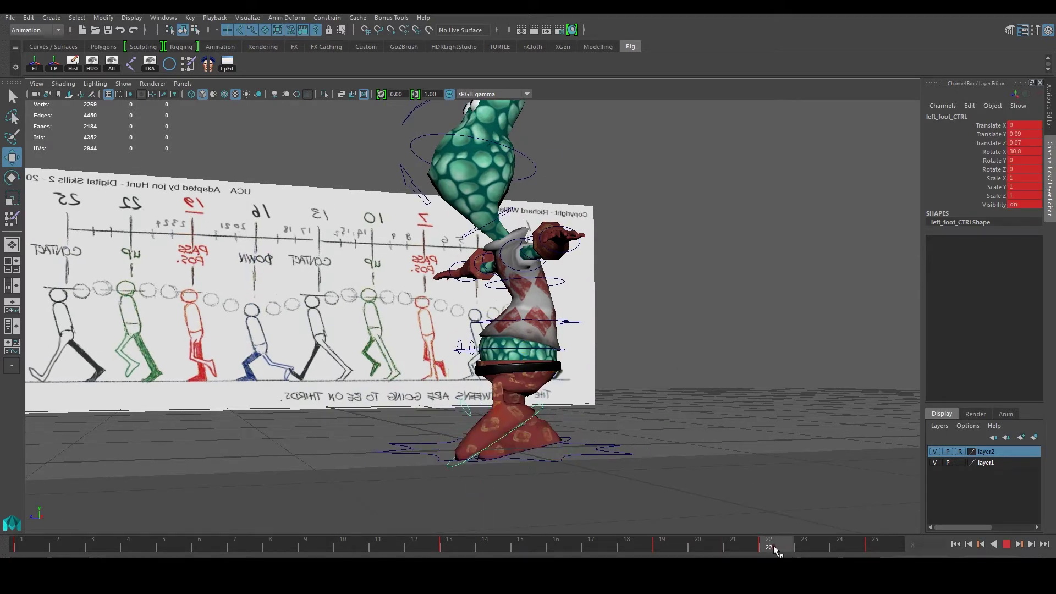
alt+drag(528, 426, 594, 439)
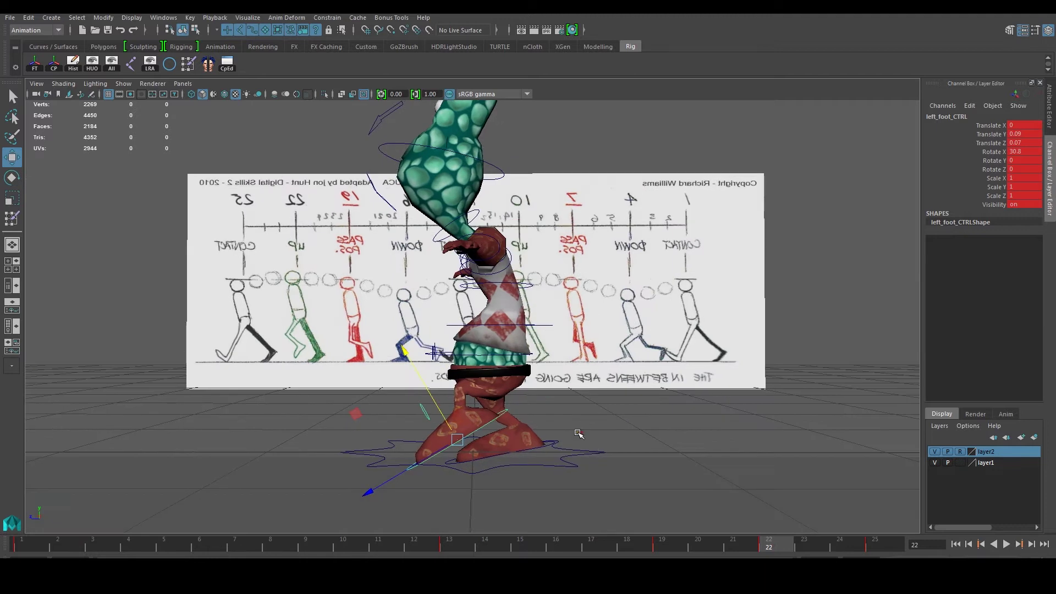
alt+middle_drag(576, 430, 538, 387)
scroll(537, 387, up, 1)
Capture a screenshot of the right foot control's channel values at frame 10 and paste it into Paint.
click(520, 428)
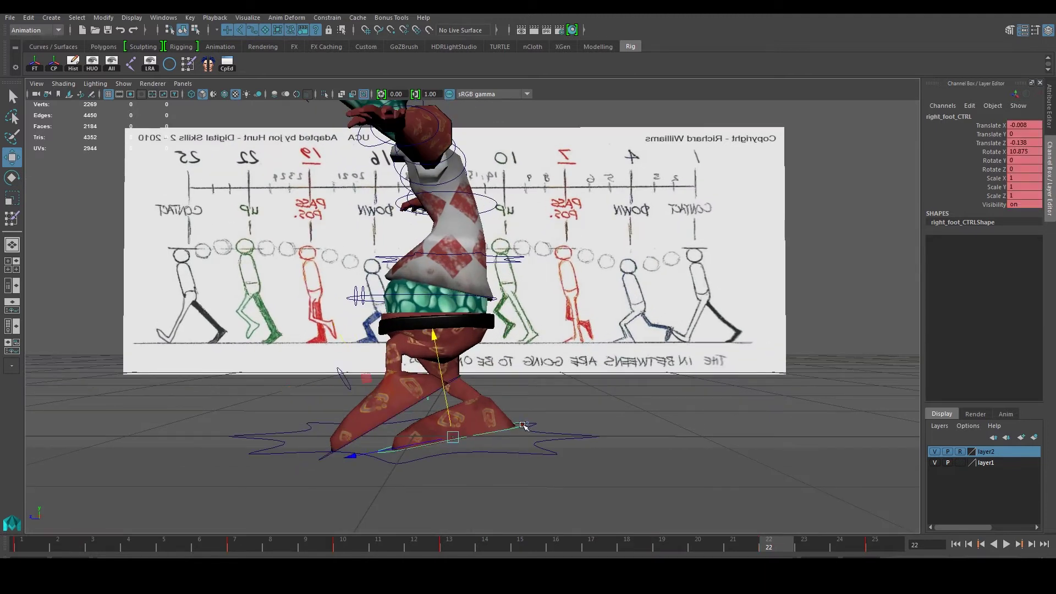
drag(398, 545, 355, 545)
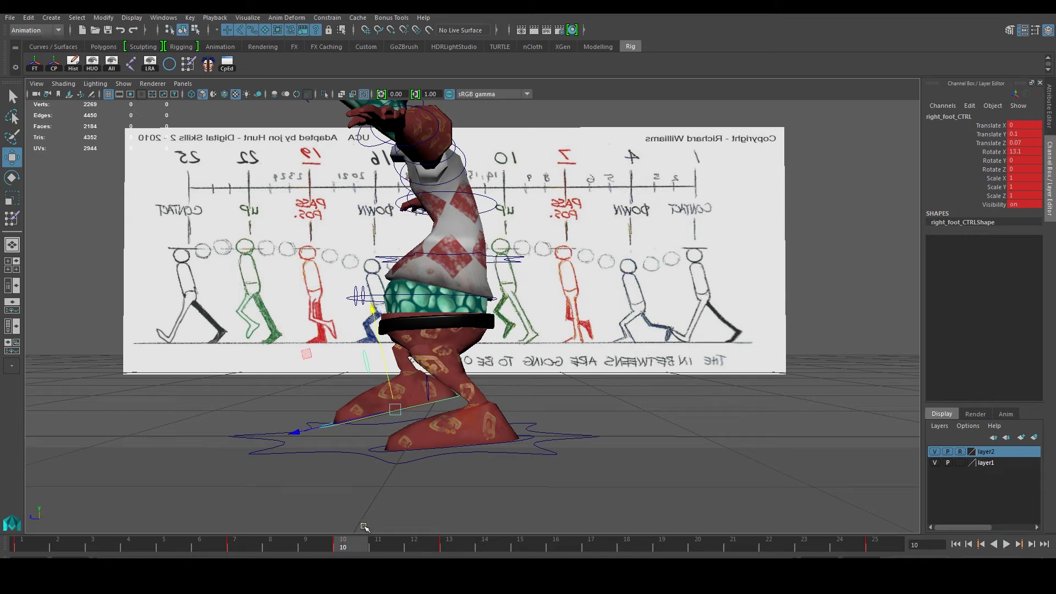
key(Print)
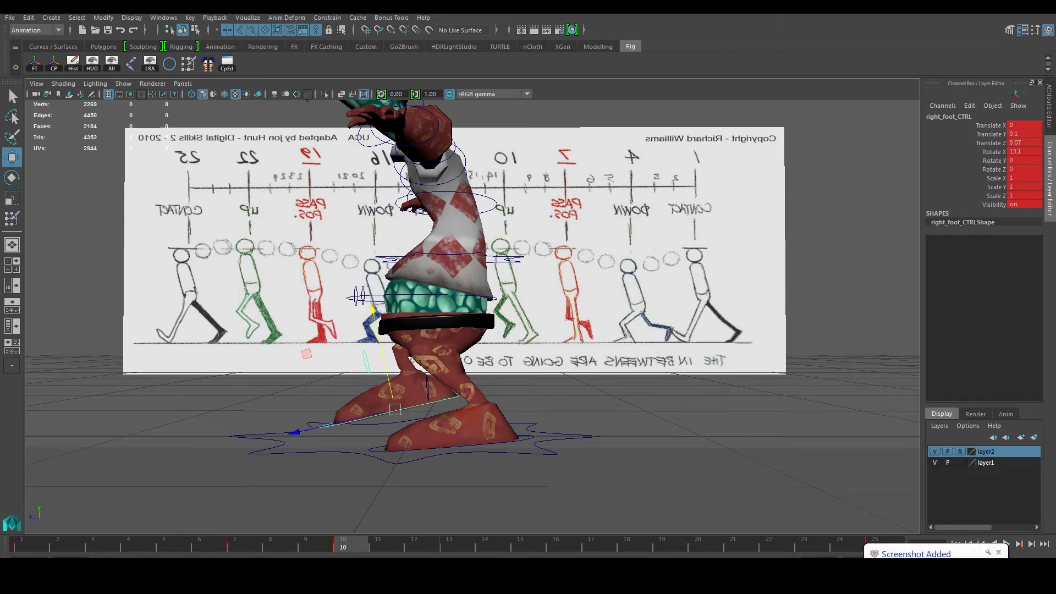
key(super)
text(paint)
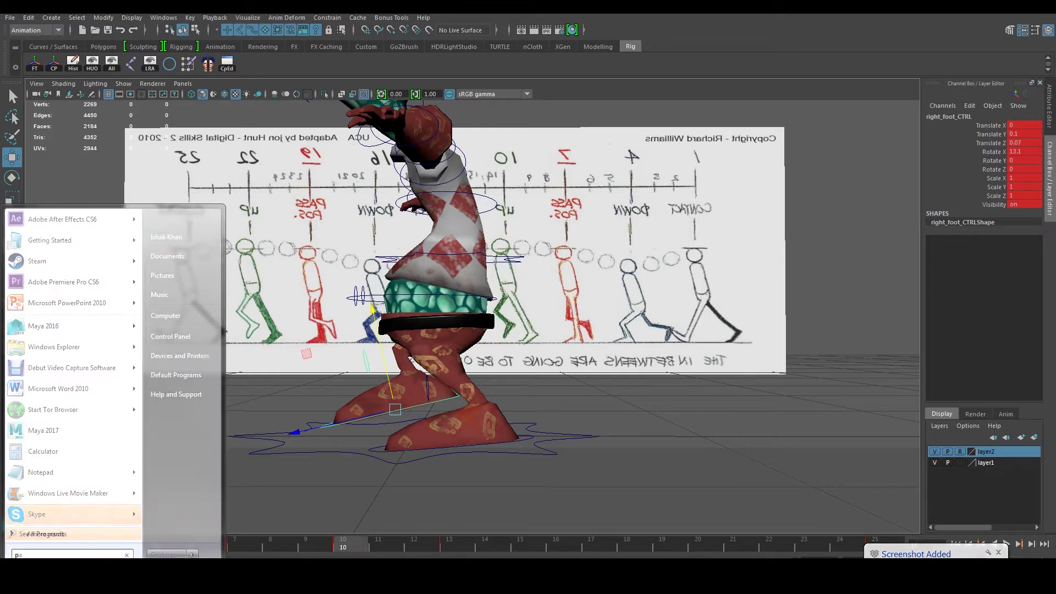
key(Return)
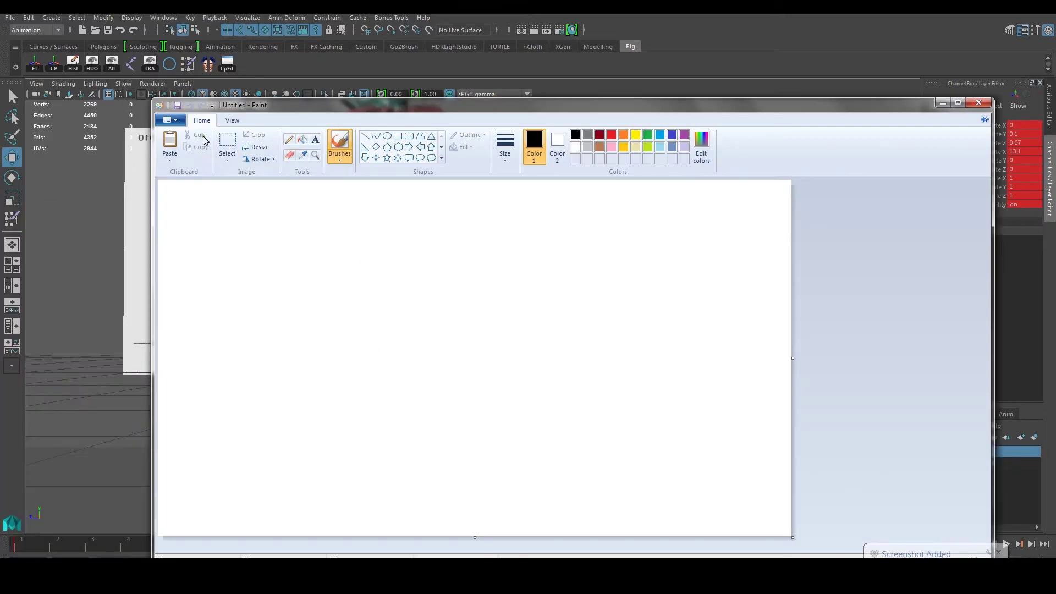
click(170, 142)
Reposition the Paint window so the pasted channel values can be read, and minimize it.
scroll(720, 308, down, 5)
scroll(720, 297, up, 5)
drag(844, 302, 458, 320)
mouse_move(851, 101)
mouse_down()
mouse_move(751, 138)
mouse_move(458, 296)
mouse_up()
click(550, 298)
Set the left foot control's Translate Y to 0.1 at frame 22, checking it against the screenshot in Paint.
alt+drag(428, 420, 532, 394)
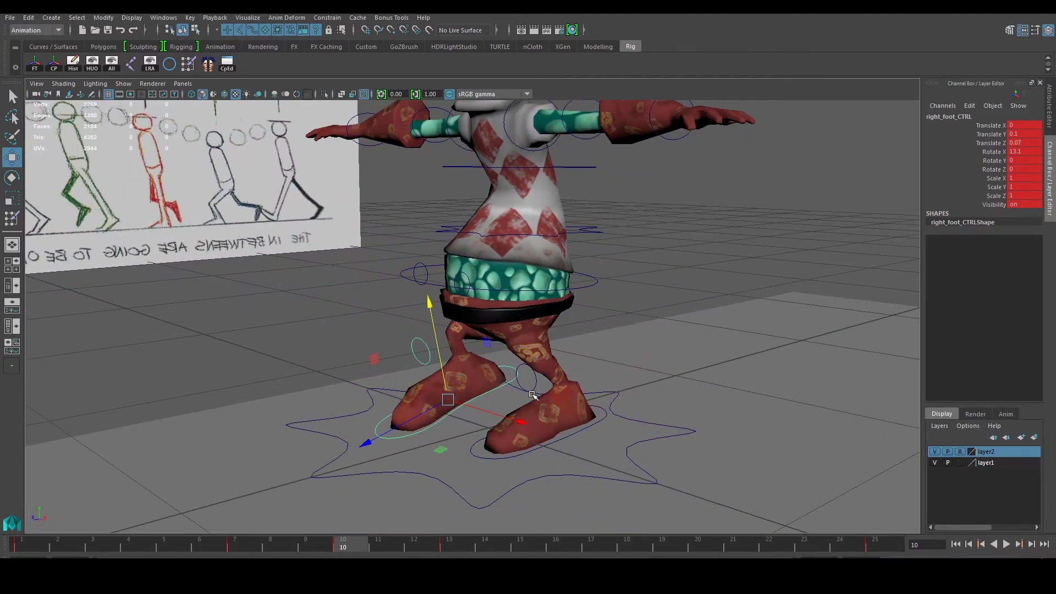
click(595, 422)
drag(384, 542, 771, 546)
alt+drag(662, 414, 552, 424)
key(alt+Tab)
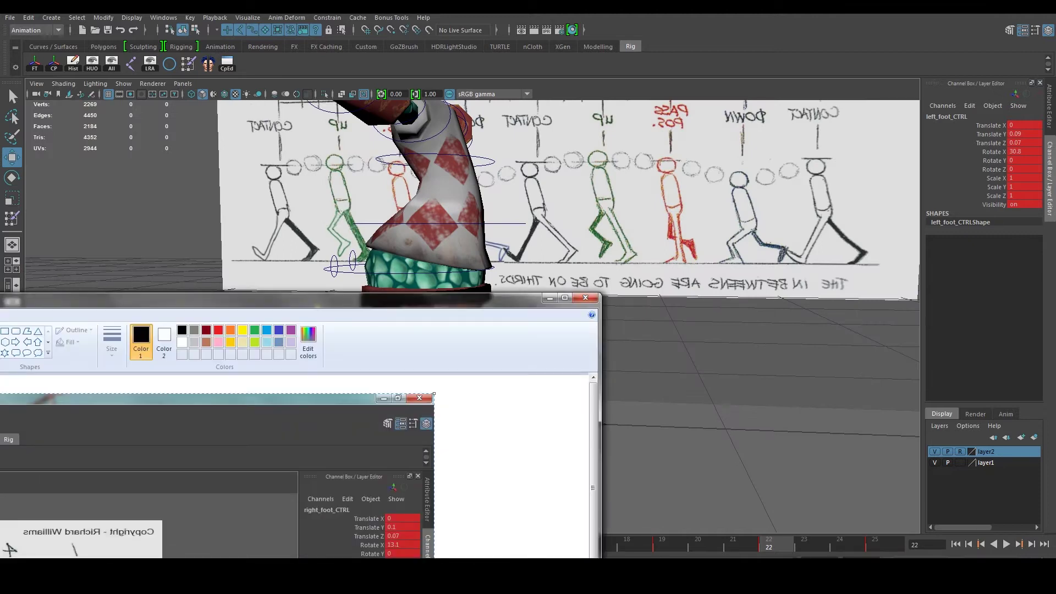
key(alt+Tab)
double_click(1031, 134)
key(Return)
key(alt+Tab)
key(alt+Tab)
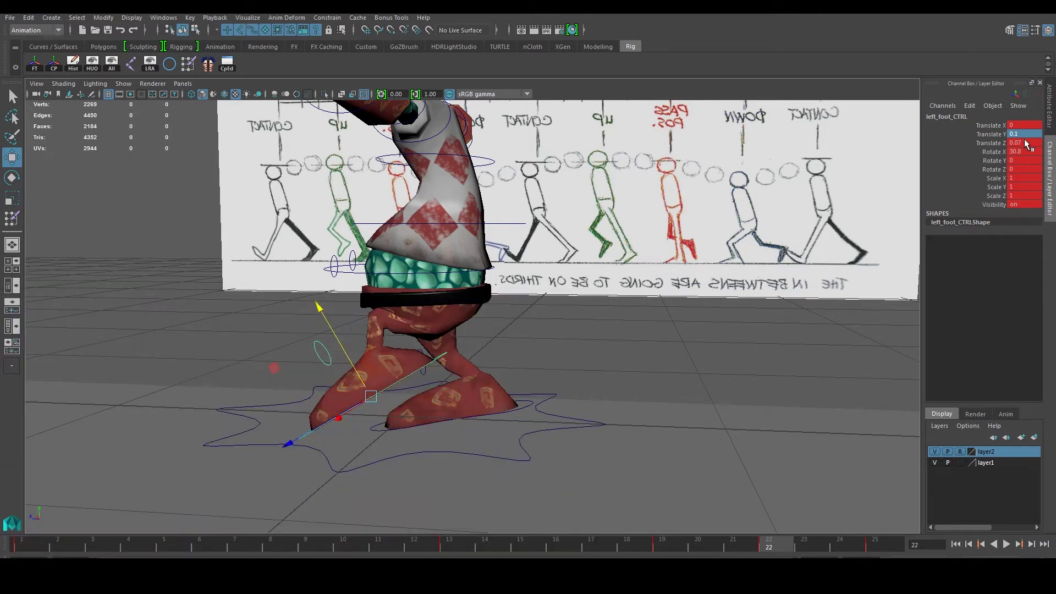
Set the left foot control's Rotate X to 13.1 to match the value in the Paint screenshot.
key(alt+Tab)
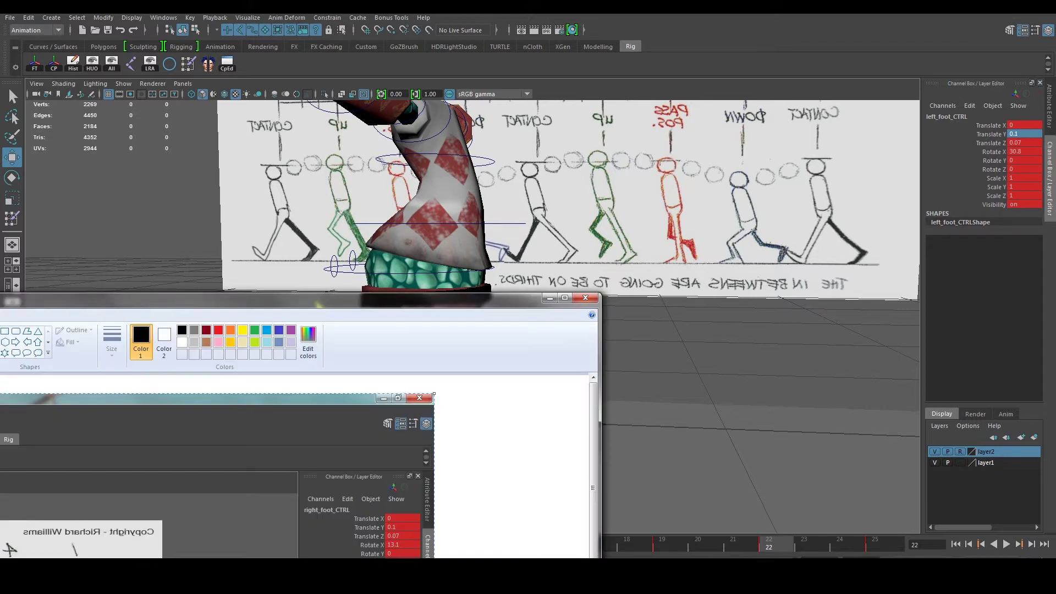
double_click(1022, 152)
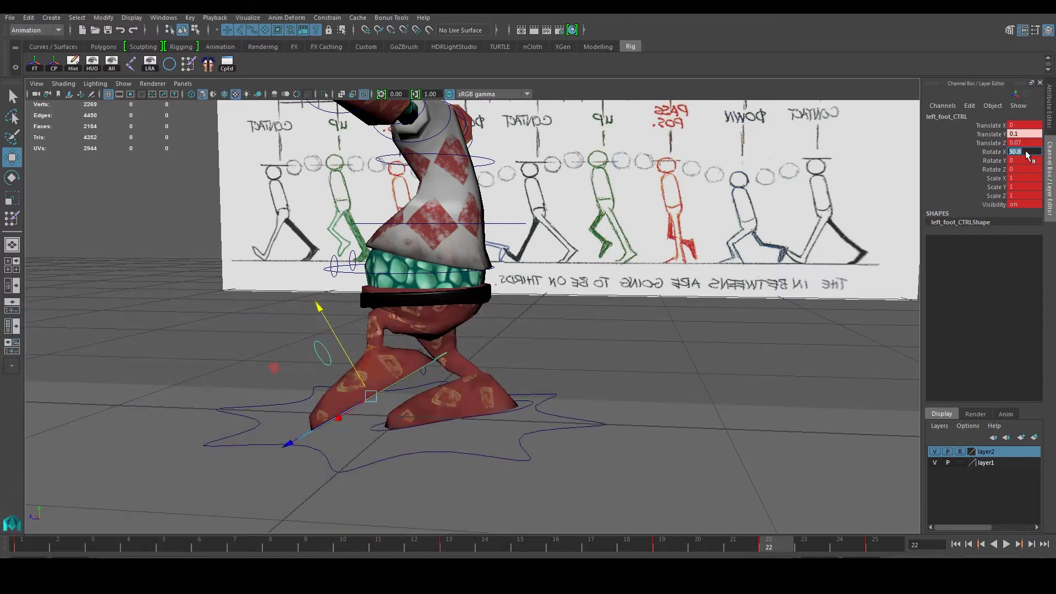
text(13.1)
key(Return)
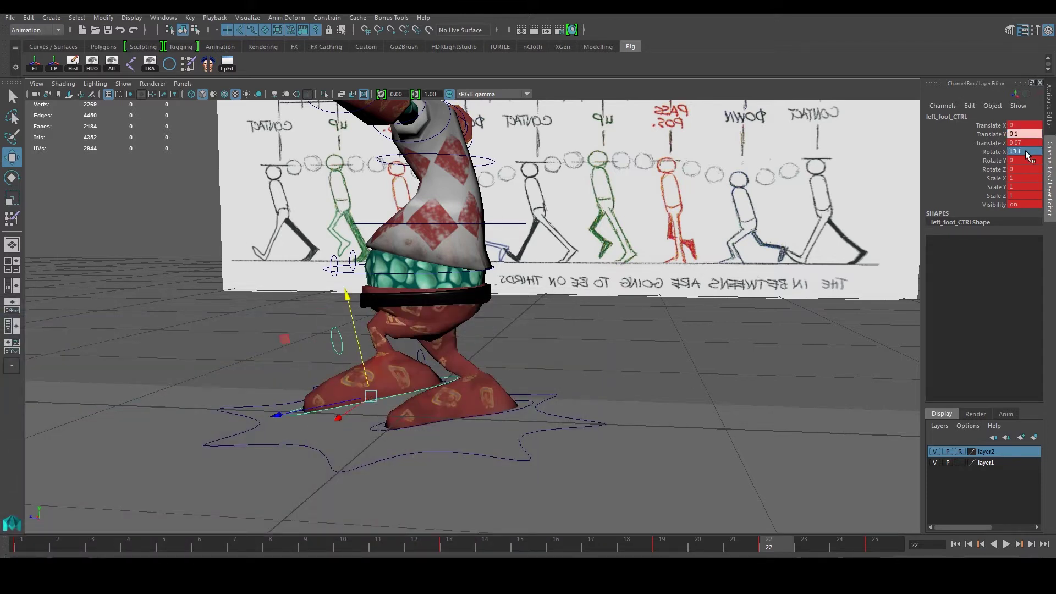
key(alt+Tab)
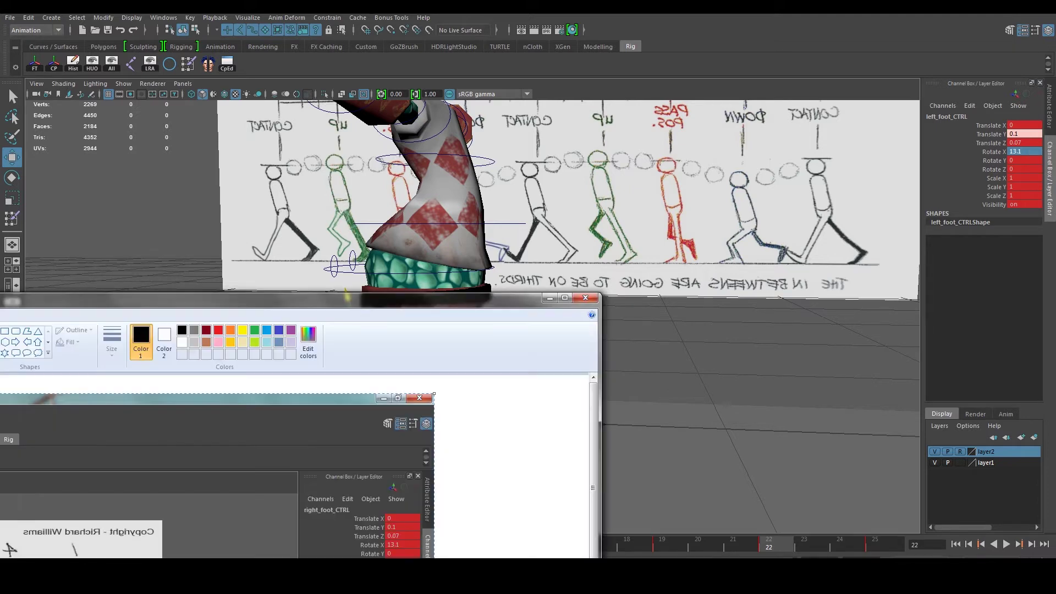
key(alt+Tab)
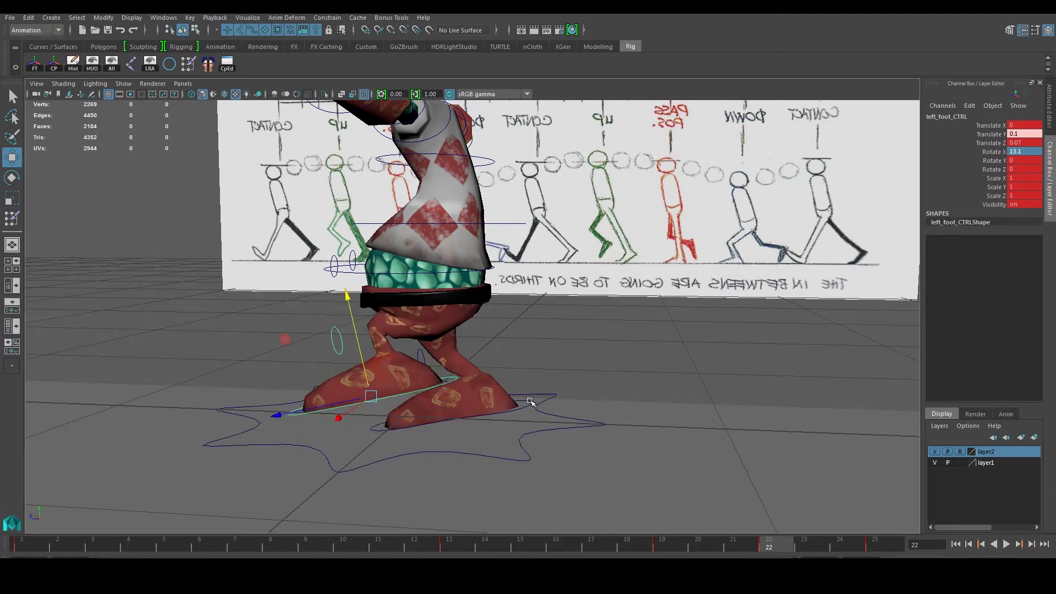
Play back the walk cycle from a side angle to review the corrected up poses.
drag(154, 544, 25, 544)
click(272, 460)
scroll(434, 434, down, 3)
alt+drag(434, 433, 523, 441)
click(1006, 544)
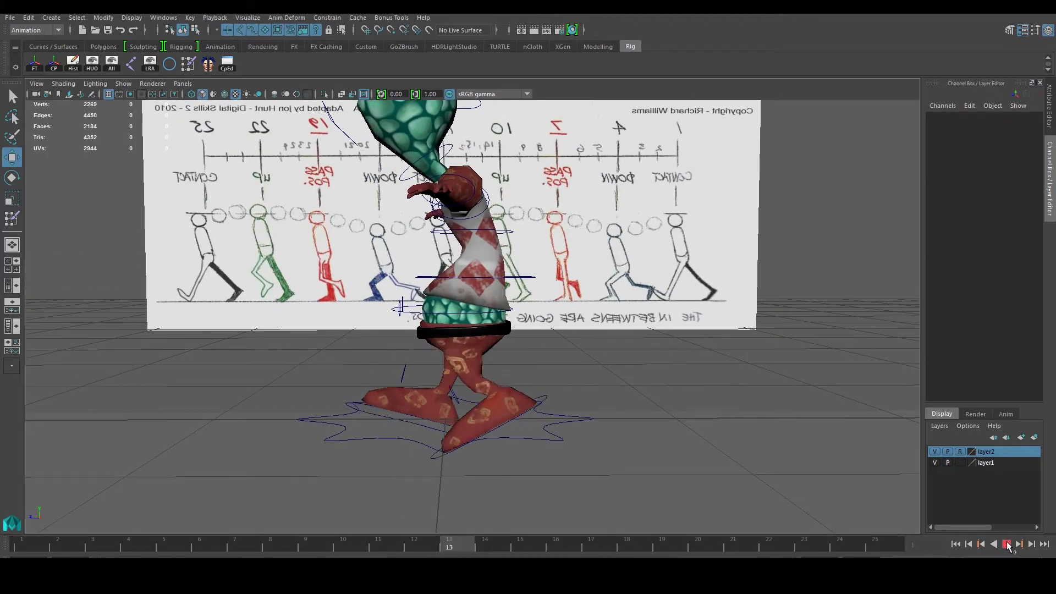
click(1007, 544)
Select the right foot control at frame 1 and examine the contact pose from several angles against the reference drawing.
alt+middle_drag(549, 388, 531, 404)
alt+drag(519, 406, 514, 402)
drag(33, 542, 3, 497)
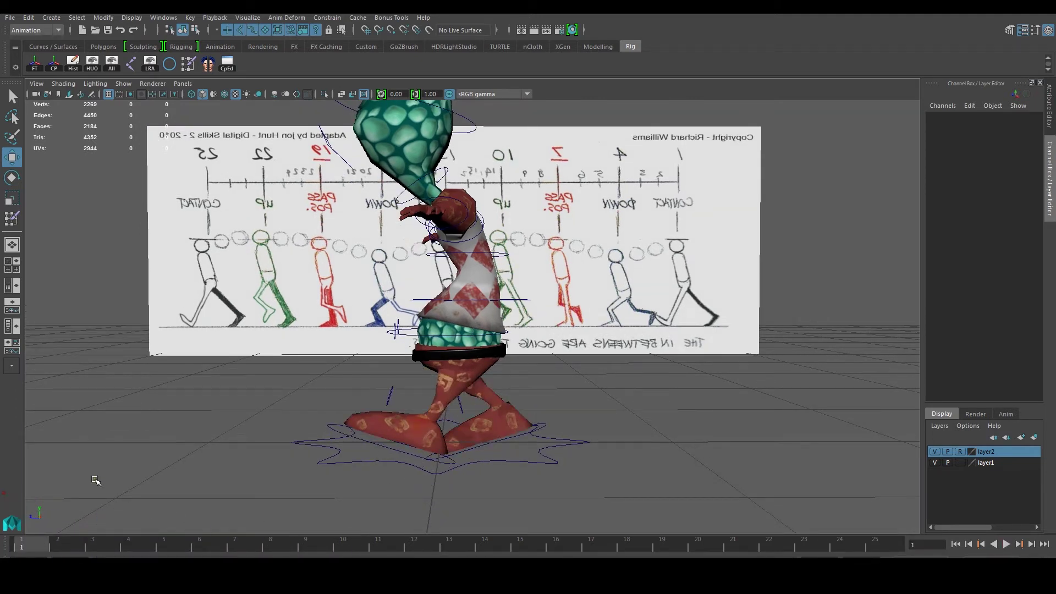
scroll(544, 449, up, 1)
alt+drag(544, 448, 264, 440)
click(512, 463)
alt+middle_drag(263, 439, 344, 471)
alt+drag(344, 471, 363, 461)
alt+middle_drag(417, 328, 442, 335)
alt+drag(329, 348, 360, 364)
alt+drag(459, 342, 432, 341)
alt+right_drag(431, 341, 519, 337)
alt+middle_drag(520, 337, 387, 334)
alt+drag(386, 332, 405, 195)
alt+drag(363, 304, 590, 344)
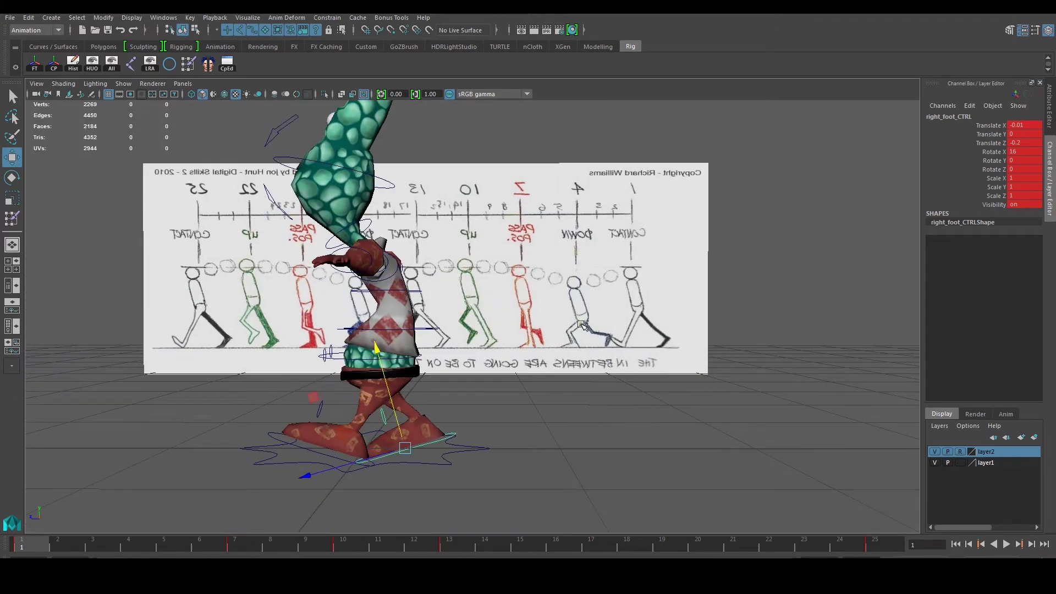
key(alt+v)
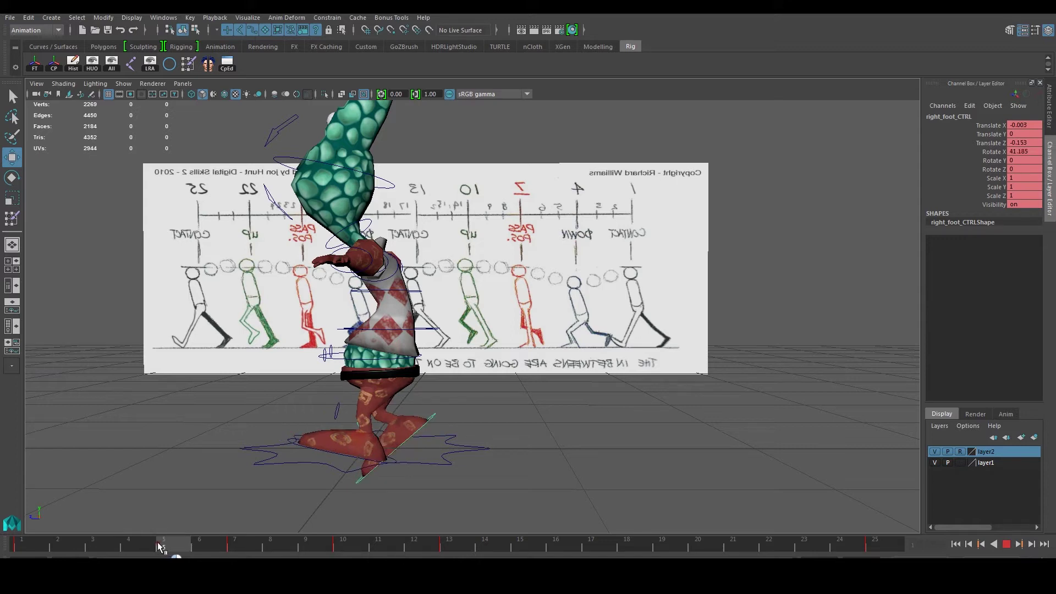
drag(157, 542, 24, 546)
Move the right foot control back and up at frame 1 and rotate it to about 50.6 degrees in X.
scroll(462, 423, up, 1)
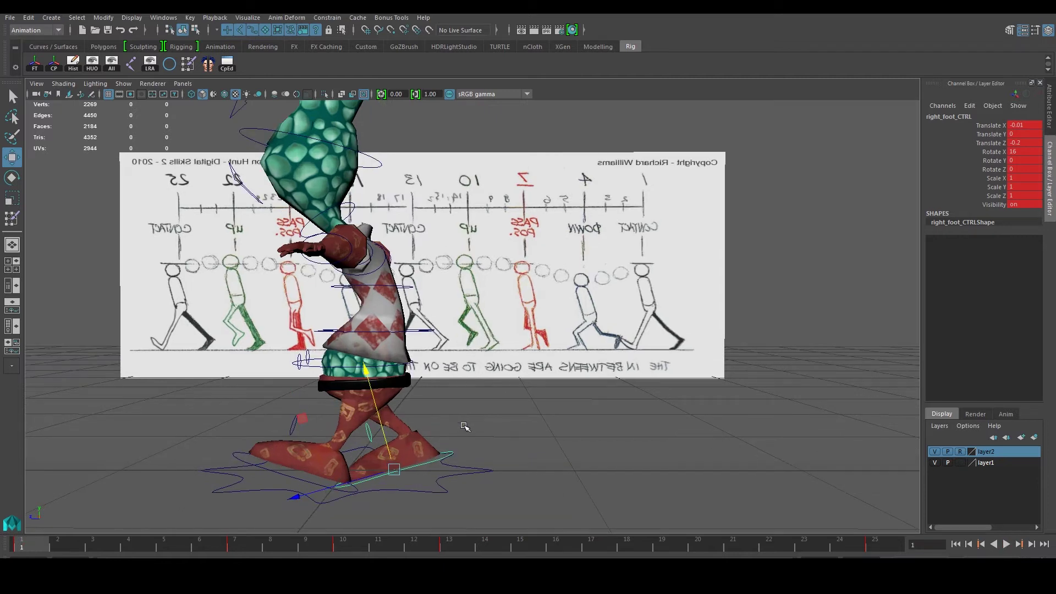
alt+middle_drag(464, 424, 466, 371)
scroll(466, 371, up, 1)
scroll(455, 376, up, 1)
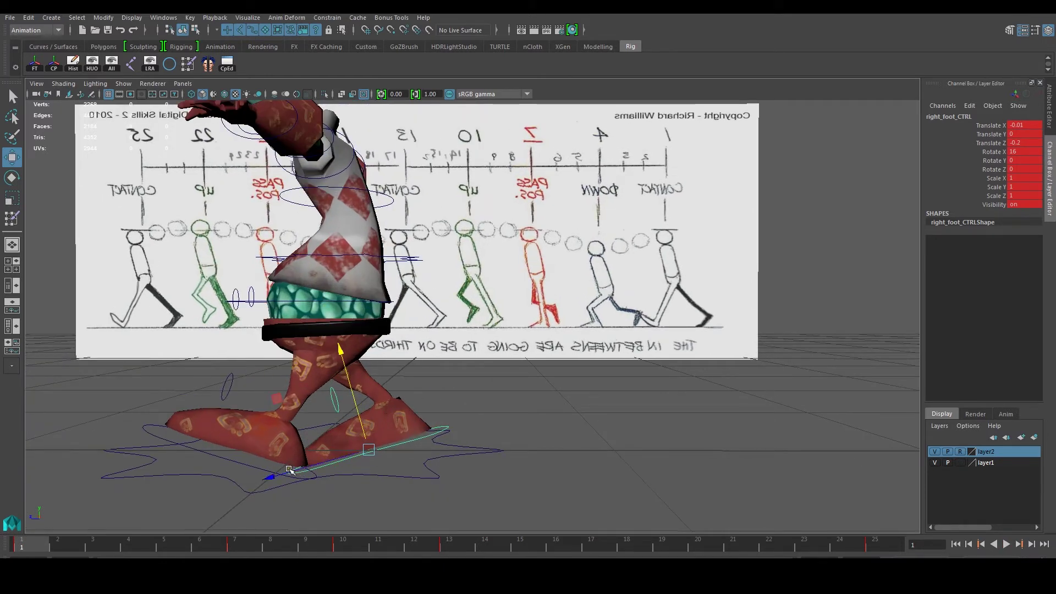
mouse_move(292, 472)
mouse_down()
mouse_move(306, 488)
mouse_move(330, 485)
mouse_move(295, 481)
mouse_up()
key(e)
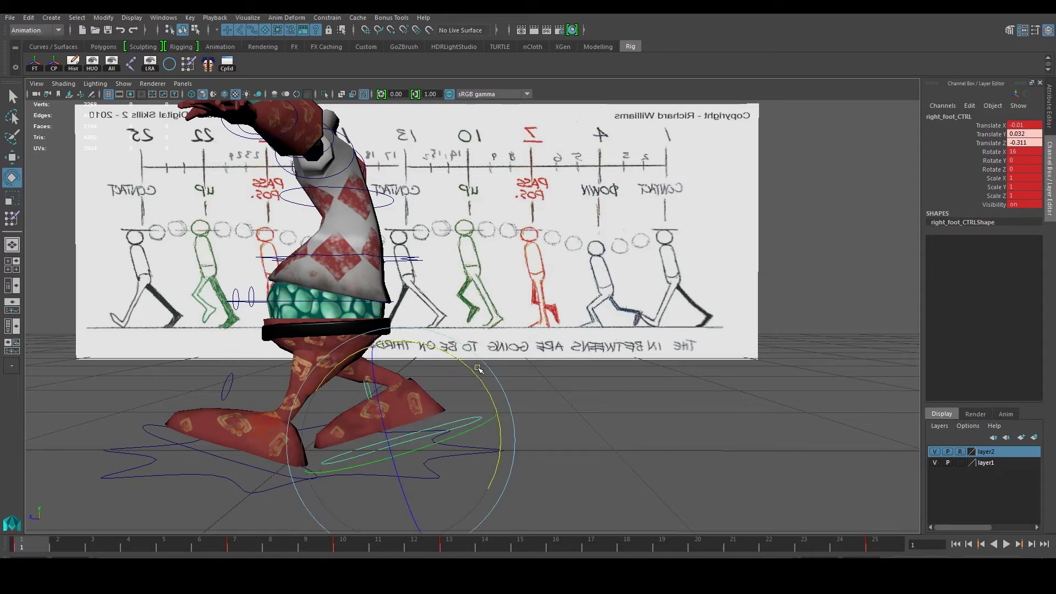
drag(473, 368, 437, 355)
key(w)
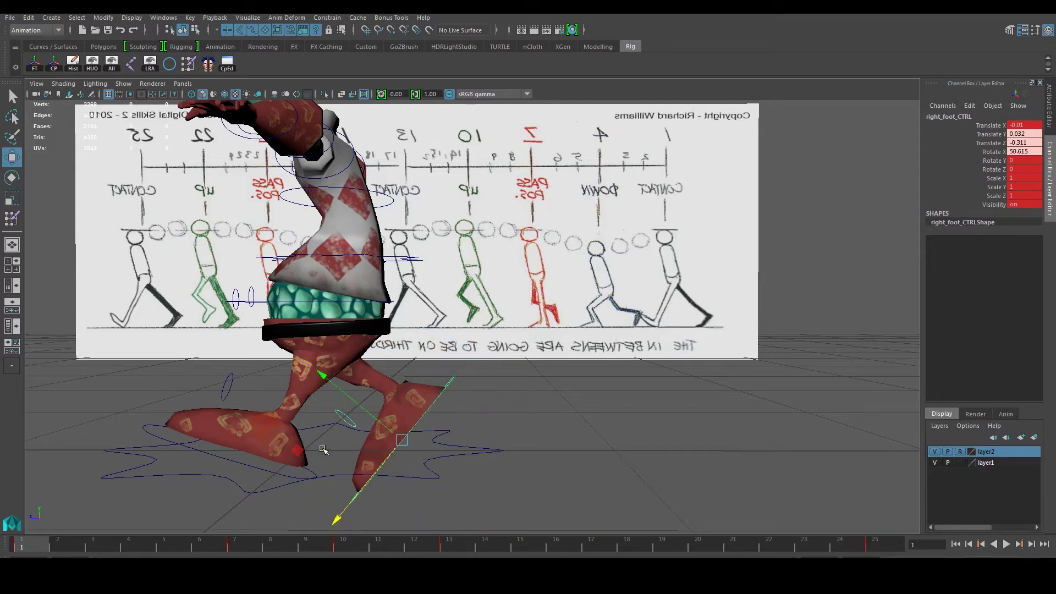
Refine the right foot's position in the side view to about 0.087 in Translate Y and -0.387 in Translate Z.
drag(366, 482, 380, 489)
mouse_move(343, 388)
mouse_down()
mouse_move(356, 399)
mouse_move(345, 388)
mouse_up()
key(space)
key(space)
drag(352, 423, 367, 408)
alt+middle_drag(428, 371, 430, 397)
Examine the contact and down poses on the reference chart against the character's frame 1 pose in the side view.
double_click(1024, 134)
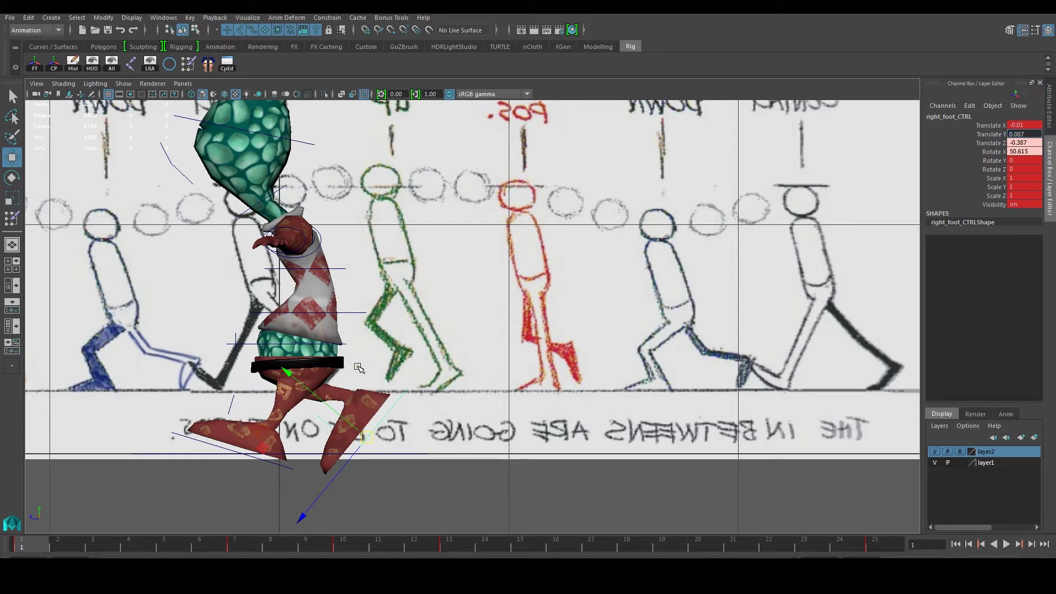
scroll(372, 361, down, 6)
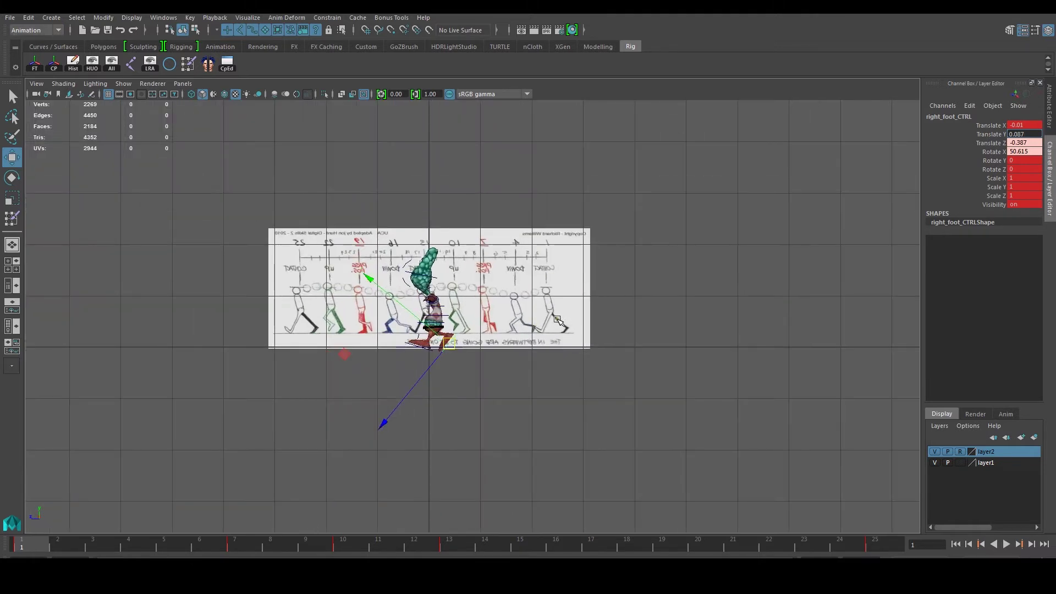
scroll(569, 327, up, 5)
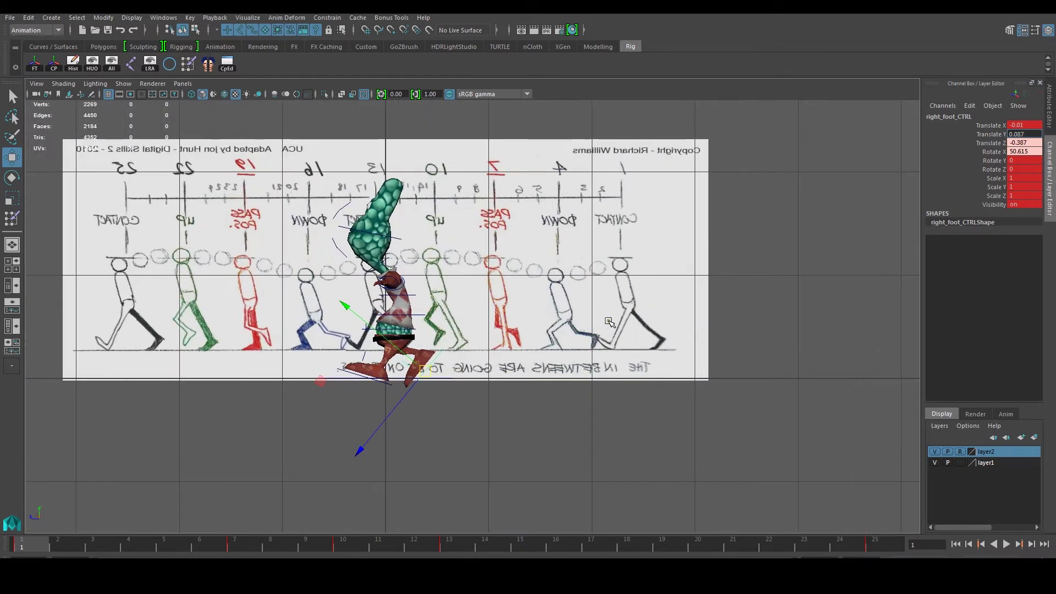
scroll(609, 322, up, 3)
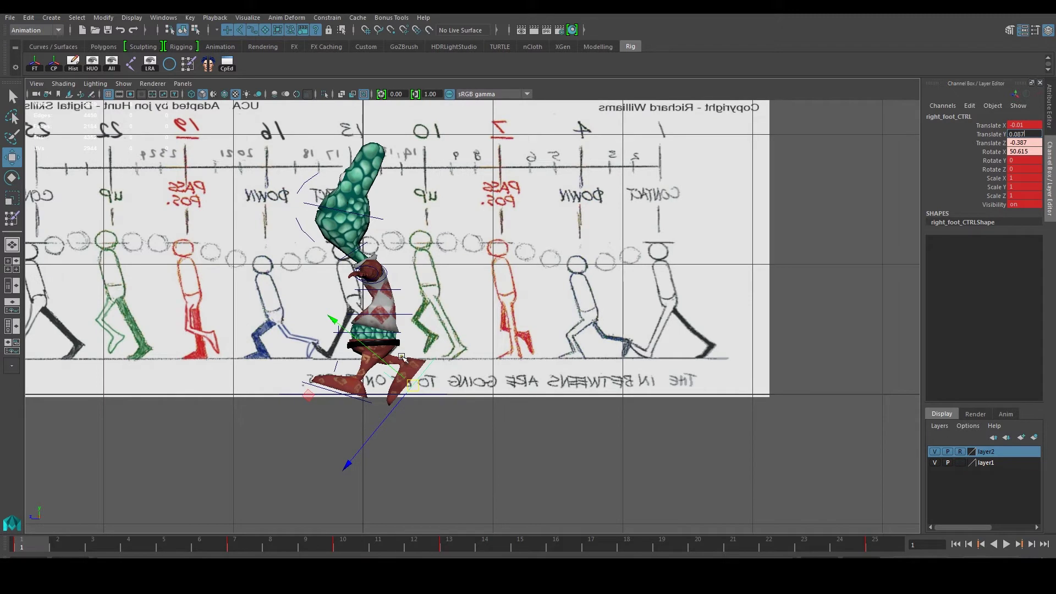
scroll(434, 365, up, 2)
scroll(439, 367, down, 2)
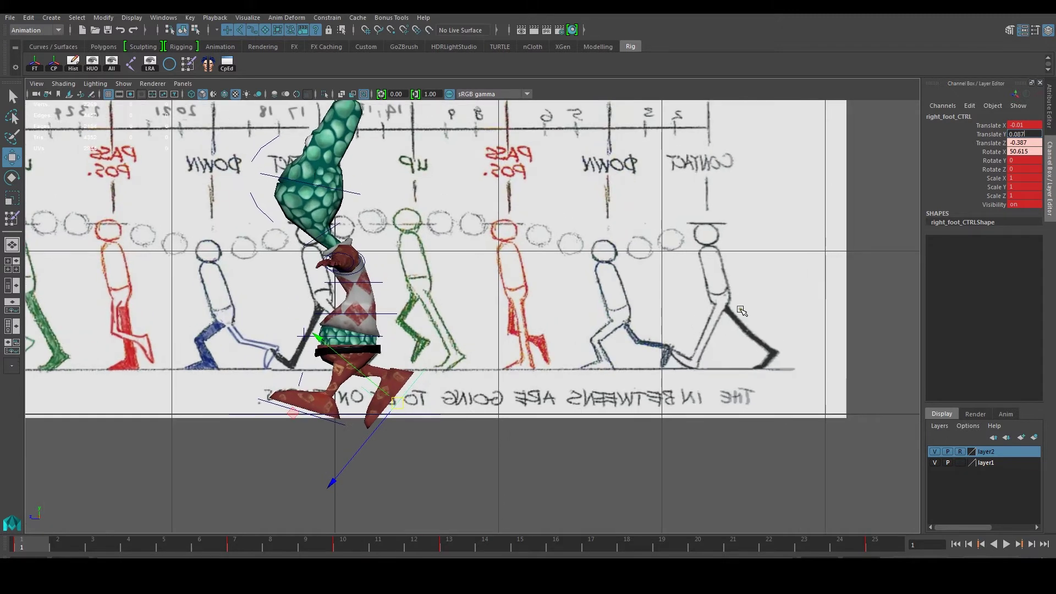
scroll(684, 297, down, 3)
scroll(313, 297, up, 6)
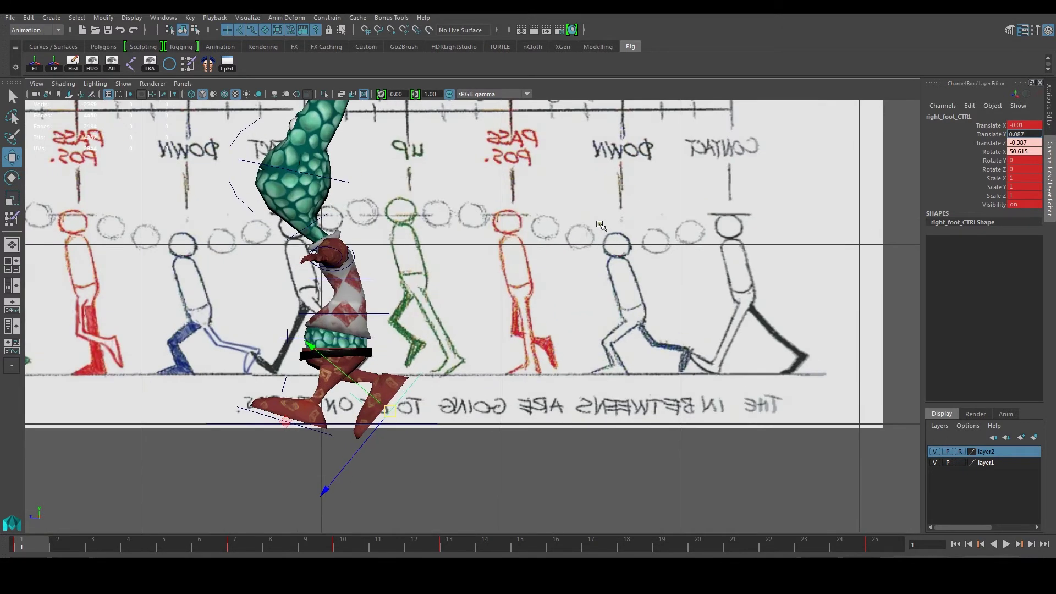
scroll(593, 229, down, 6)
scroll(541, 250, up, 2)
scroll(437, 246, up, 5)
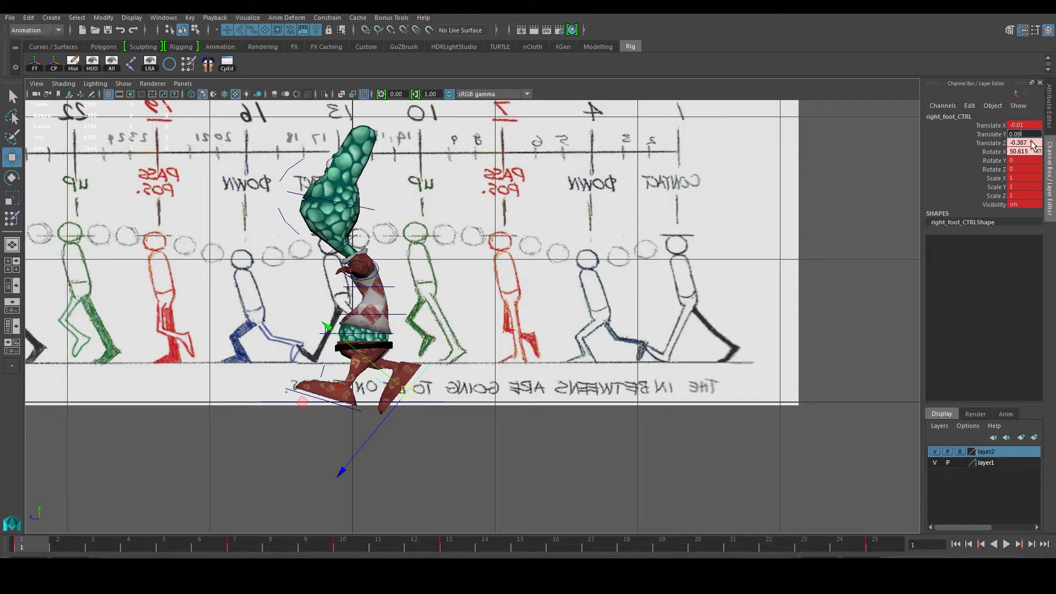
Set the right foot control at frame 1 to Translate Y 0.09, Translate Z -0.38 and Rotate X 50.6, and key it.
click(1032, 143)
double_click(1035, 143)
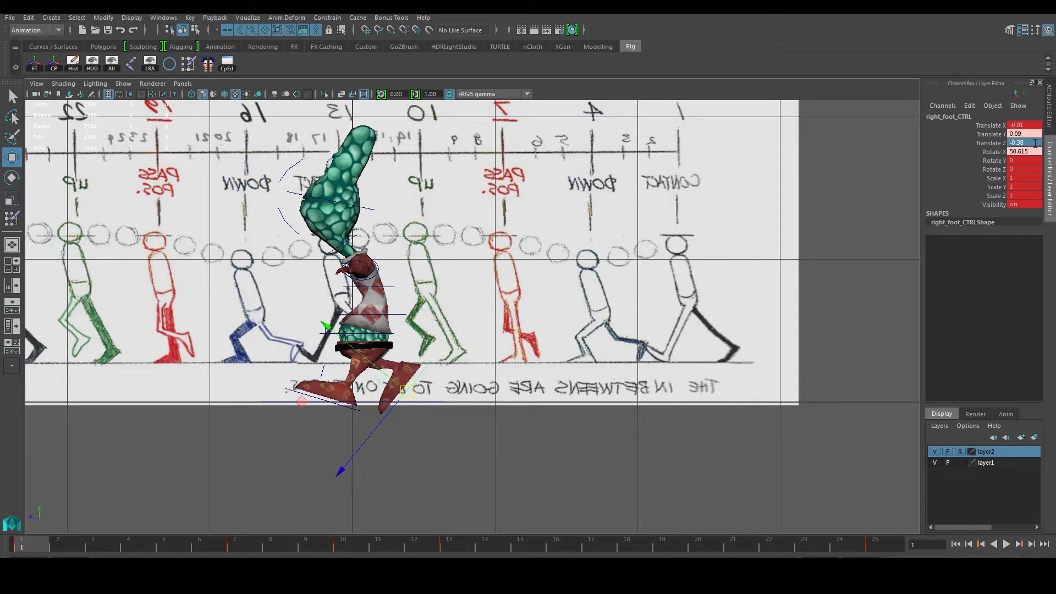
click(1036, 153)
key(Return)
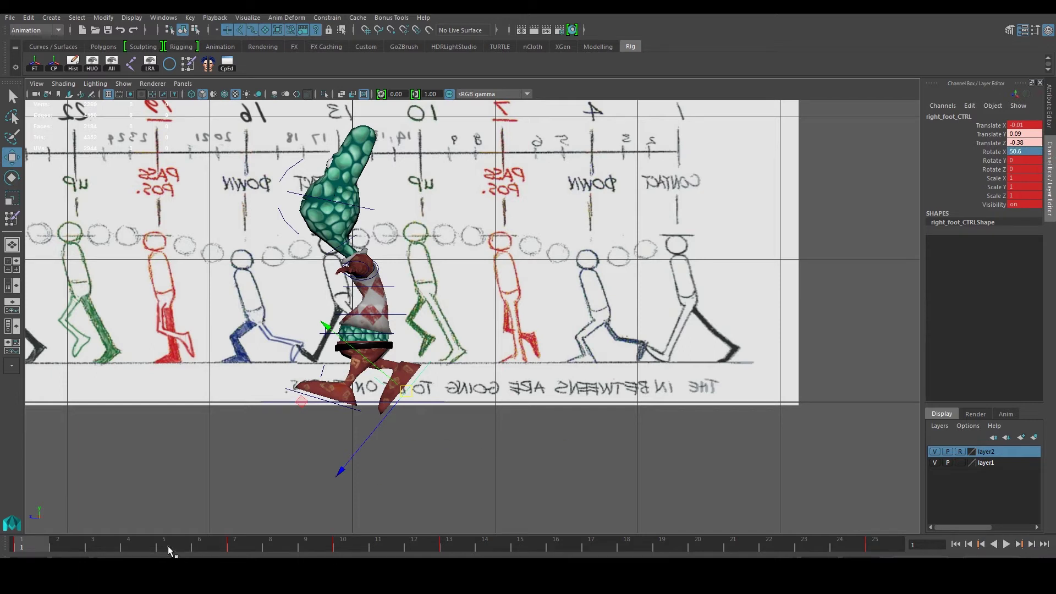
key(s)
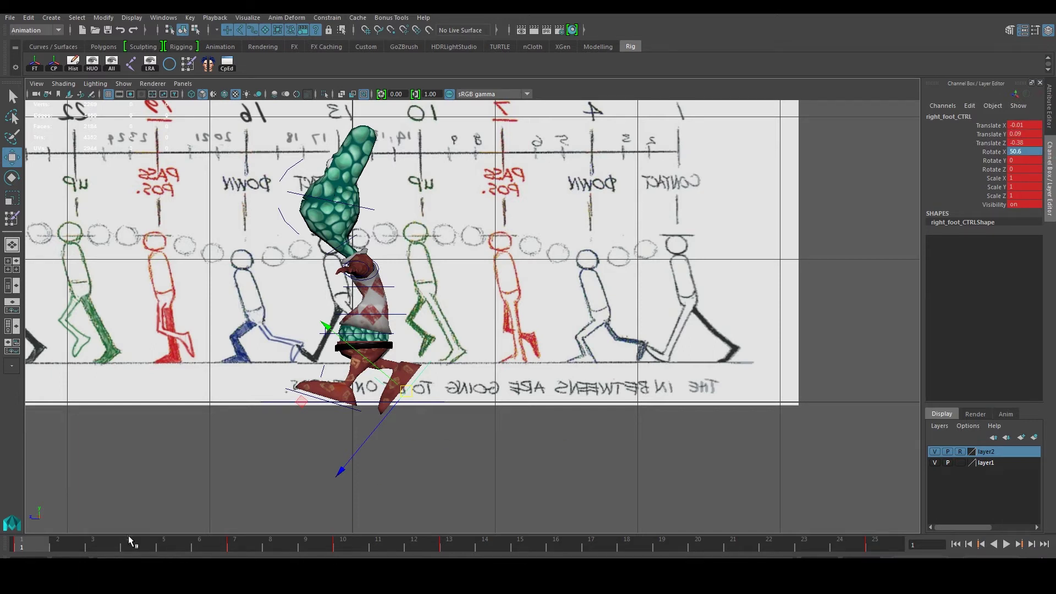
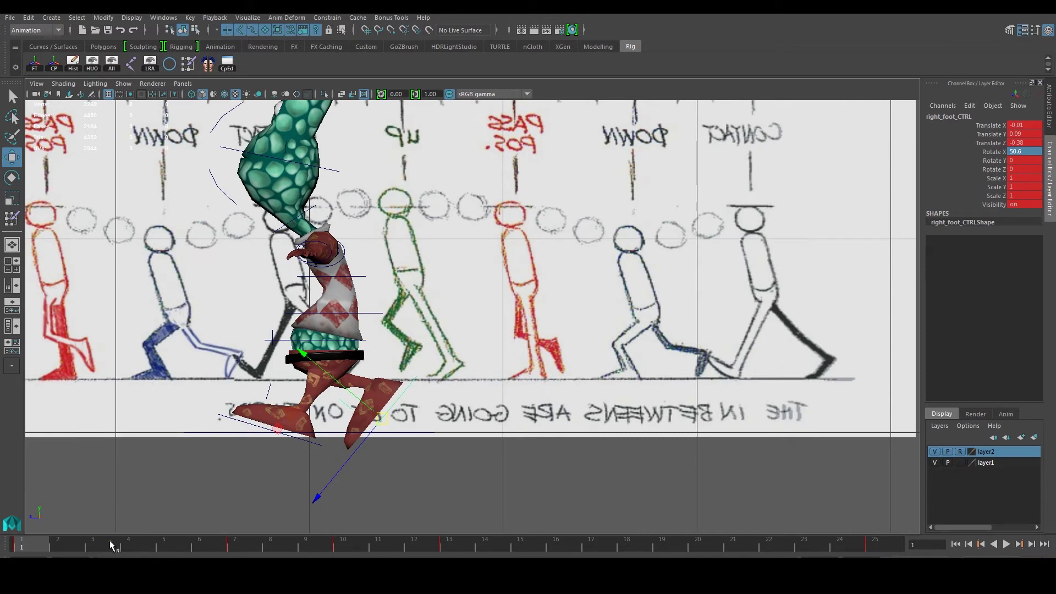
Capture the screen with the frame 1 foot values, paste it into Paint, arrange it so the values show, and return to Maya.
key(Print)
key(alt+Tab)
key(ctrl+v)
mouse_move(260, 302)
mouse_down()
mouse_move(800, 218)
mouse_move(737, 208)
mouse_up()
click(253, 240)
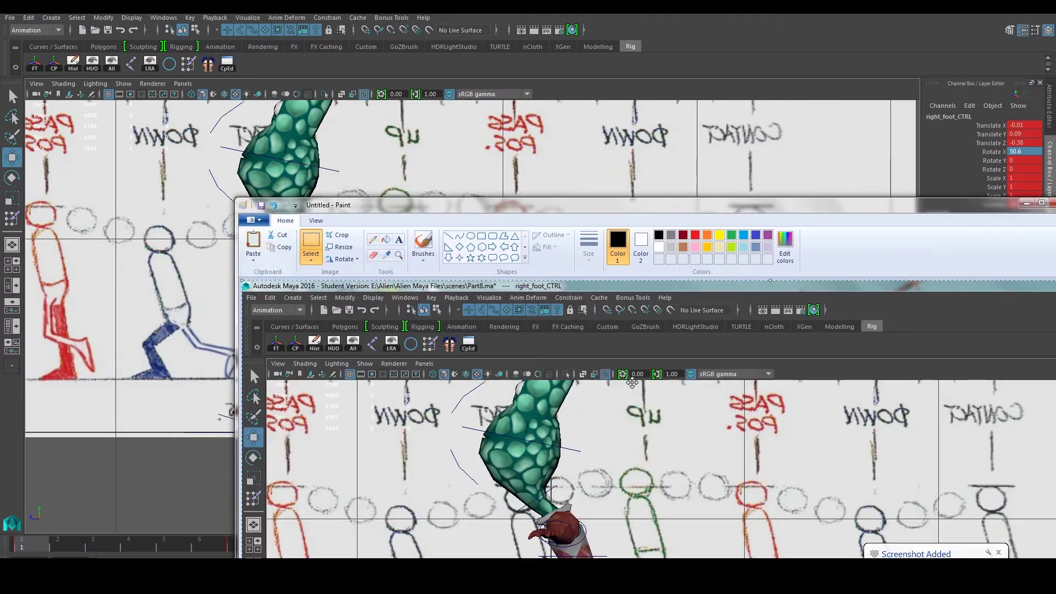
drag(691, 206, 257, 208)
drag(476, 383, 163, 367)
click(594, 205)
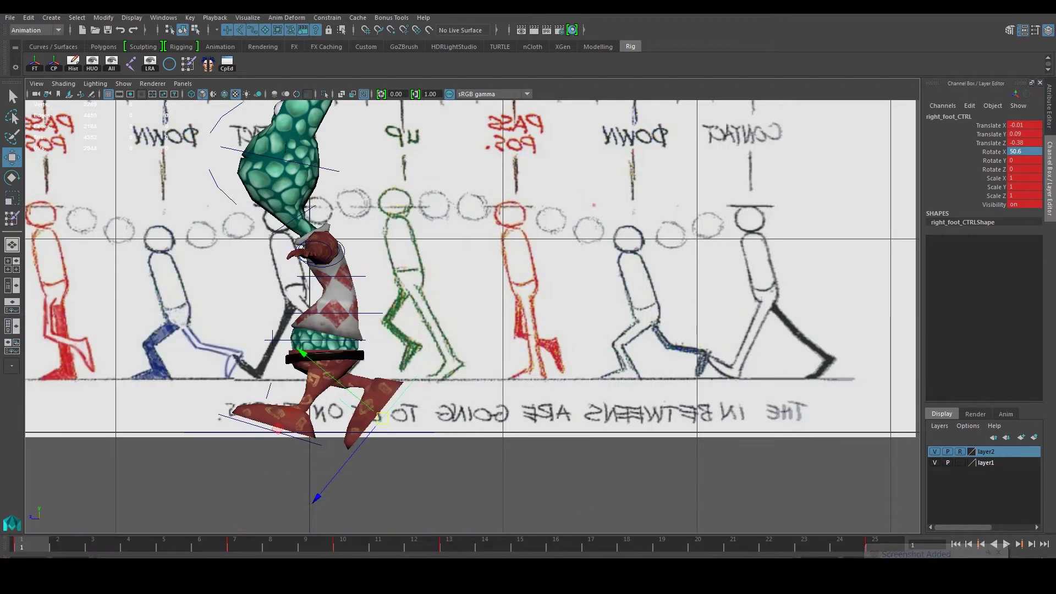
Go to frame 25, check the captured frame 1 values in Paint, and set the right foot's Translate Y to 0.09.
drag(572, 545, 910, 537)
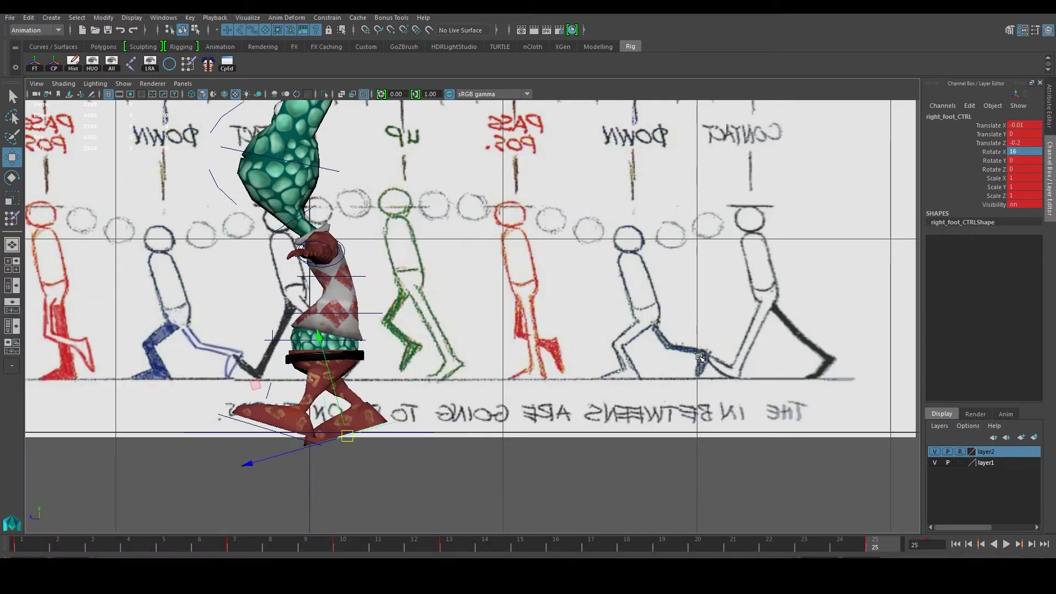
key(alt+Tab)
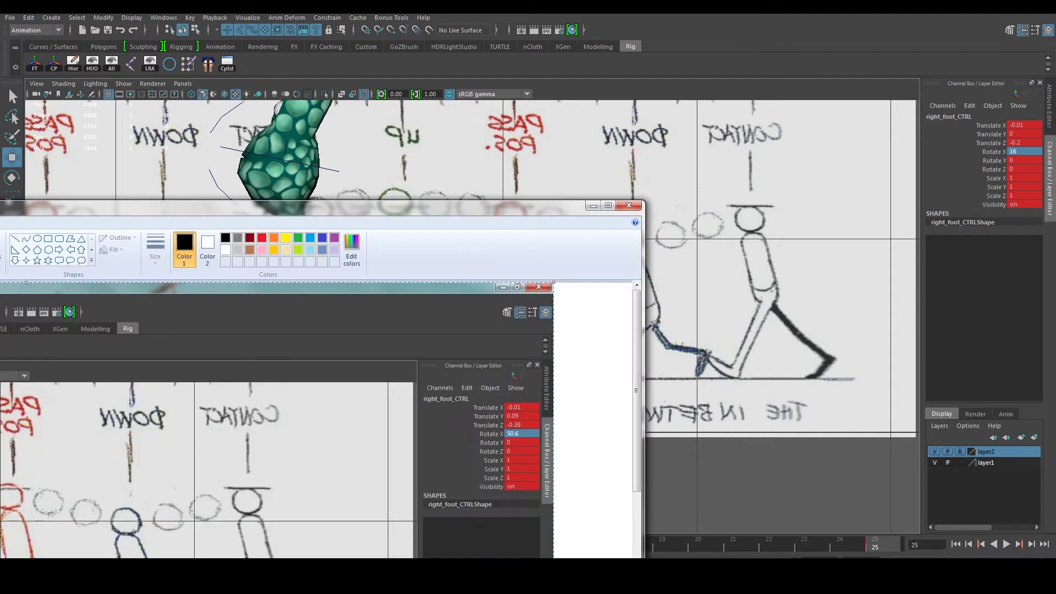
click(1031, 136)
double_click(1032, 135)
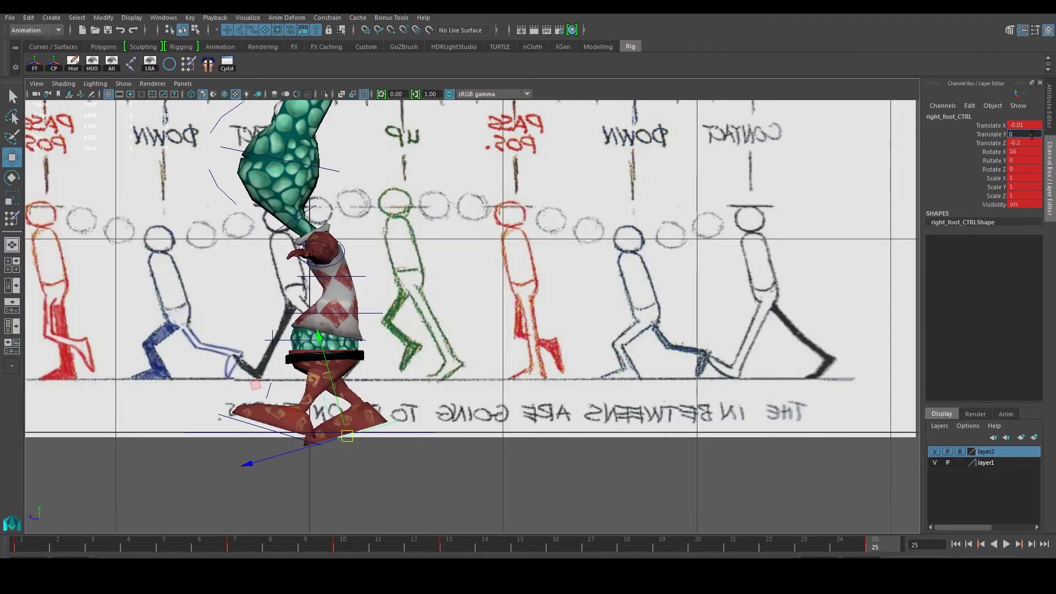
text(0.09)
key(Return)
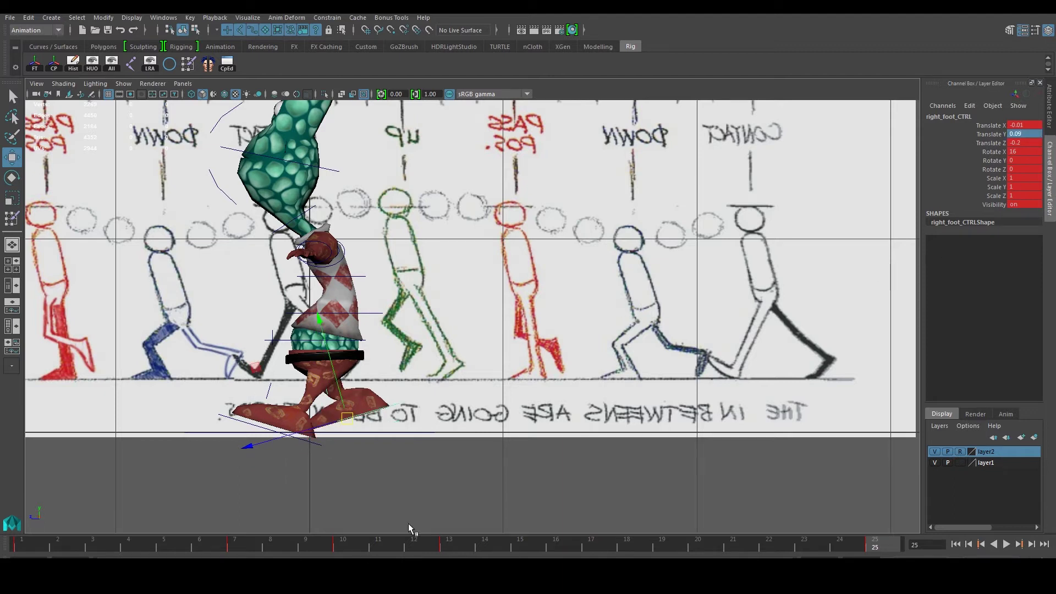
Copy the captured Translate Z of -0.38 and Rotate X of 50.6 to the right foot at frame 25, and key it.
key(alt+Tab)
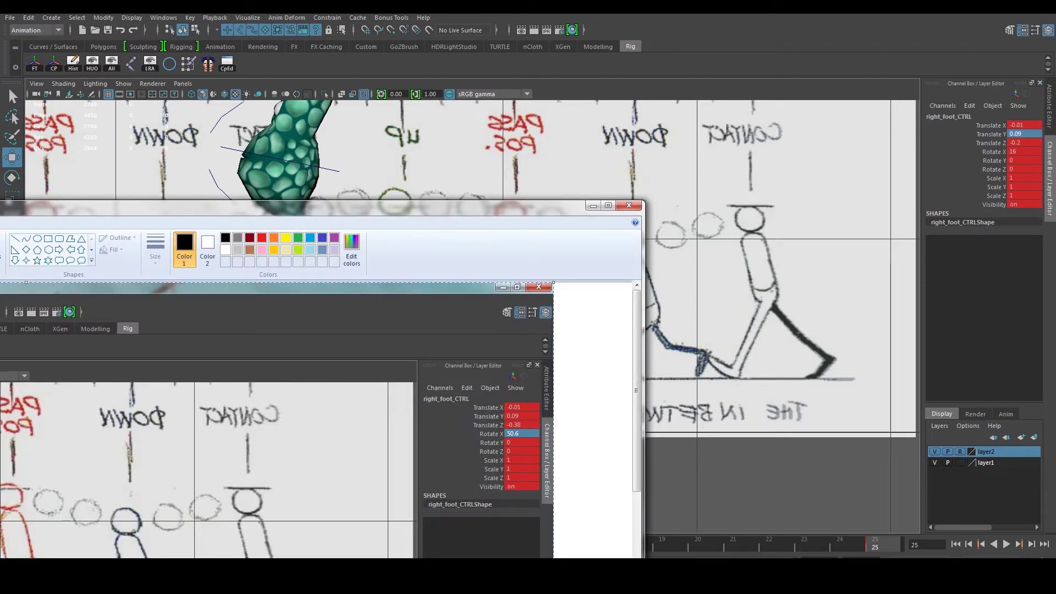
click(1031, 144)
double_click(1032, 144)
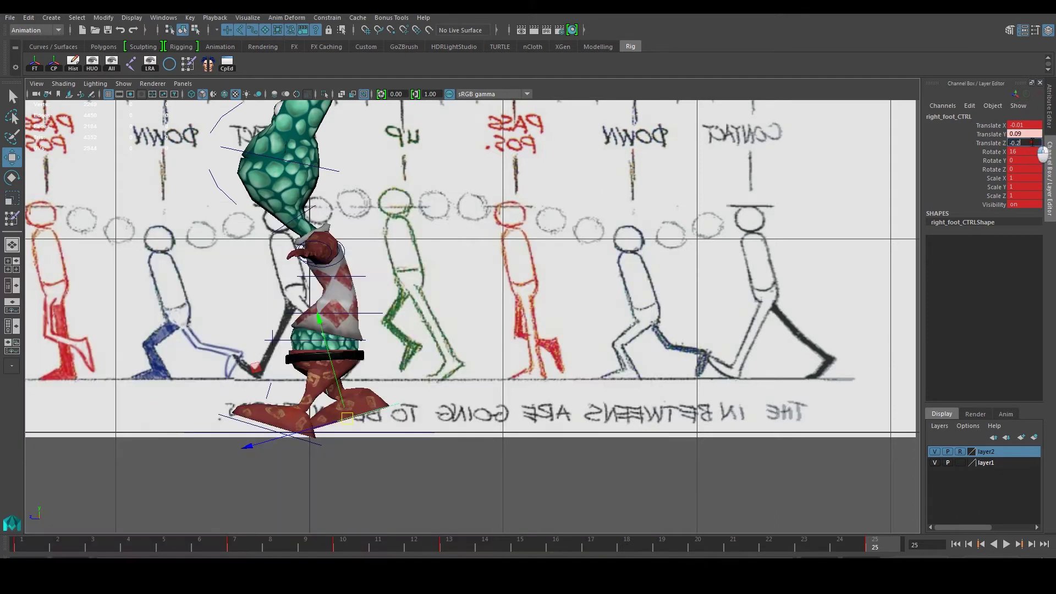
text(-0.38)
key(Return)
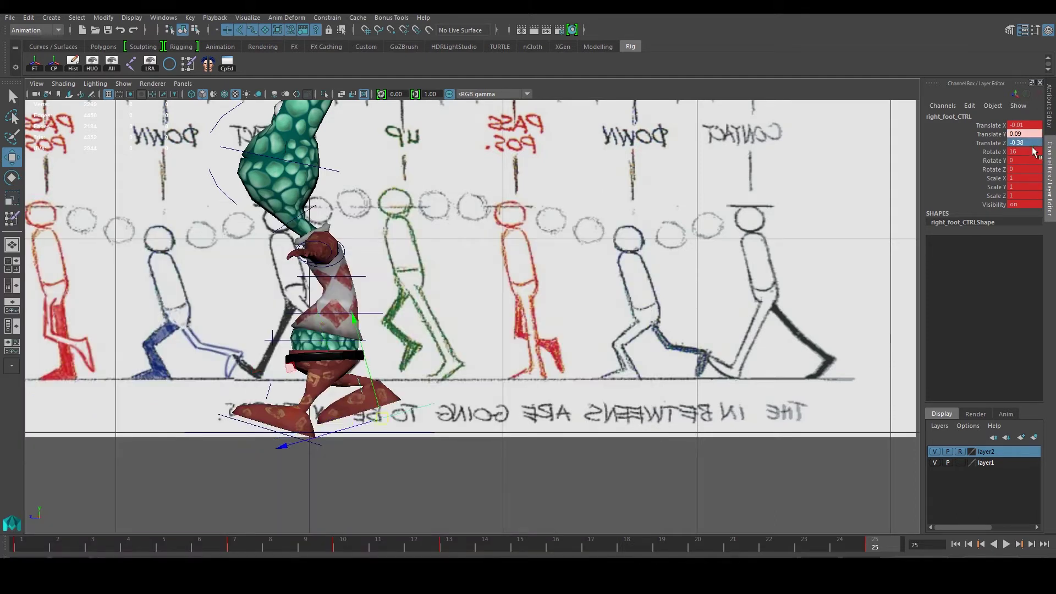
double_click(1026, 152)
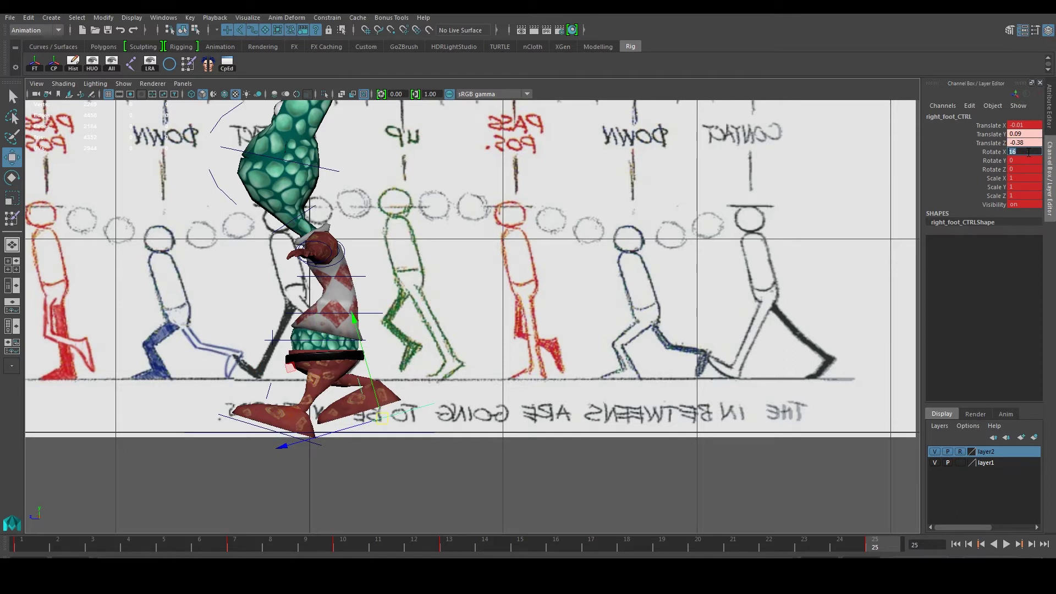
key(Return)
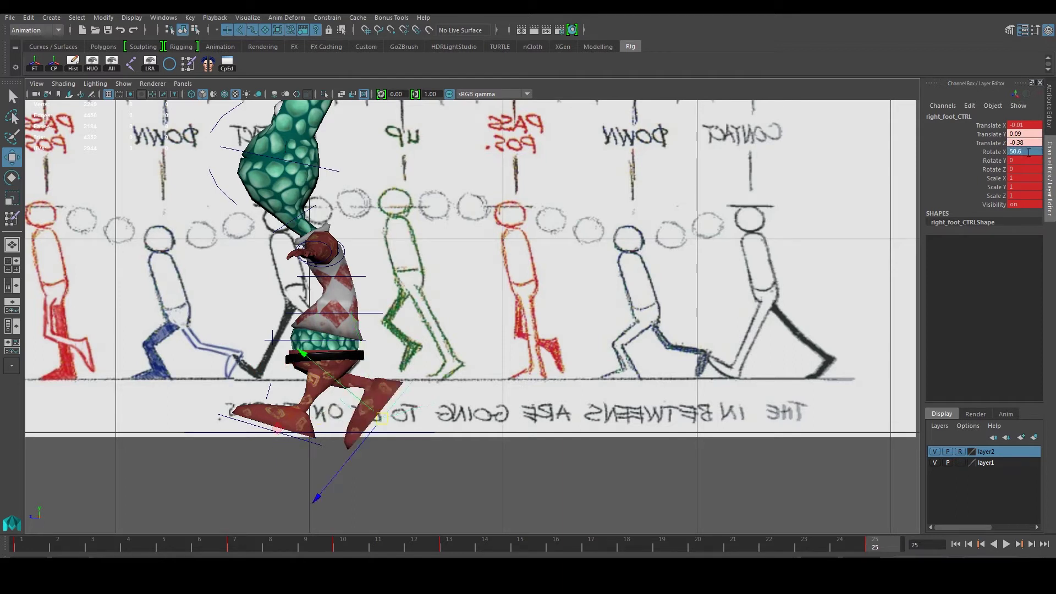
key(s)
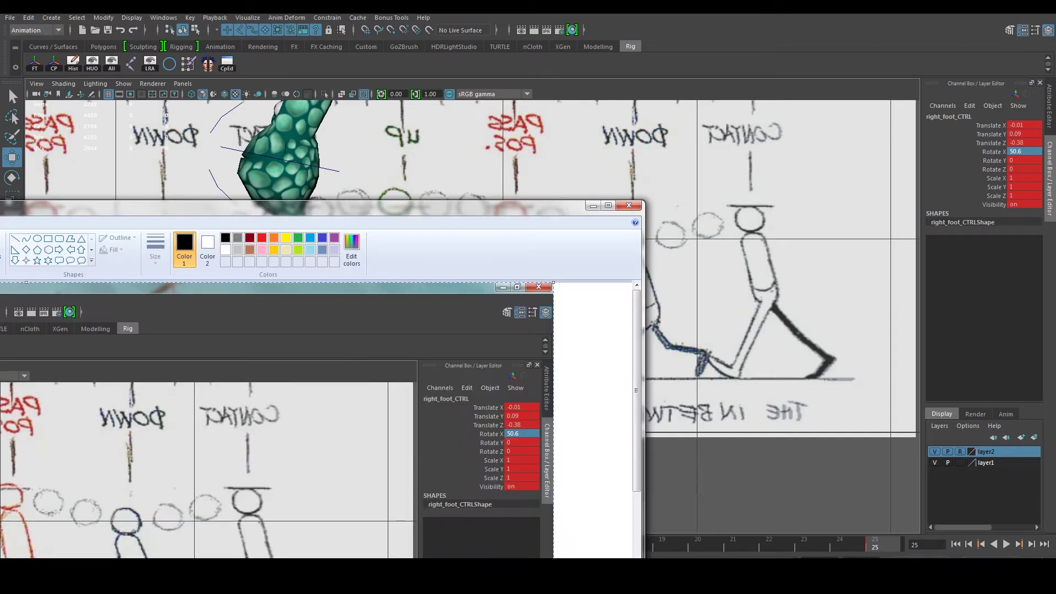
click(593, 205)
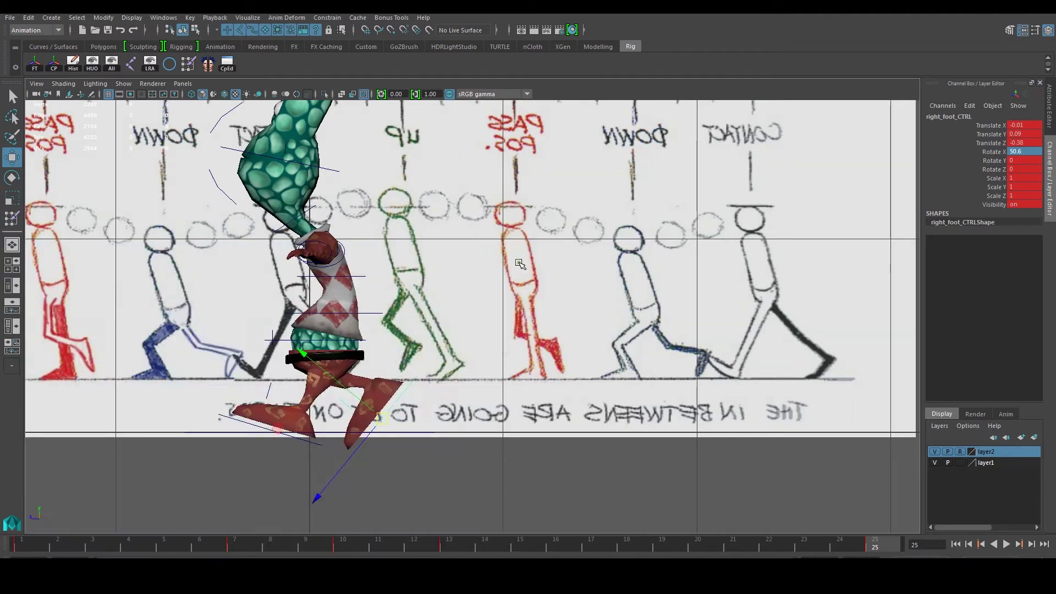
Scrub and play back the walk cycle in the perspective view to check the matching contact poses at frames 1 and 25.
key(space)
key(space)
drag(30, 547, 1, 537)
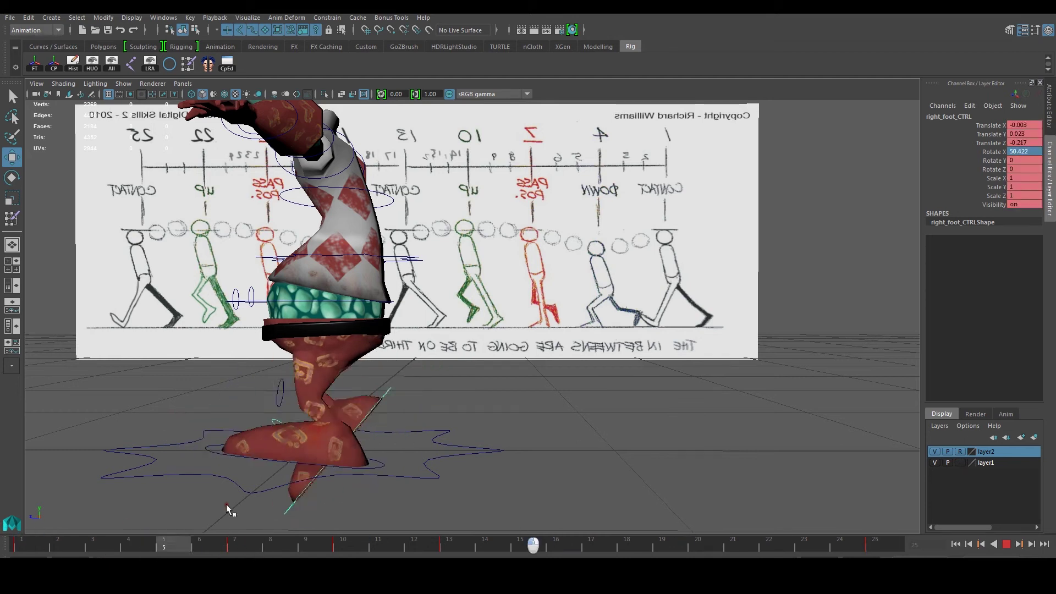
drag(533, 547, 14, 468)
click(577, 412)
scroll(583, 413, down, 3)
alt+middle_drag(586, 414, 675, 422)
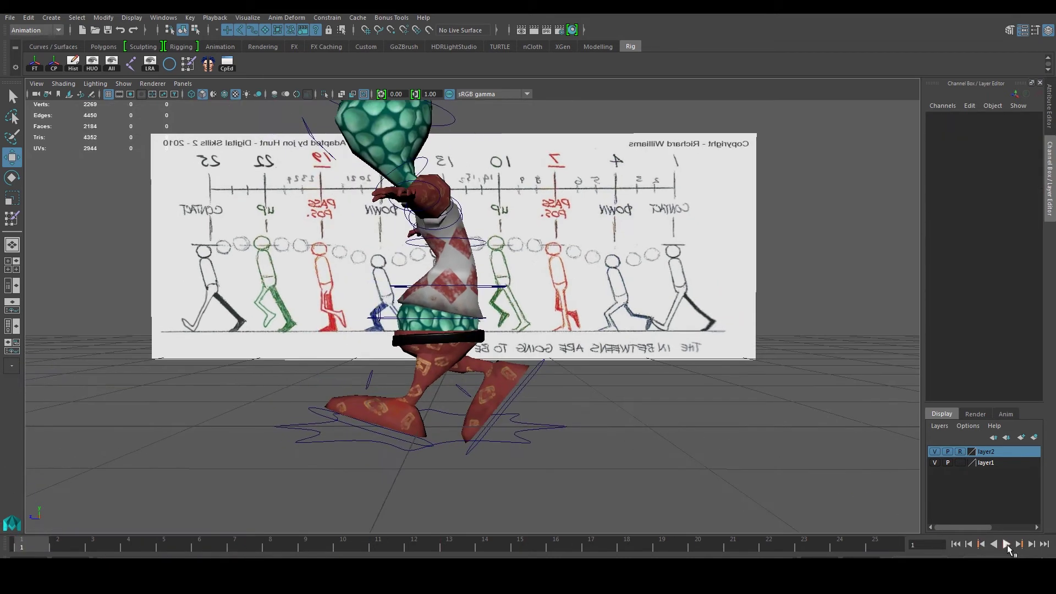
click(1006, 543)
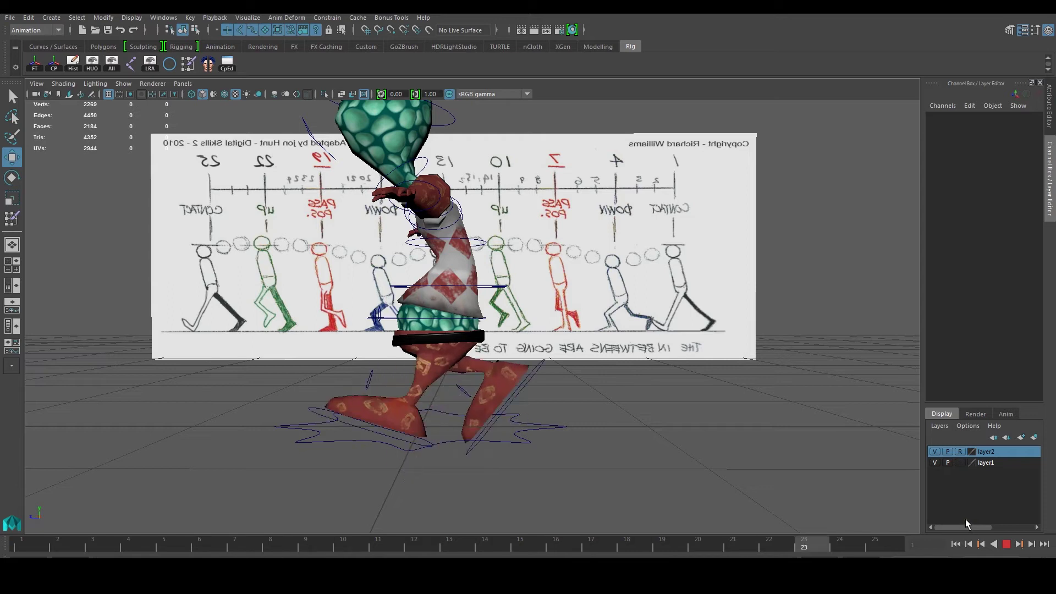
click(1006, 544)
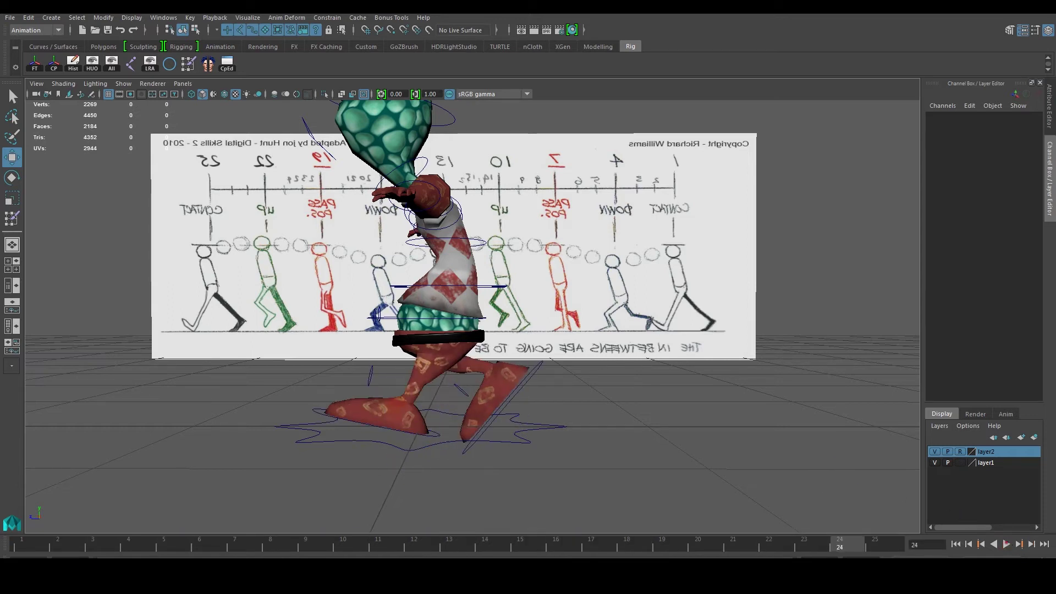
At frame 4, move the right foot control to about 0.135 in Translate Y and -0.313 in Translate Z, and rotate it to about 47.4 degrees in X.
scroll(415, 488, up, 2)
click(555, 394)
drag(47, 549, 141, 550)
key(space)
key(space)
alt+middle_drag(514, 432, 537, 391)
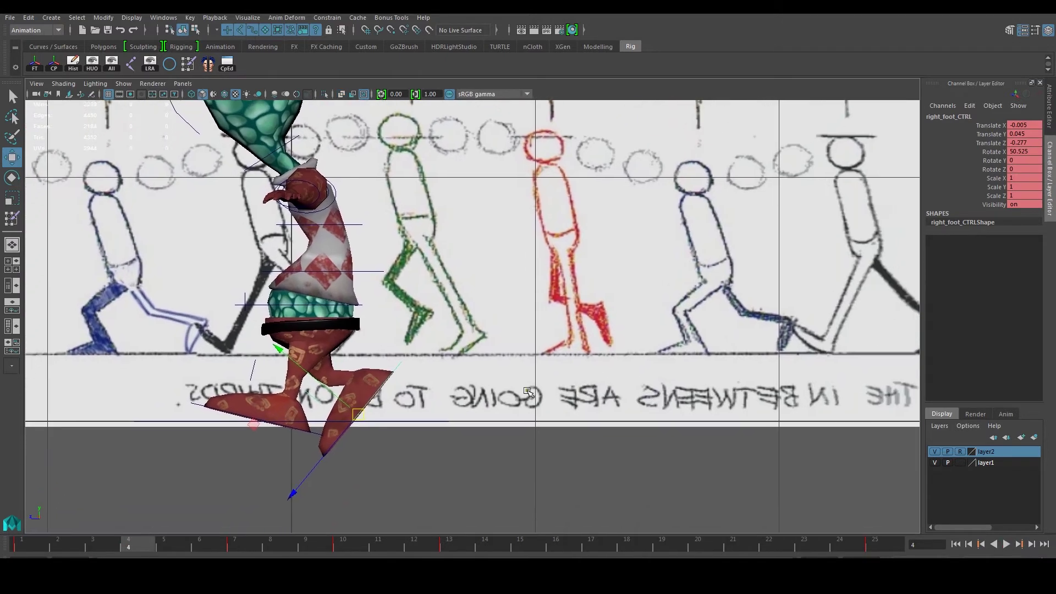
drag(18, 544, 149, 548)
scroll(347, 428, up, 1)
drag(345, 422, 356, 399)
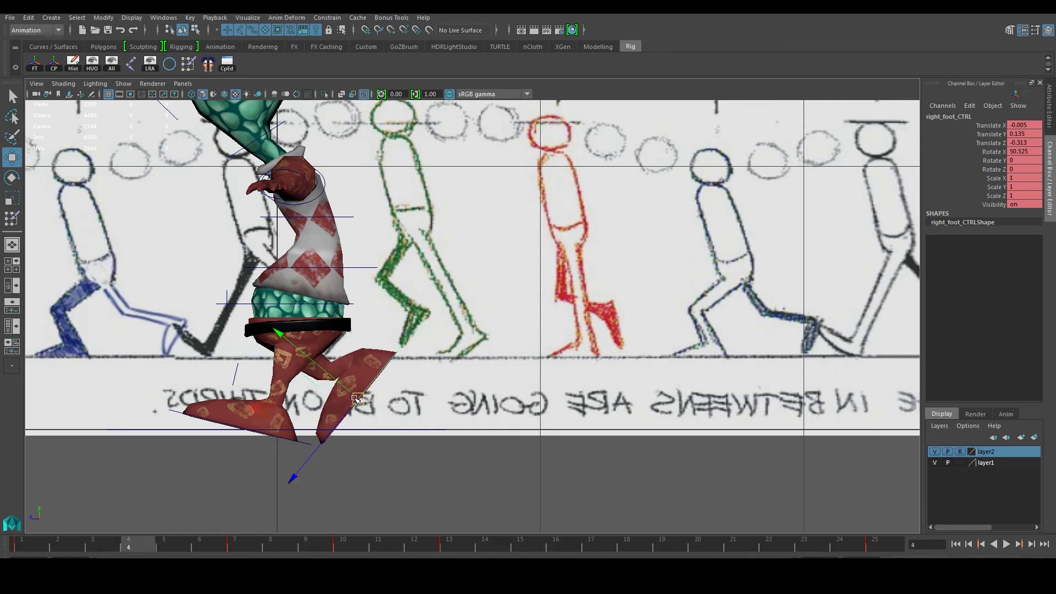
key(e)
drag(406, 319, 411, 325)
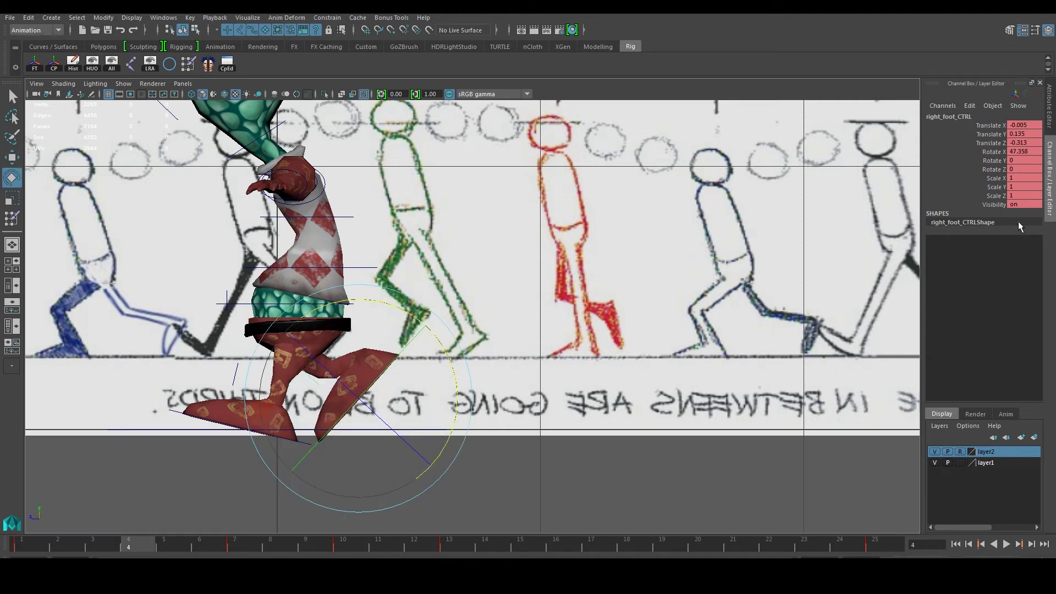
Set the right foot's Translate Z to -0.31 and Rotate X to 47.3 at frame 4, and key the down pose.
double_click(1037, 135)
double_click(1039, 142)
double_click(1038, 151)
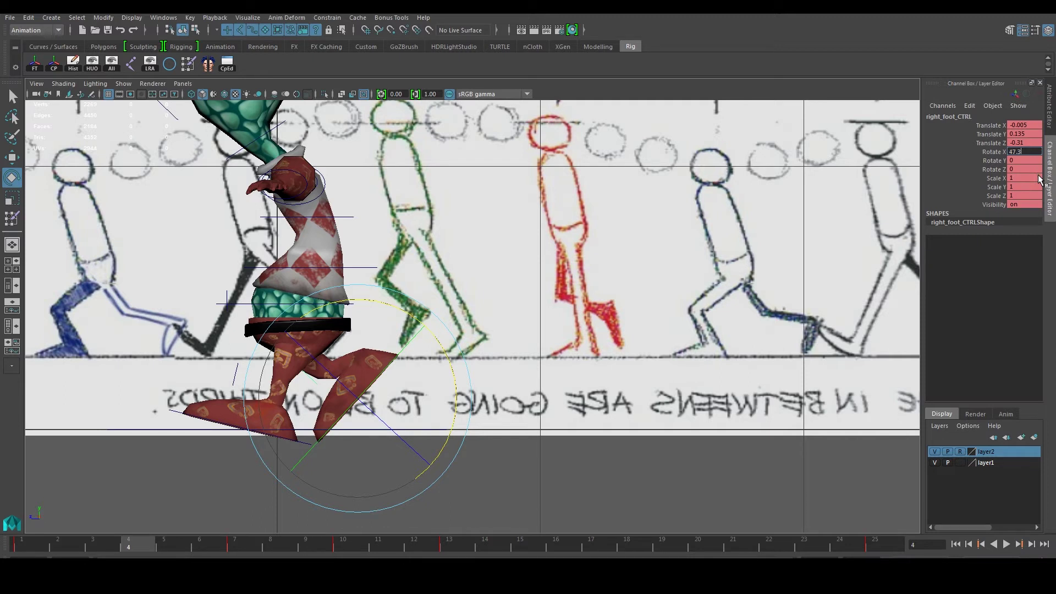
text(47.36)
key(Return)
key(s)
Return to frame 1 and play back the walk cycle in the perspective view to review the new down pose.
drag(124, 544, 18, 538)
key(space)
key(space)
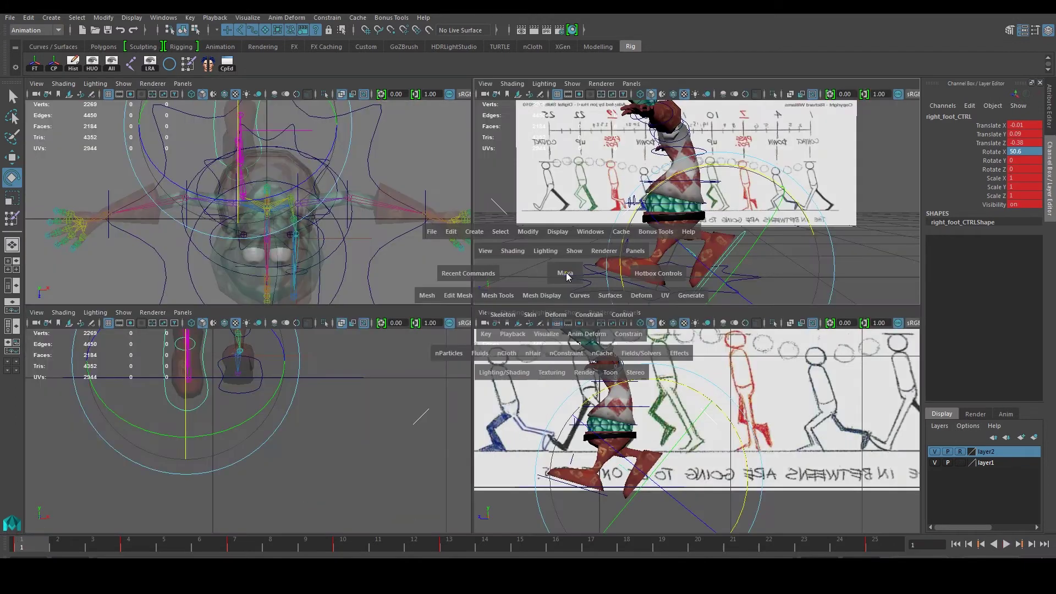
click(737, 401)
scroll(597, 425, down, 1)
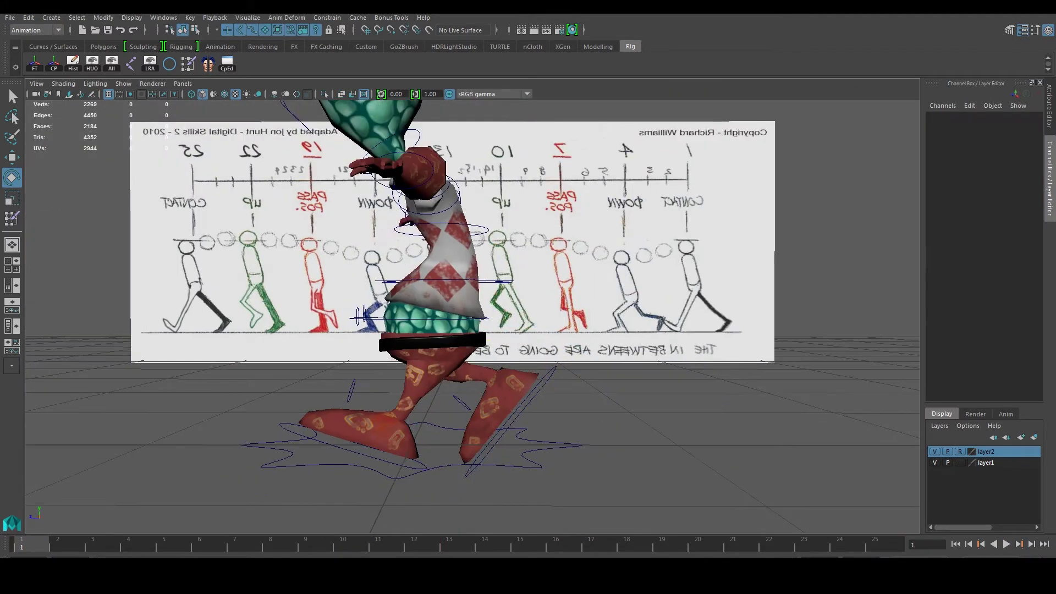
click(1005, 544)
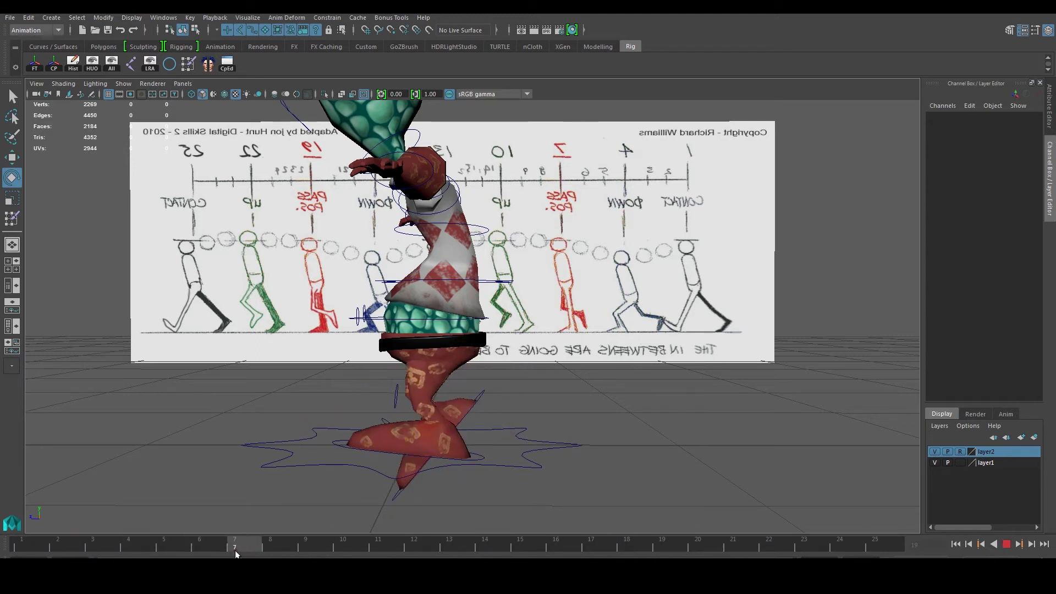
At frame 10, select the right foot control and move it to about 0.126 in Translate Y and 0.076 in Translate Z.
drag(315, 545, 283, 549)
click(470, 394)
scroll(466, 402, up, 1)
alt+middle_drag(465, 402, 482, 370)
mouse_move(266, 542)
mouse_down()
mouse_move(246, 540)
mouse_move(274, 540)
mouse_move(283, 553)
mouse_move(374, 549)
mouse_move(352, 550)
mouse_up()
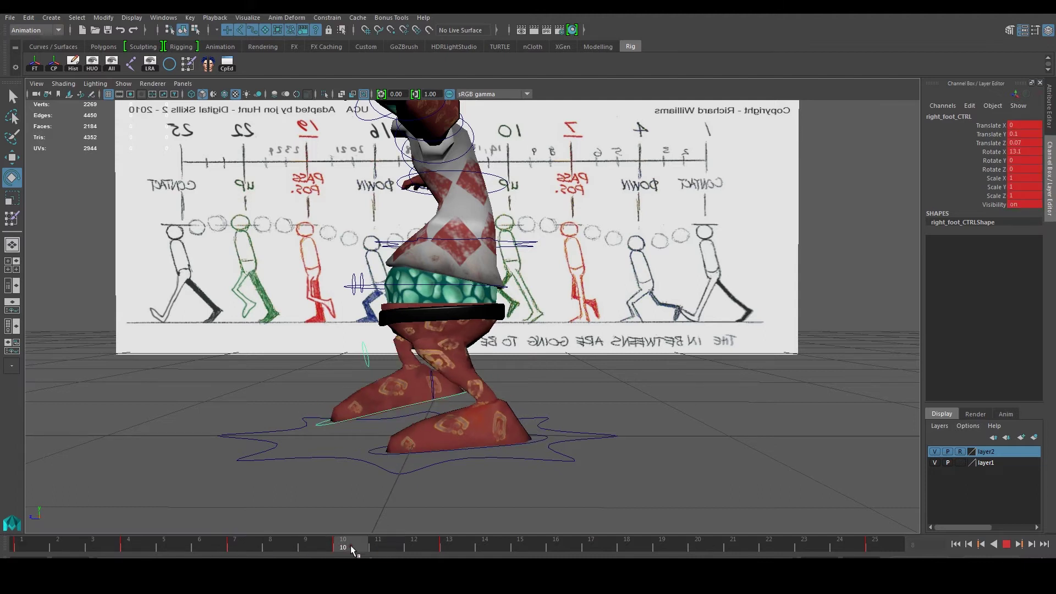
alt+middle_drag(418, 452, 561, 462)
alt+drag(563, 464, 569, 459)
alt+middle_drag(555, 447, 557, 451)
alt+drag(556, 450, 534, 452)
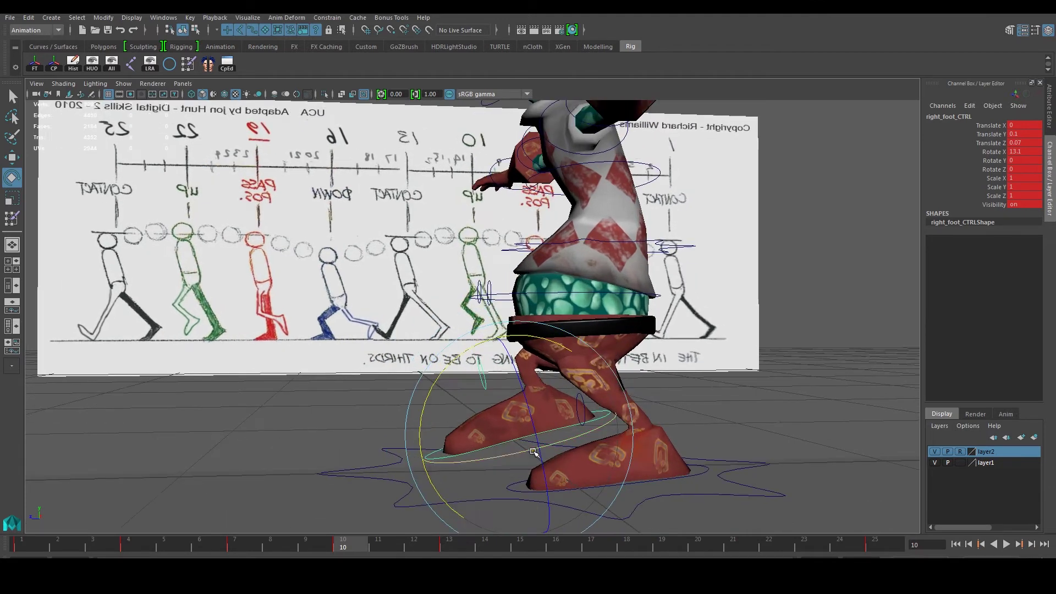
key(w)
mouse_move(497, 333)
mouse_down()
mouse_move(511, 352)
mouse_move(493, 325)
mouse_up()
Set the right foot's Translate Y to 0.13 and Translate Z to 0.08 at frame 10.
double_click(1030, 134)
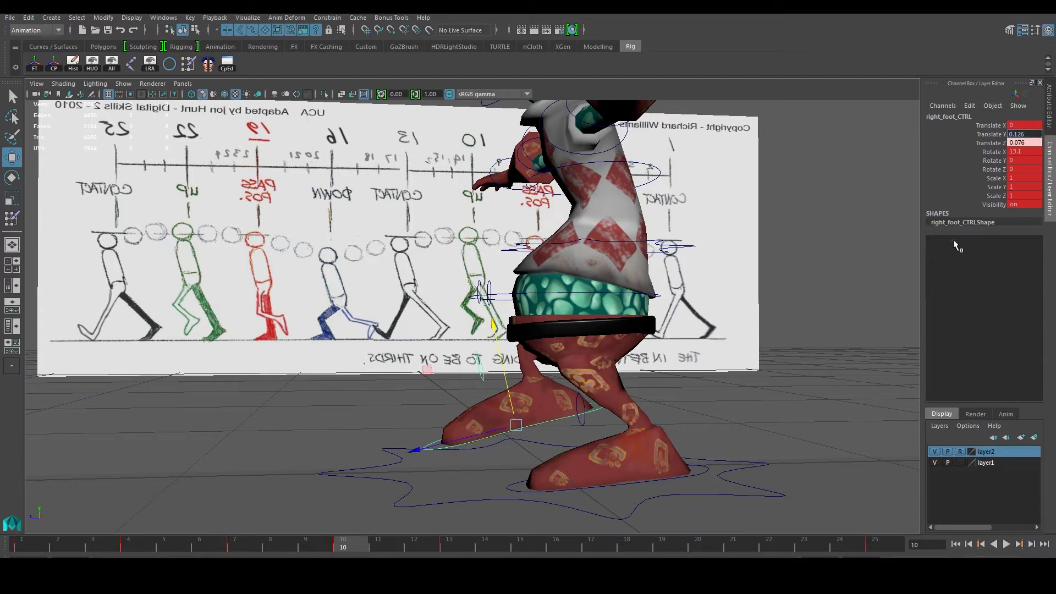
text(3)
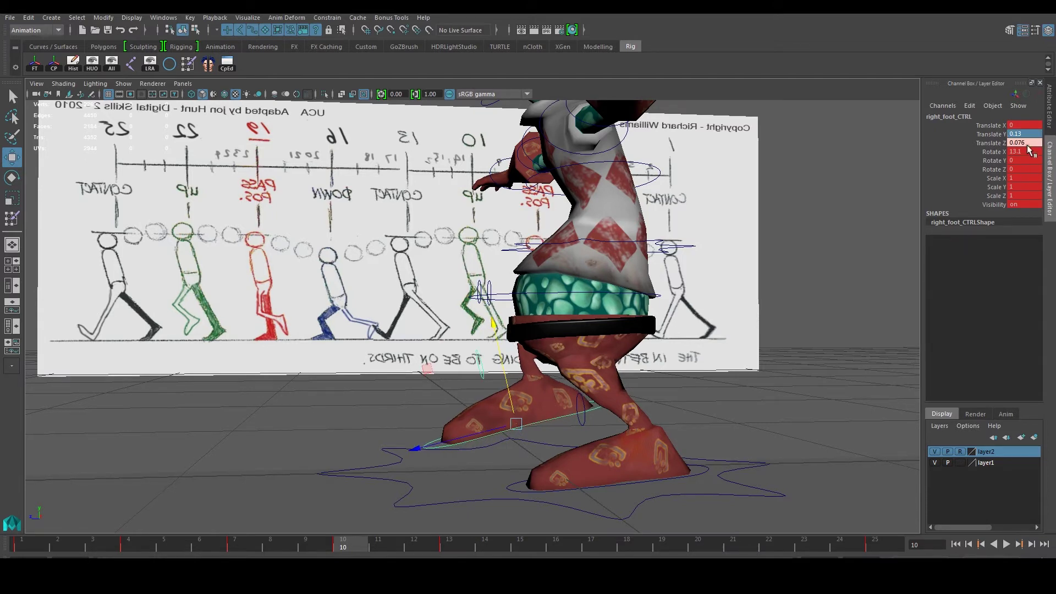
double_click(1035, 143)
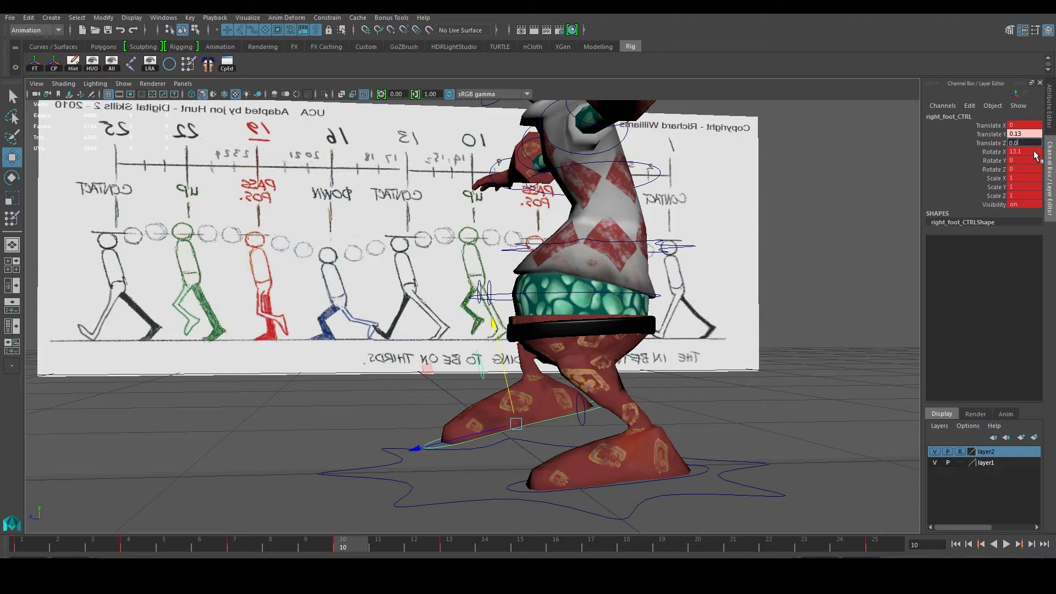
key(Return)
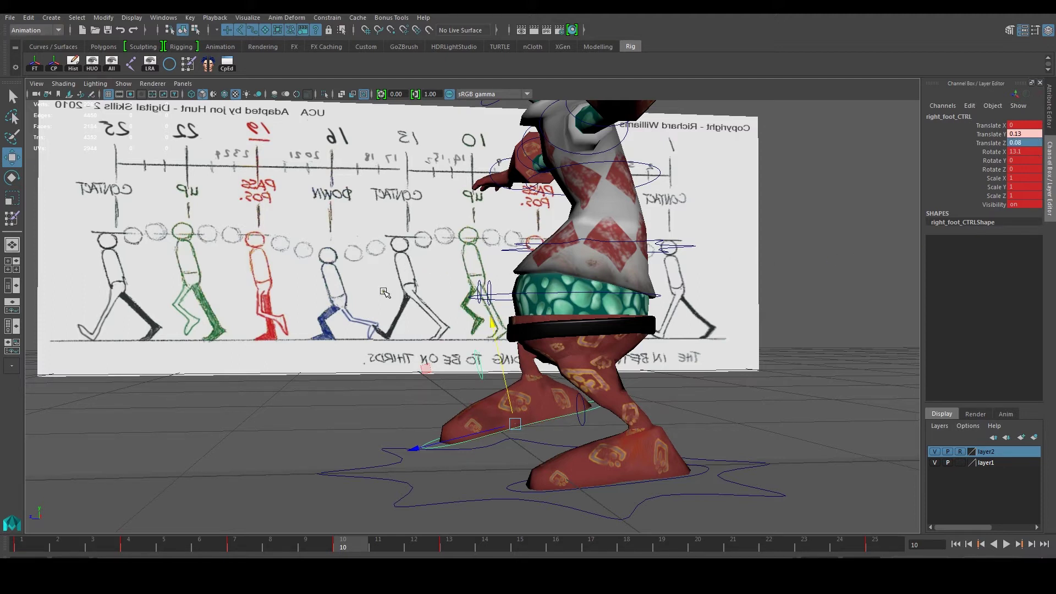
At frame 22, set the left foot control's Translate Z to 0.08 and Translate Y to 0.13 to match the opposite up pose.
click(515, 489)
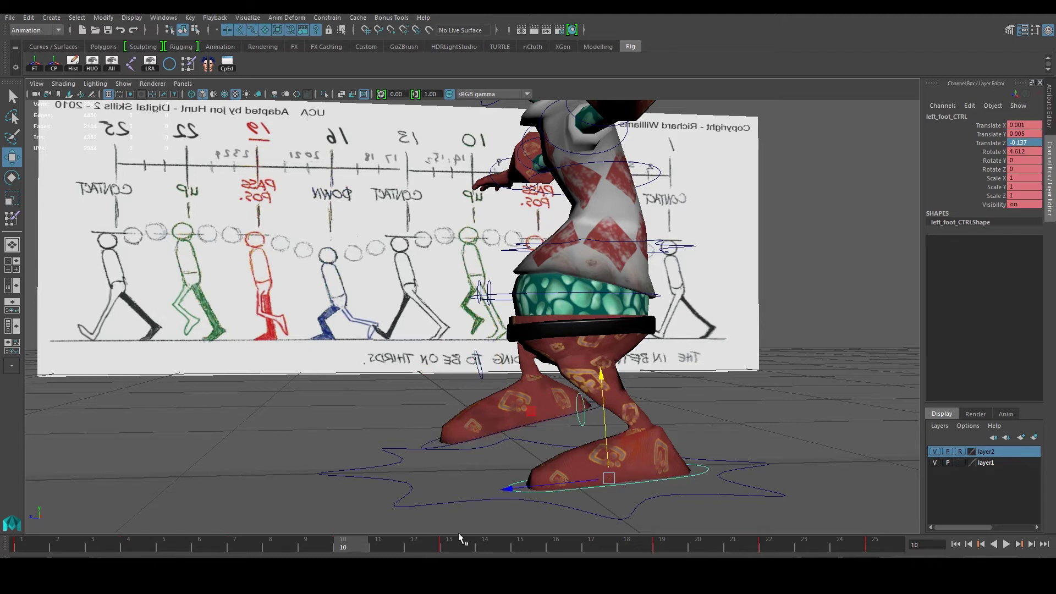
drag(437, 545, 769, 548)
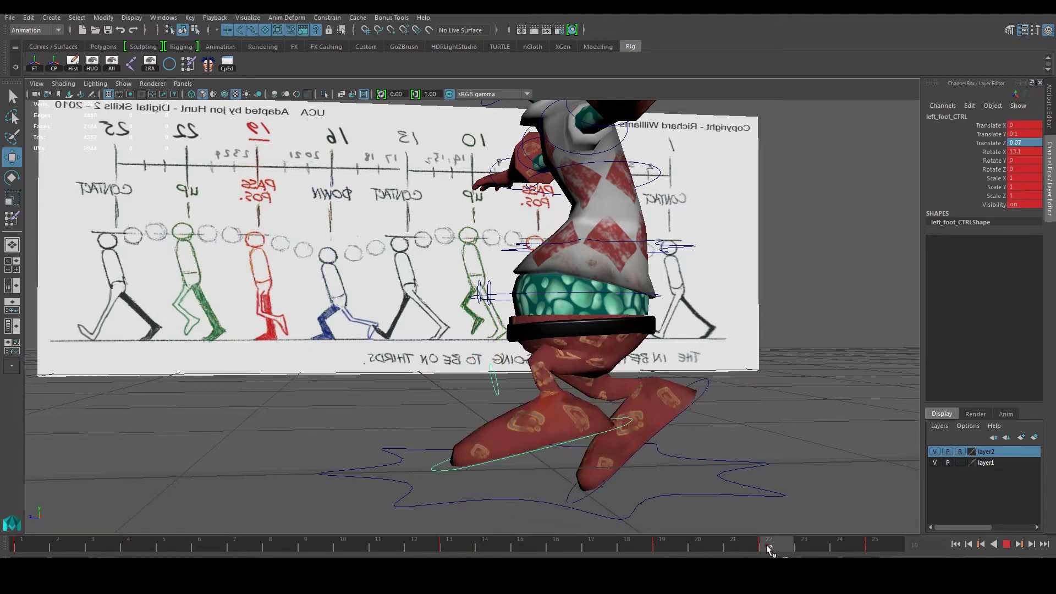
click(1033, 142)
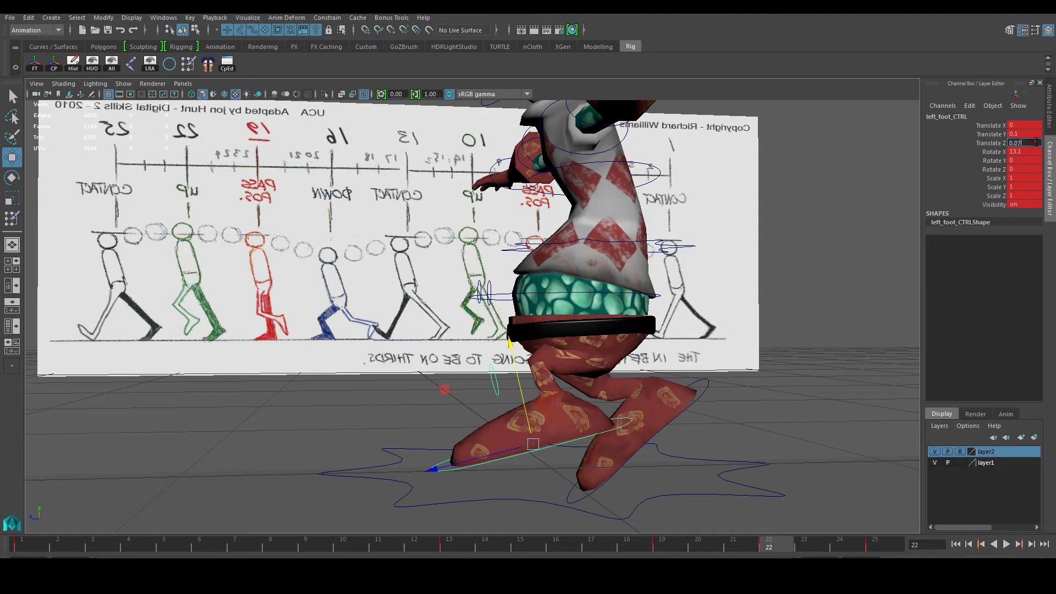
text(8)
key(Return)
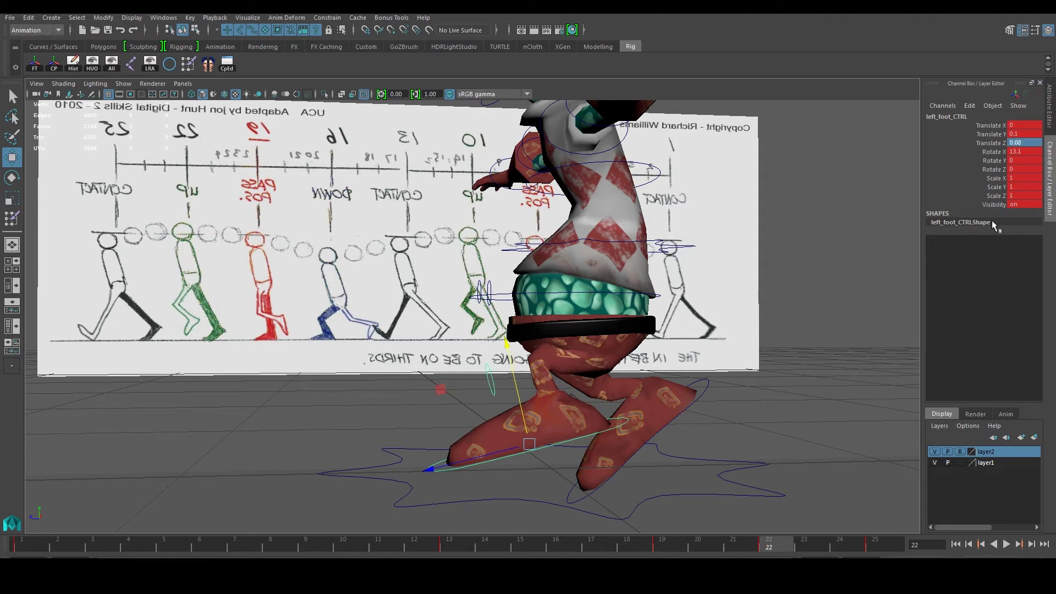
click(1024, 134)
text(0.13)
key(Return)
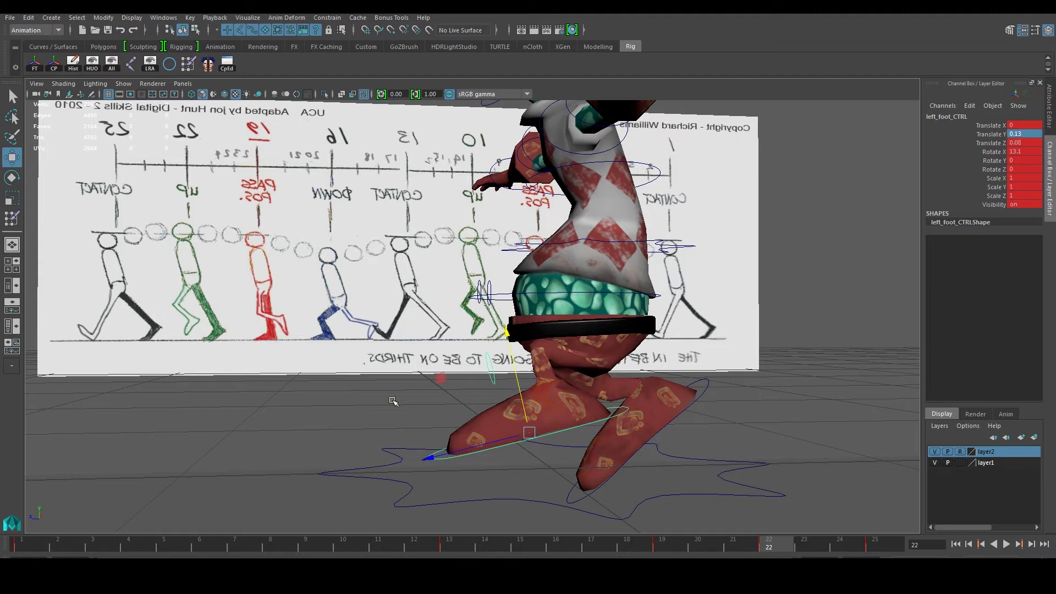
Return to frame 1 and play back the walk cycle in the perspective view to review the revised up poses.
drag(308, 551, 330, 550)
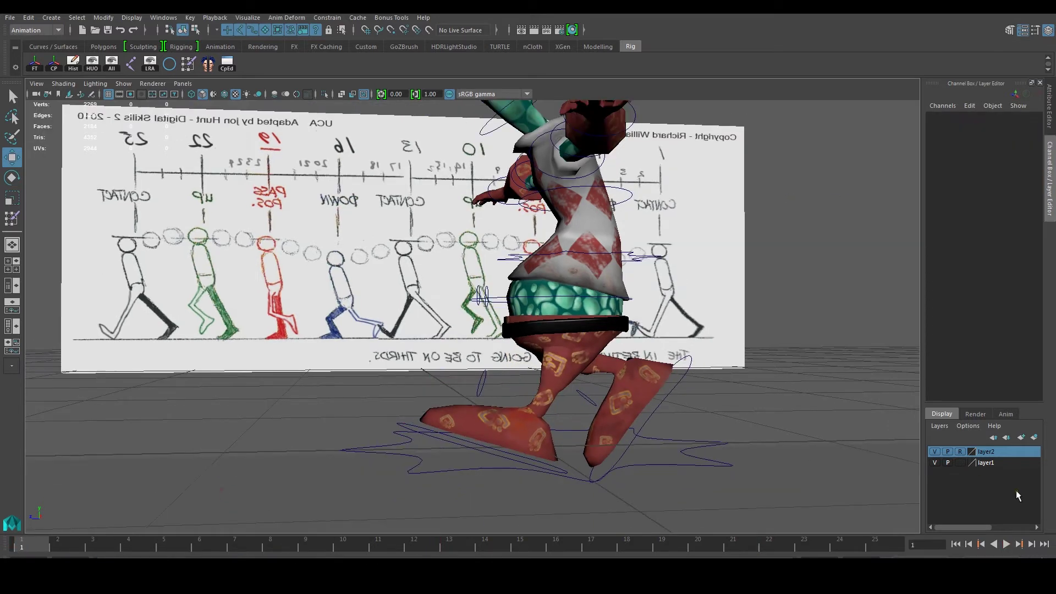
click(1006, 544)
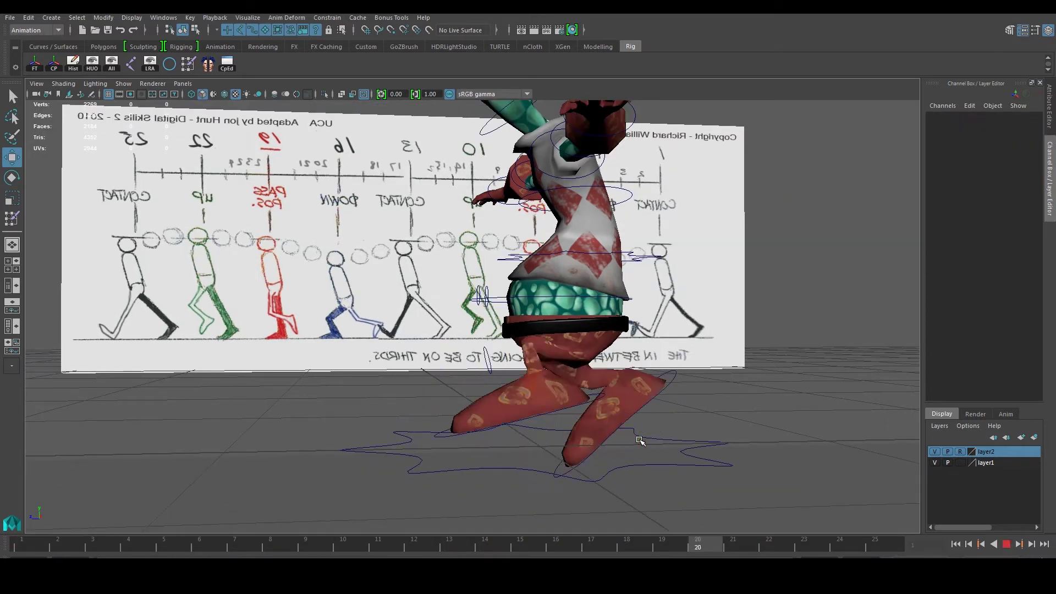
scroll(610, 432, down, 1)
alt+drag(611, 433, 584, 427)
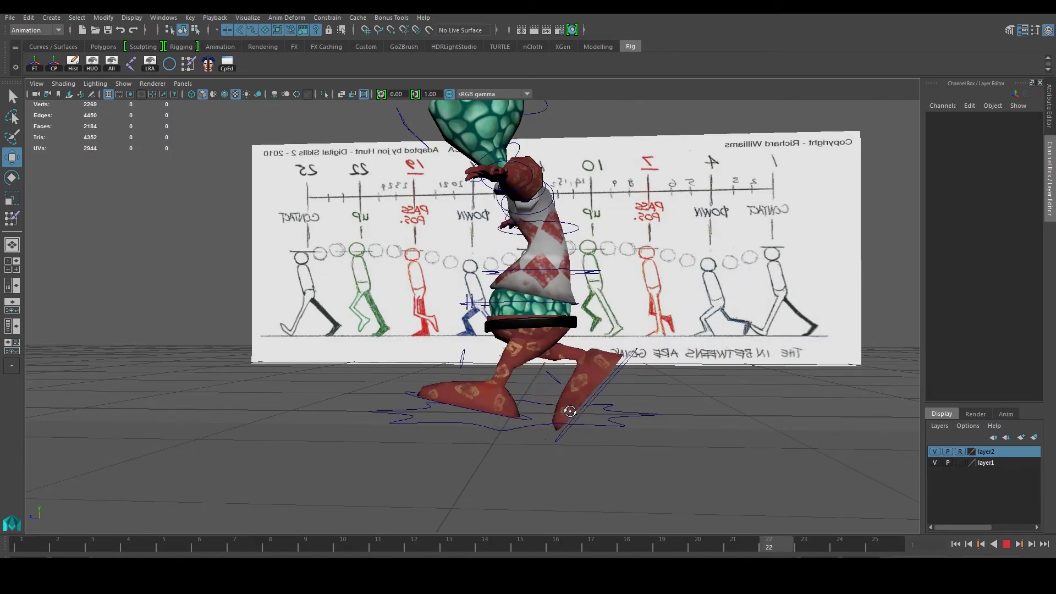
click(1008, 544)
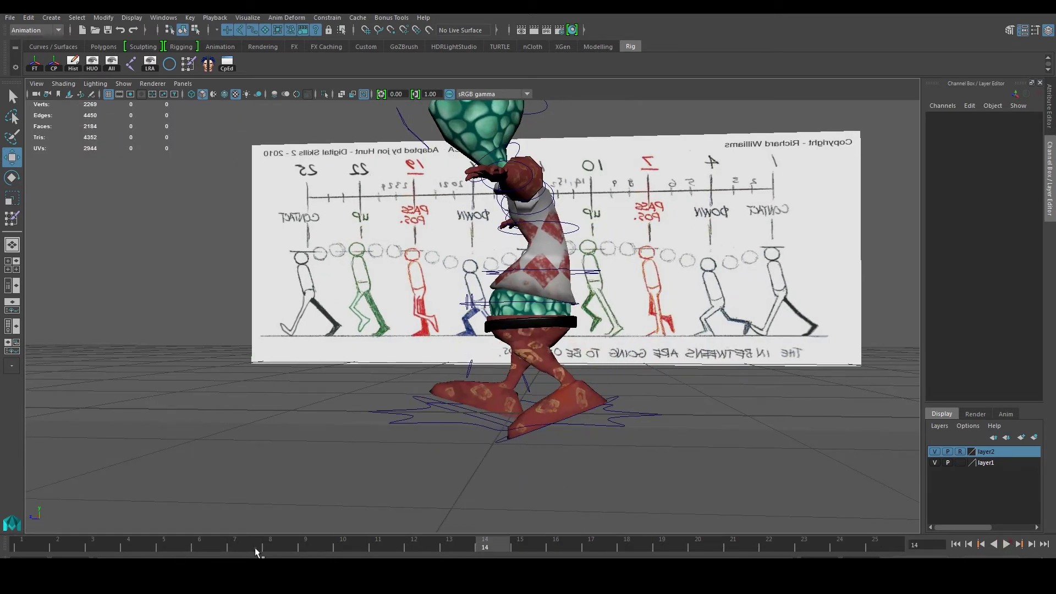
Scrub the walk cycle through frames 11, 13 and 16, comparing the leg poses with the reference chart from several angles.
click(68, 545)
drag(68, 544, 377, 544)
alt+drag(495, 484, 448, 460)
alt+drag(341, 377, 324, 379)
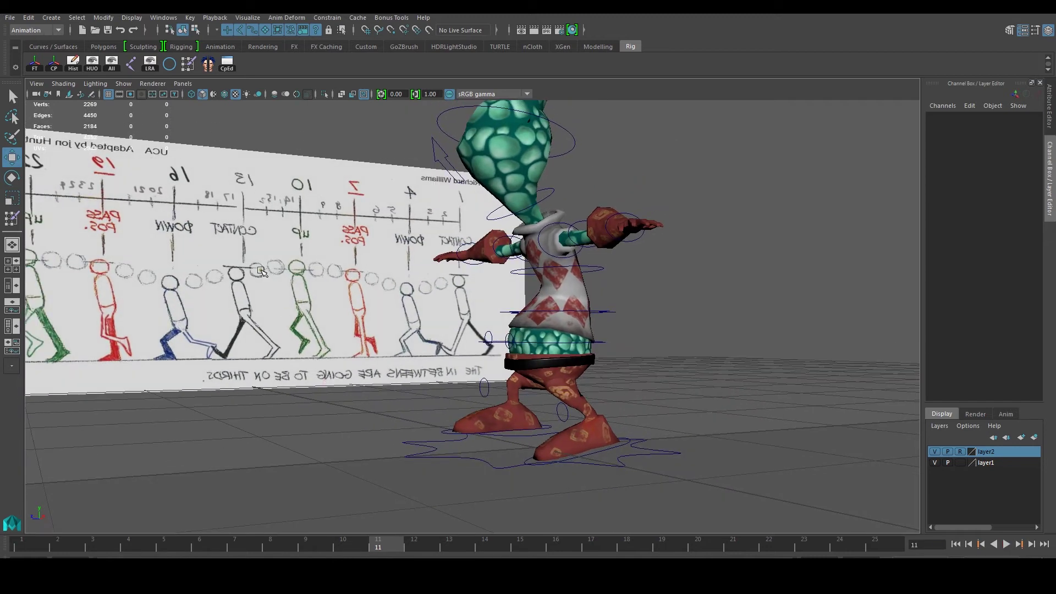
alt+drag(229, 222, 295, 325)
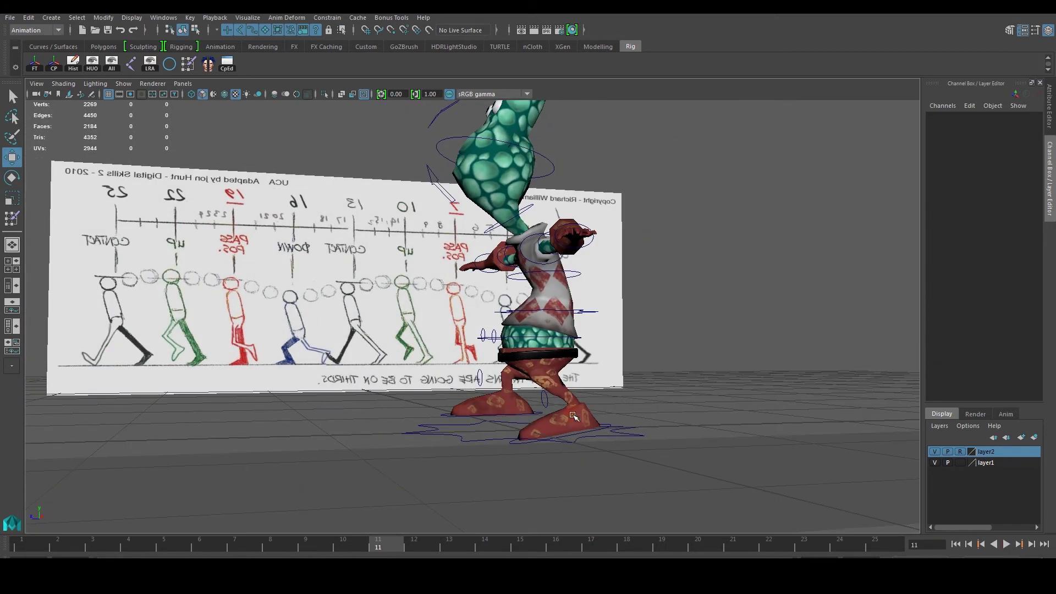
click(541, 416)
drag(369, 542, 454, 539)
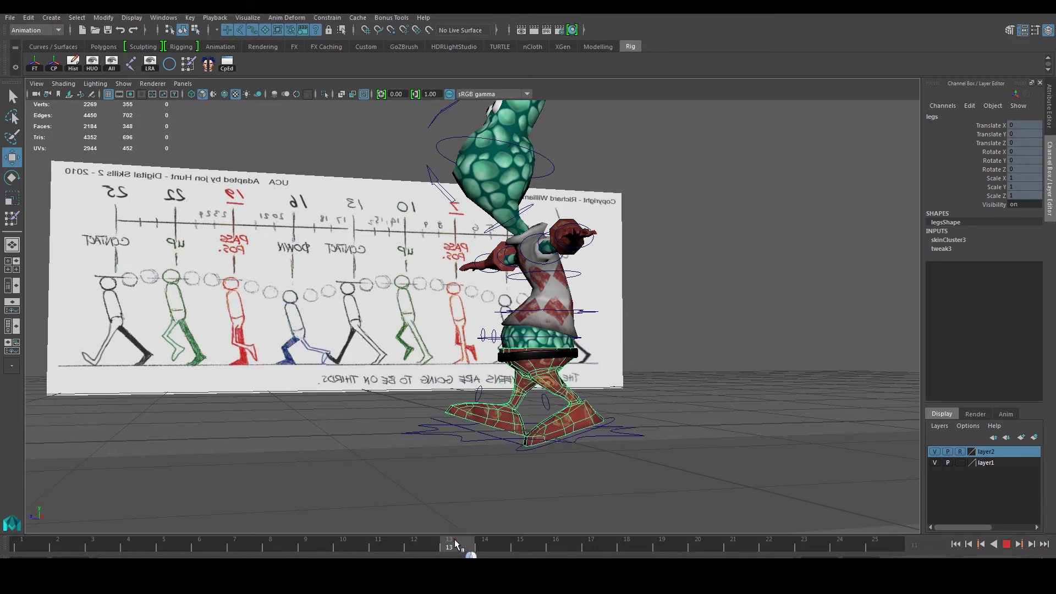
alt+drag(509, 490, 493, 486)
scroll(521, 429, up, 1)
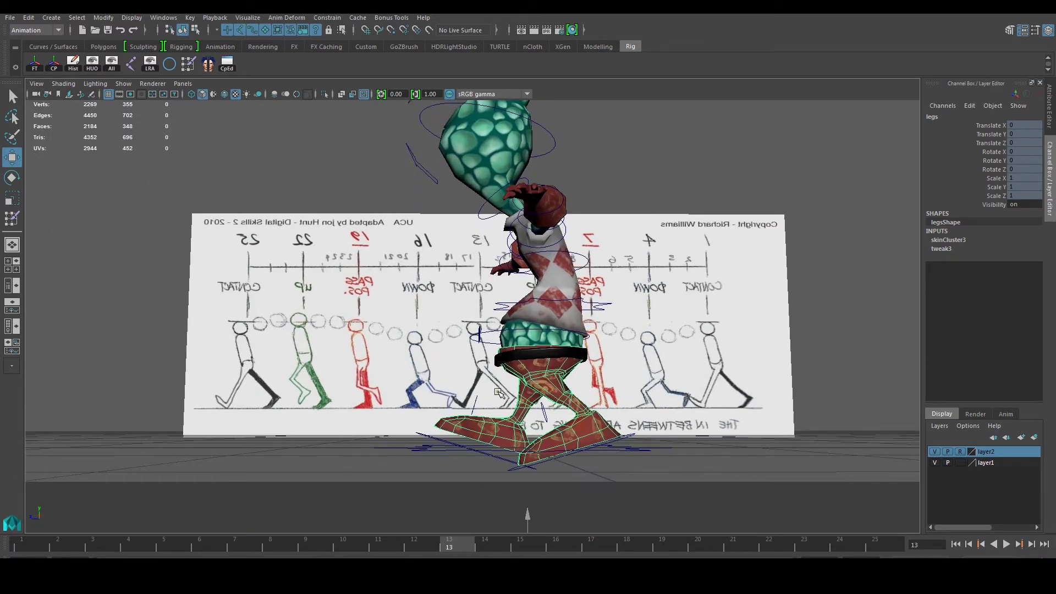
alt+drag(499, 392, 484, 398)
drag(454, 540, 545, 542)
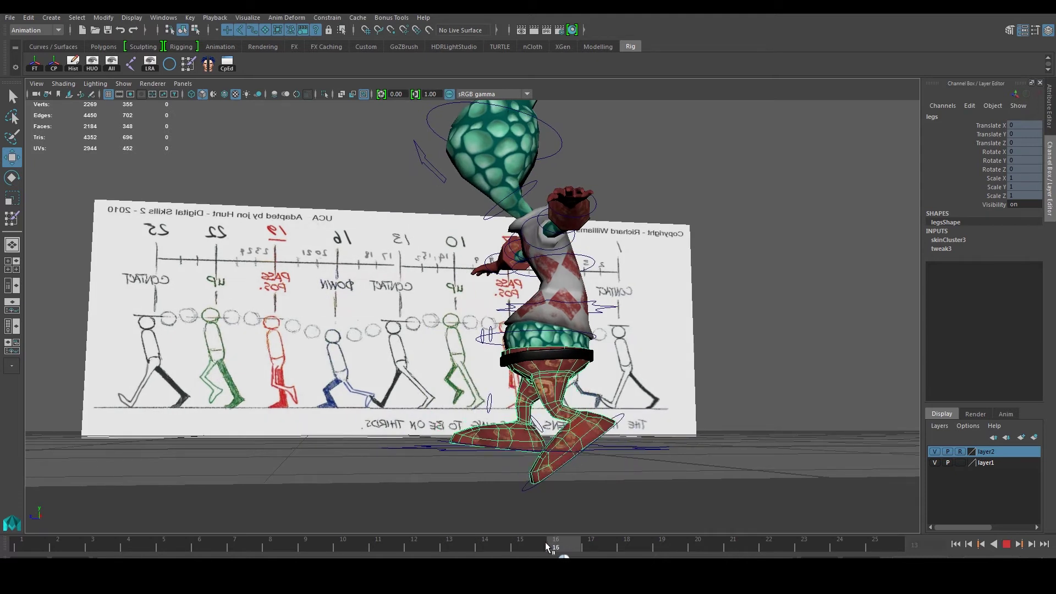
alt+drag(566, 483, 555, 481)
scroll(545, 474, up, 1)
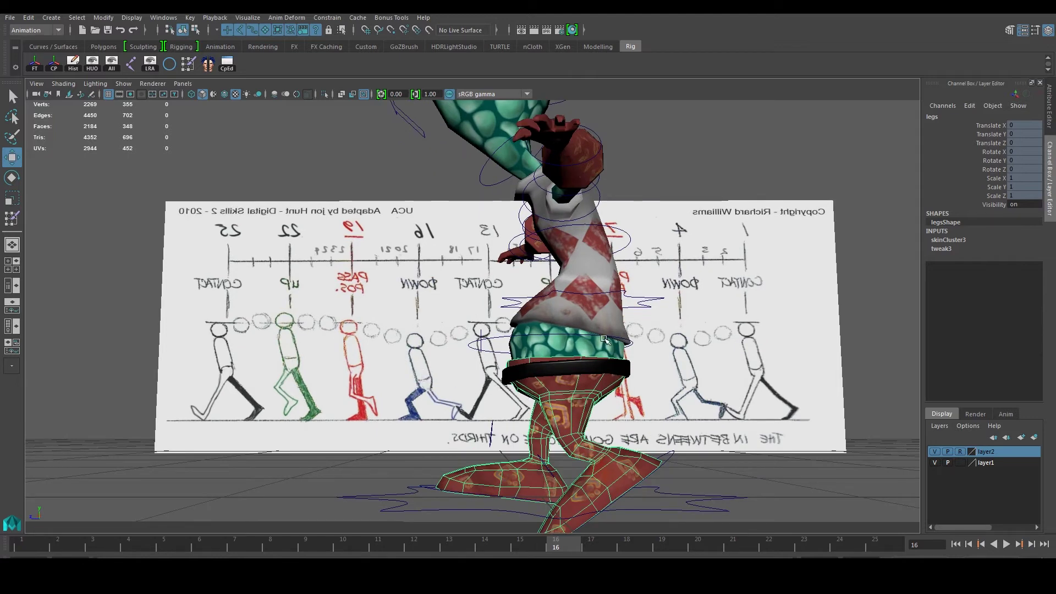
click(508, 335)
drag(550, 245, 559, 265)
key(ctrl+z)
alt+drag(614, 333, 694, 358)
click(695, 358)
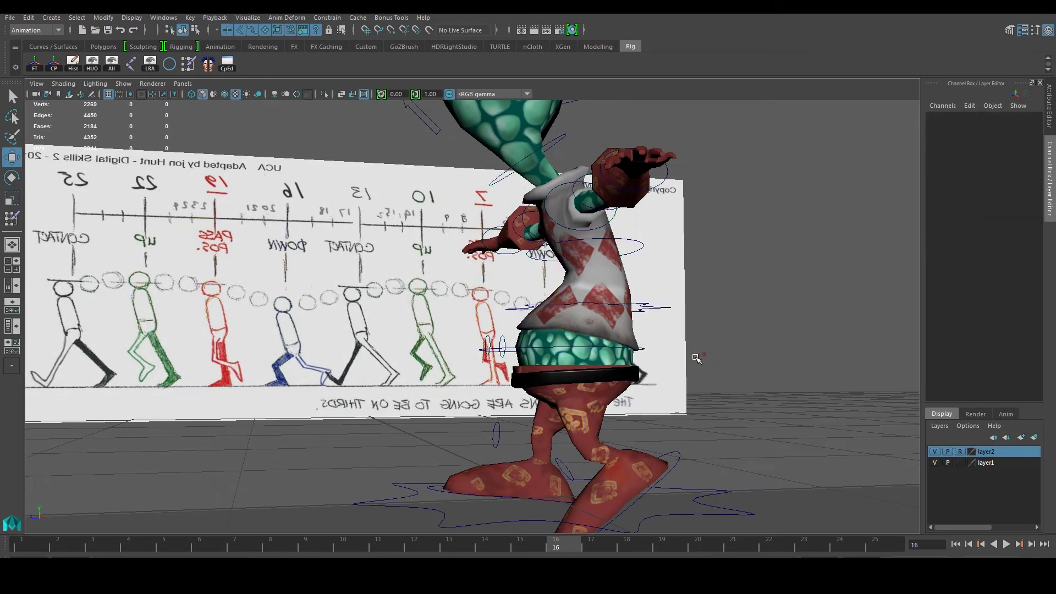
Return to frame 1 and select the belly control.
scroll(695, 358, down, 2)
alt+middle_drag(619, 355, 589, 401)
scroll(519, 416, down, 2)
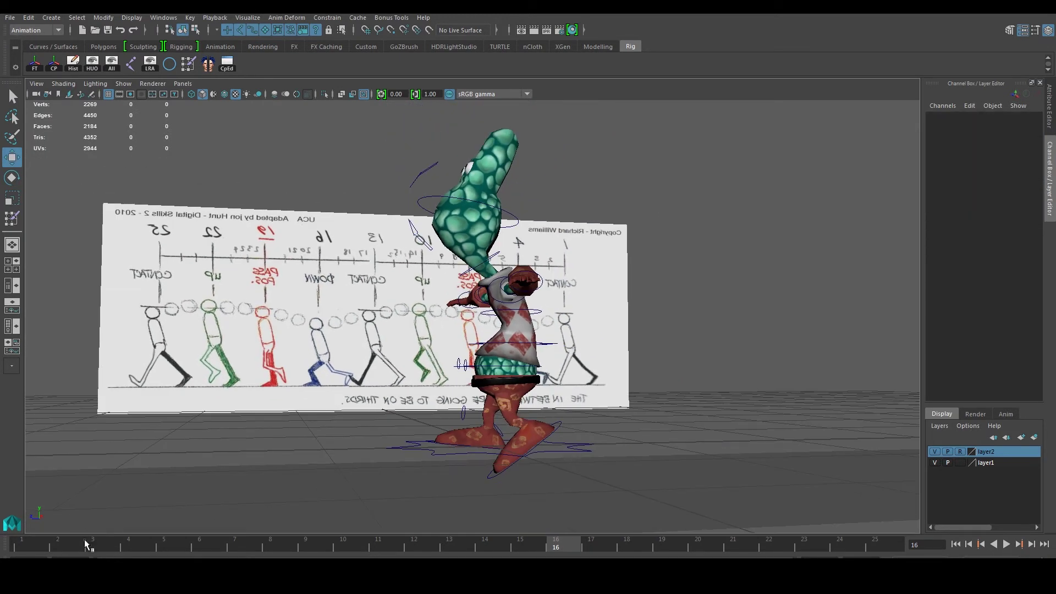
drag(88, 540, 7, 547)
alt+drag(571, 411, 580, 380)
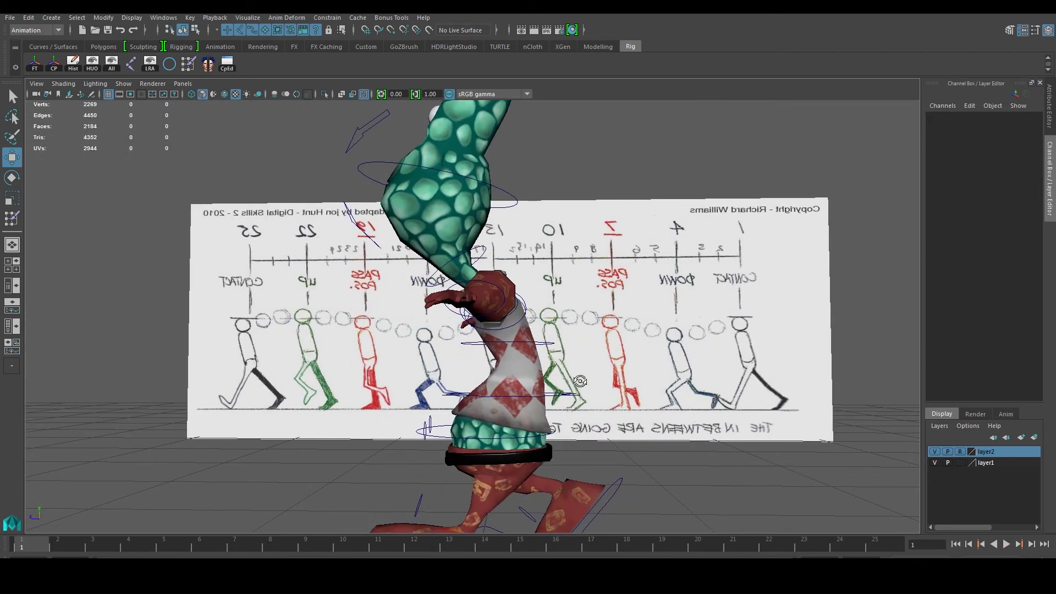
click(547, 395)
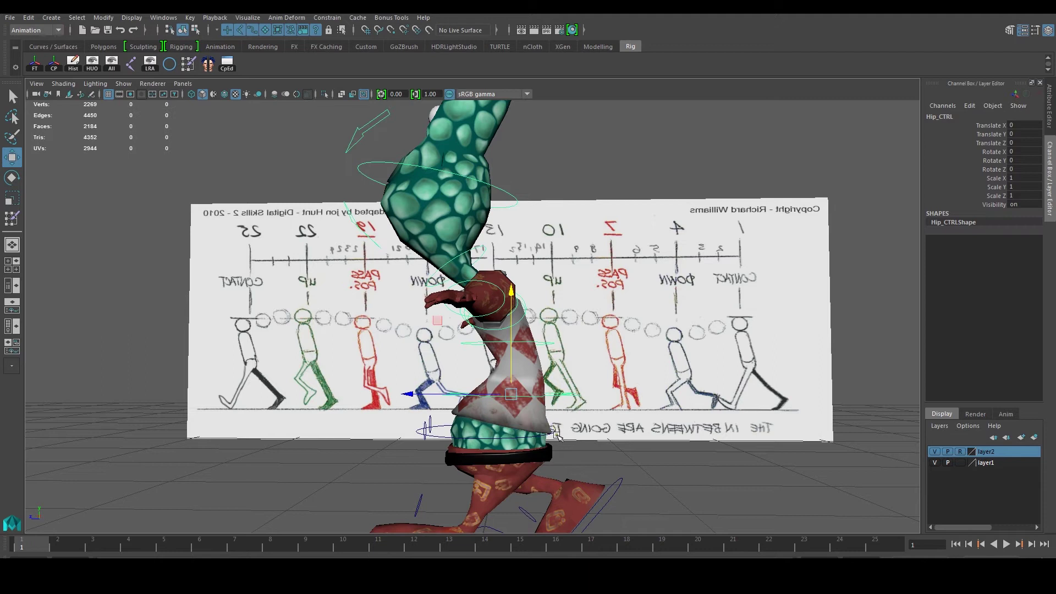
click(469, 436)
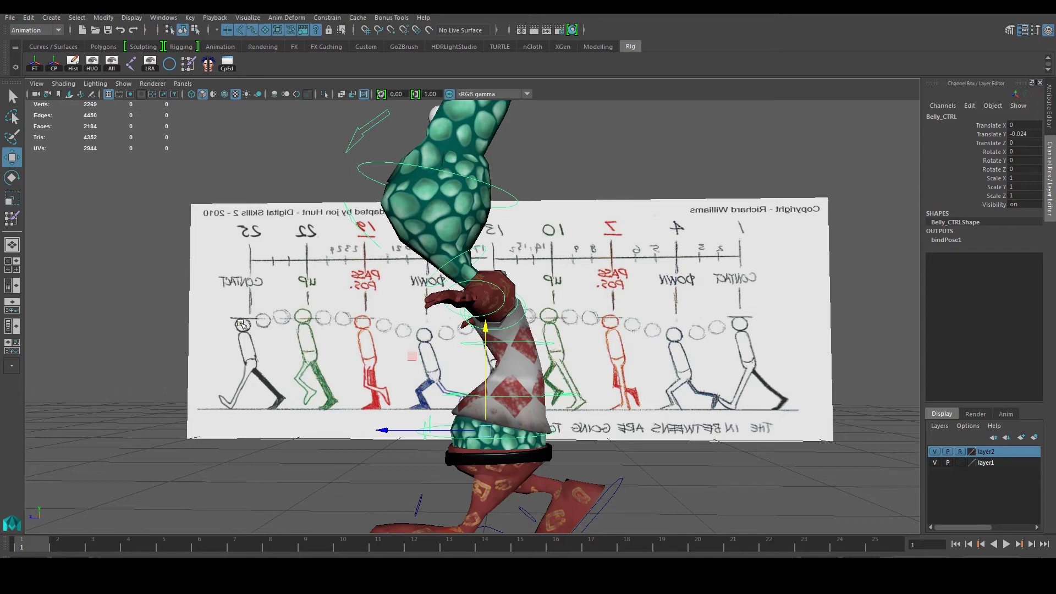
Check the body from the front and side, and set the belly control's Translate Y to 0.
alt+drag(577, 330, 554, 298)
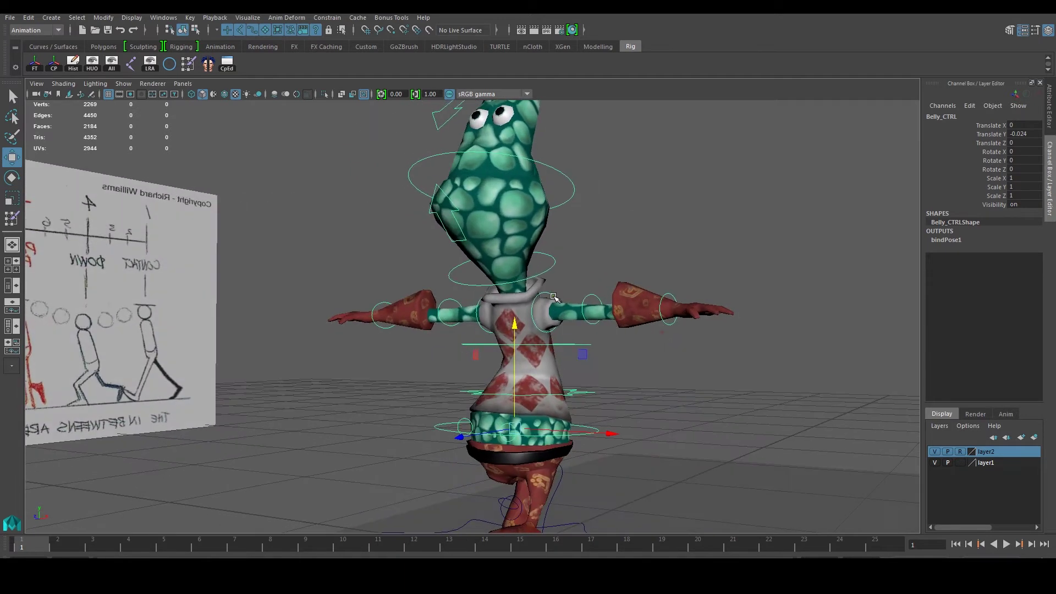
click(564, 305)
scroll(557, 298, down, 3)
click(563, 292)
scroll(563, 292, up, 3)
alt+middle_drag(562, 289, 536, 329)
alt+right_drag(536, 329, 531, 338)
alt+drag(529, 315, 357, 290)
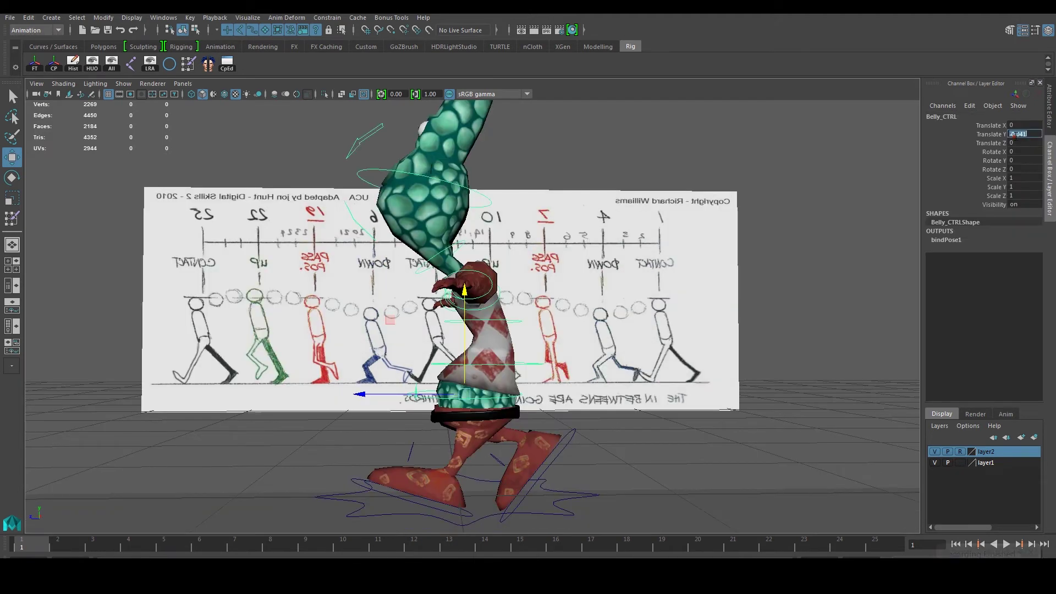
click(999, 134)
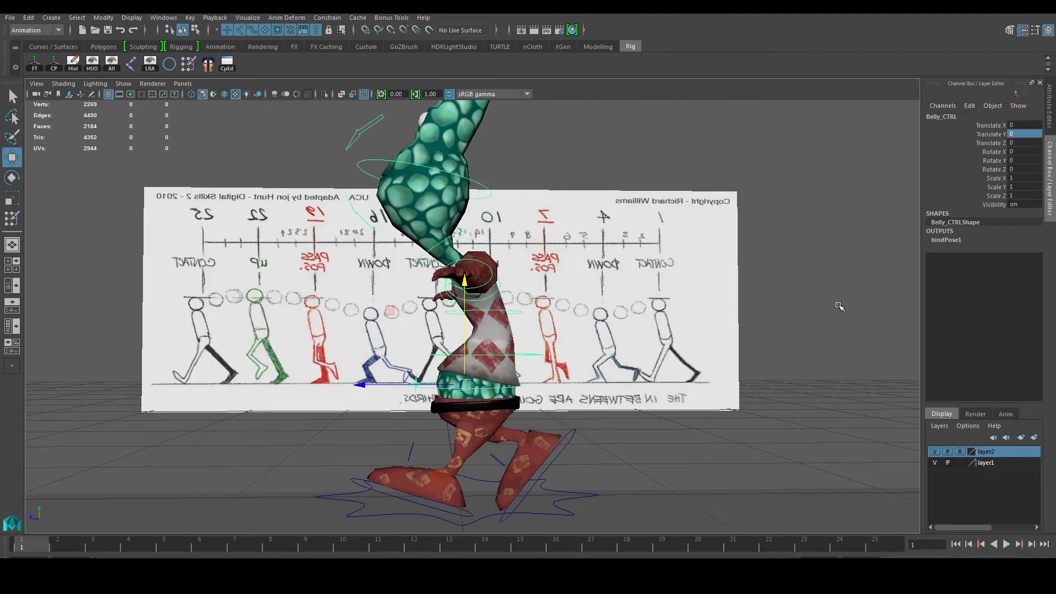
Raise the belly control to about 0.036 in Translate Y and switch to the full-size side view.
click(630, 462)
click(429, 387)
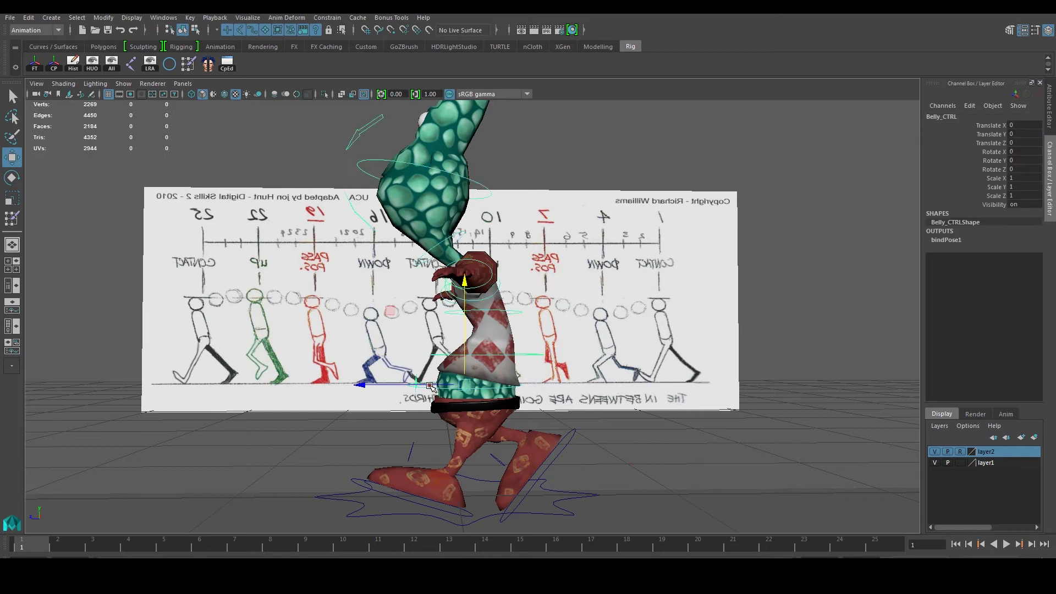
key(space)
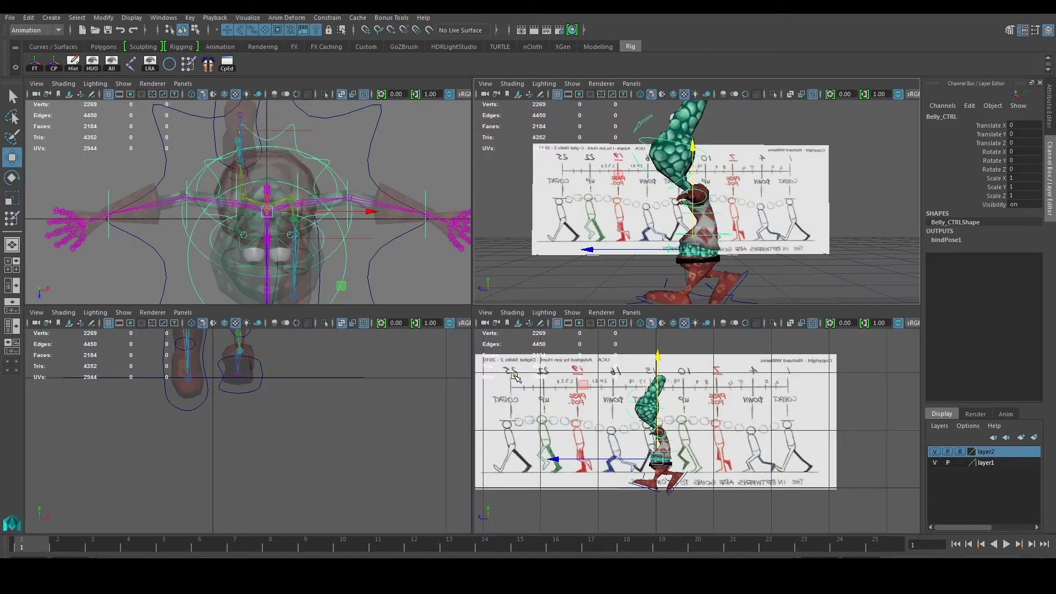
key(space)
key(space)
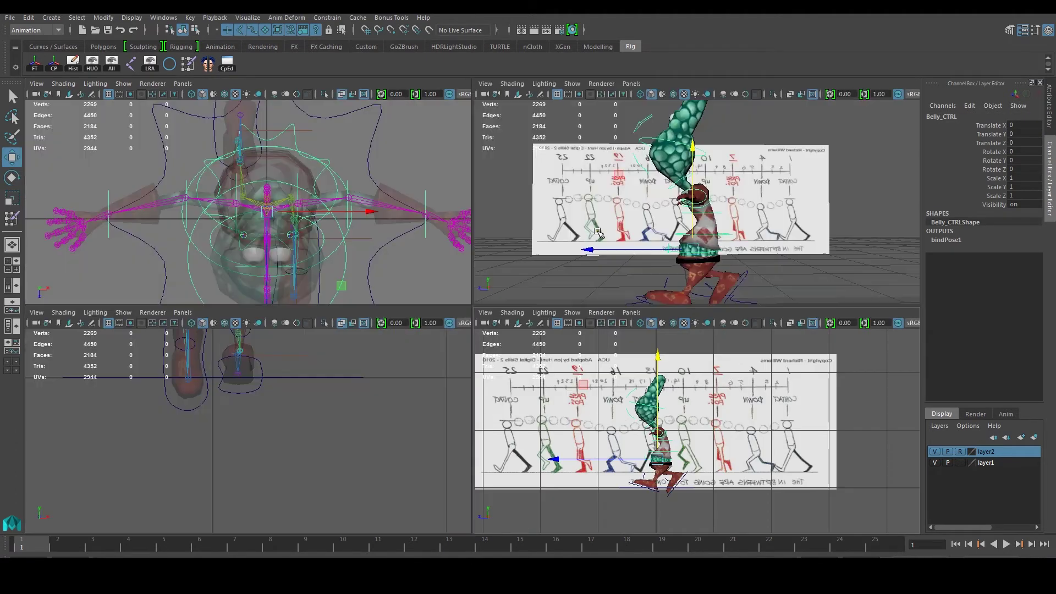
drag(695, 153, 698, 144)
key(space)
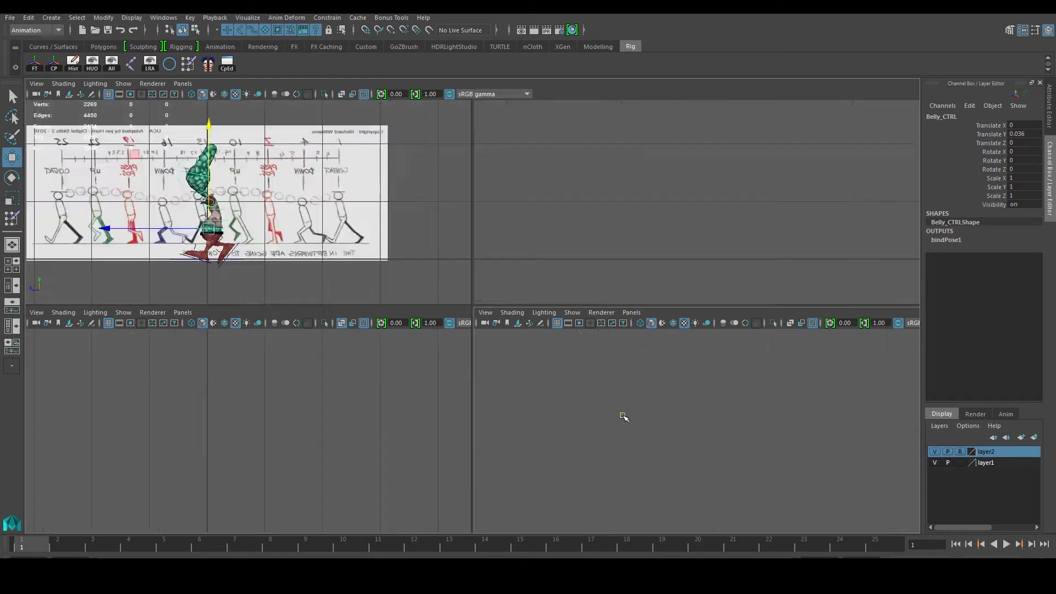
Reset the belly control's Translate Y to 0 at frame 1.
click(1037, 137)
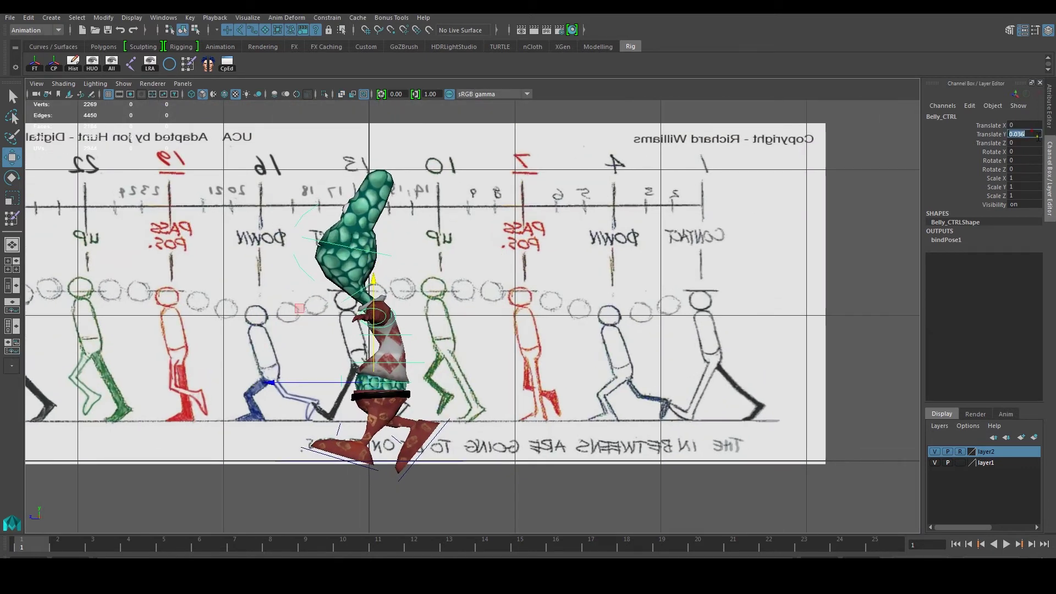
text(0)
key(Return)
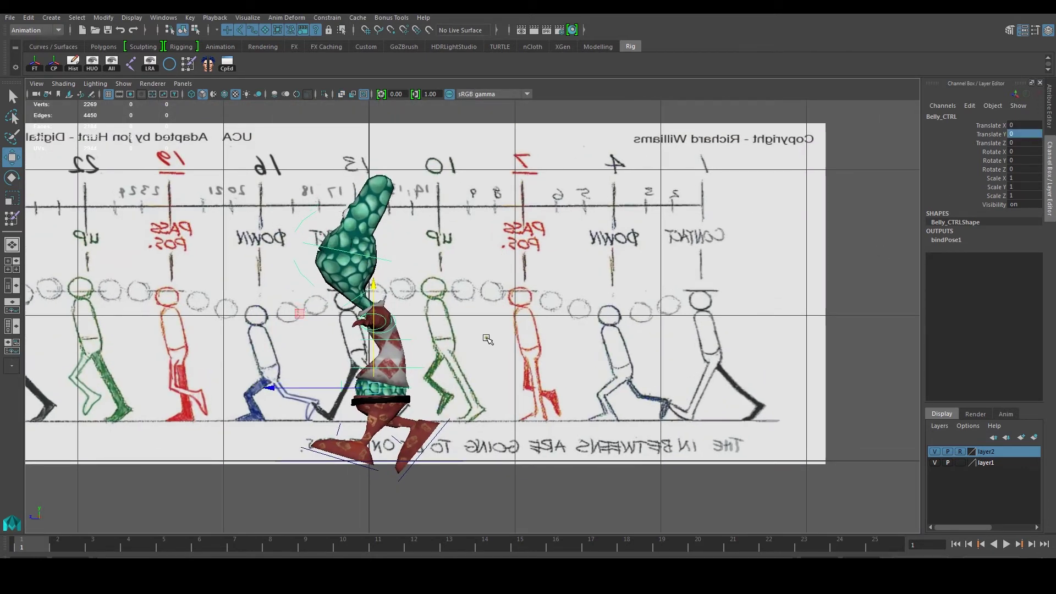
Key the belly control at Translate Y 0 on both frame 1 and frame 25.
scroll(487, 340, down, 2)
scroll(627, 384, down, 3)
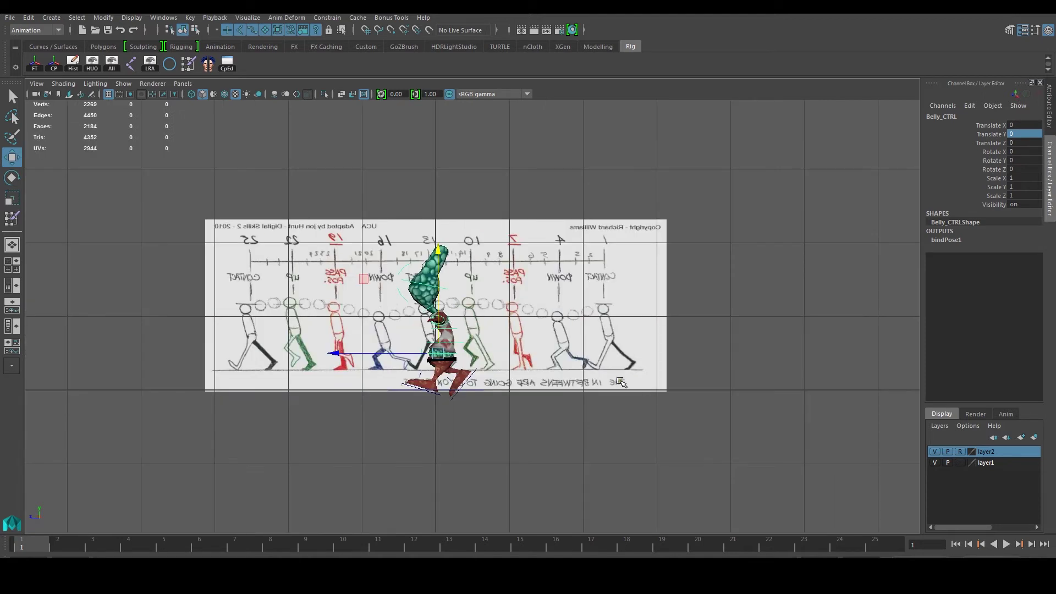
scroll(627, 384, up, 2)
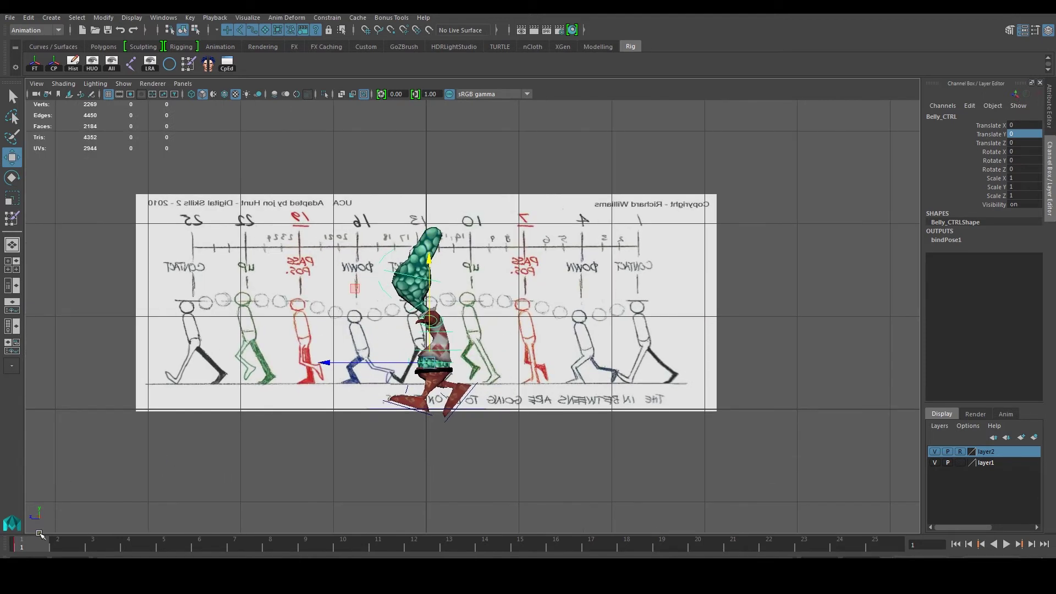
key(s)
drag(44, 543, 874, 549)
key(s)
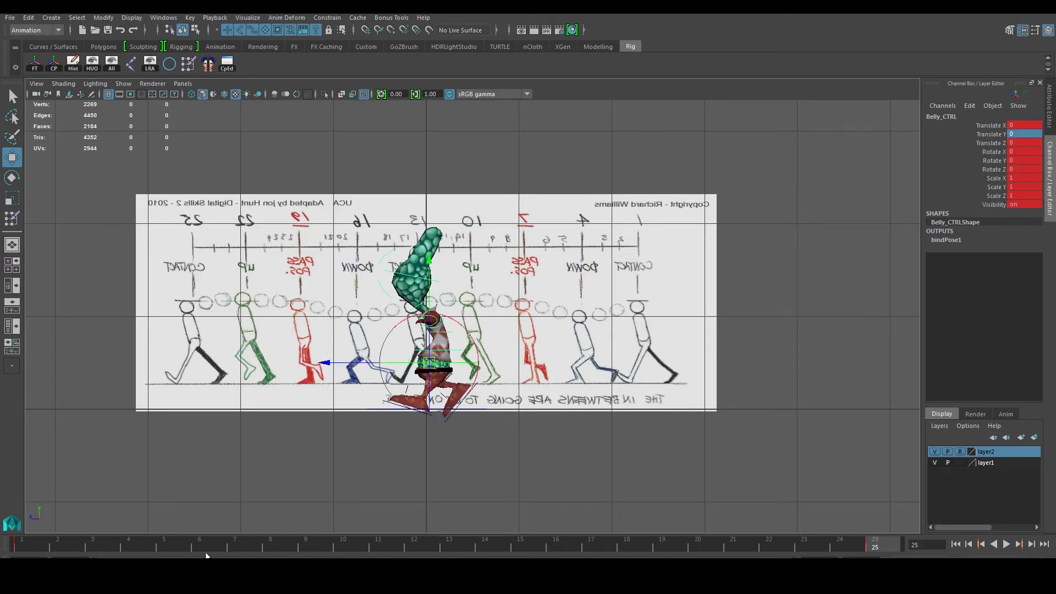
At frame 4, lower the belly control to -0.07 in Translate Y for the down pose and key it.
scroll(472, 369, up, 1)
drag(217, 541, 140, 544)
scroll(546, 334, up, 1)
key(w)
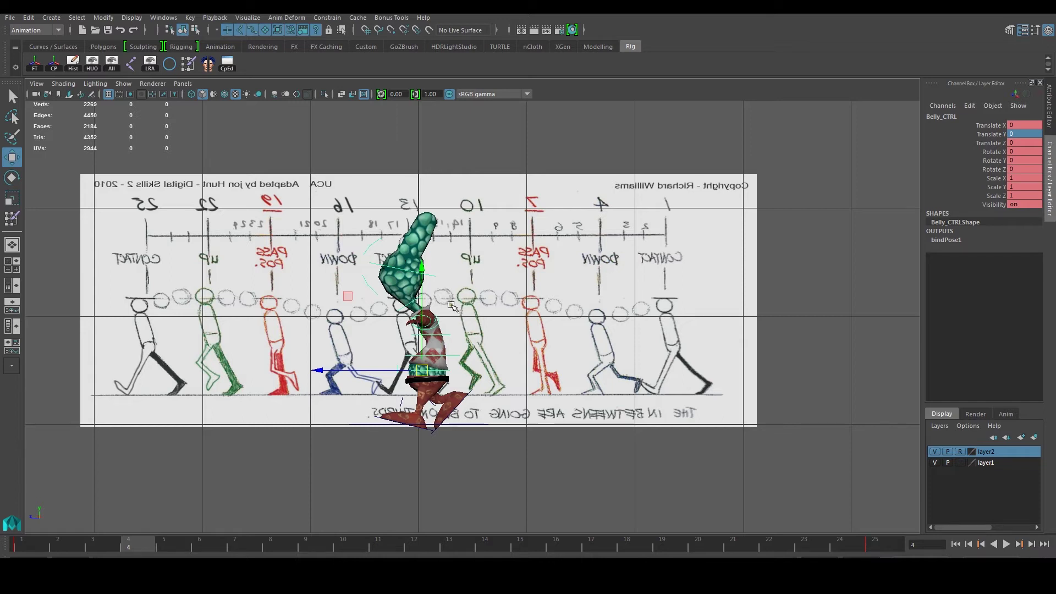
scroll(453, 306, up, 1)
drag(420, 265, 417, 279)
click(1027, 134)
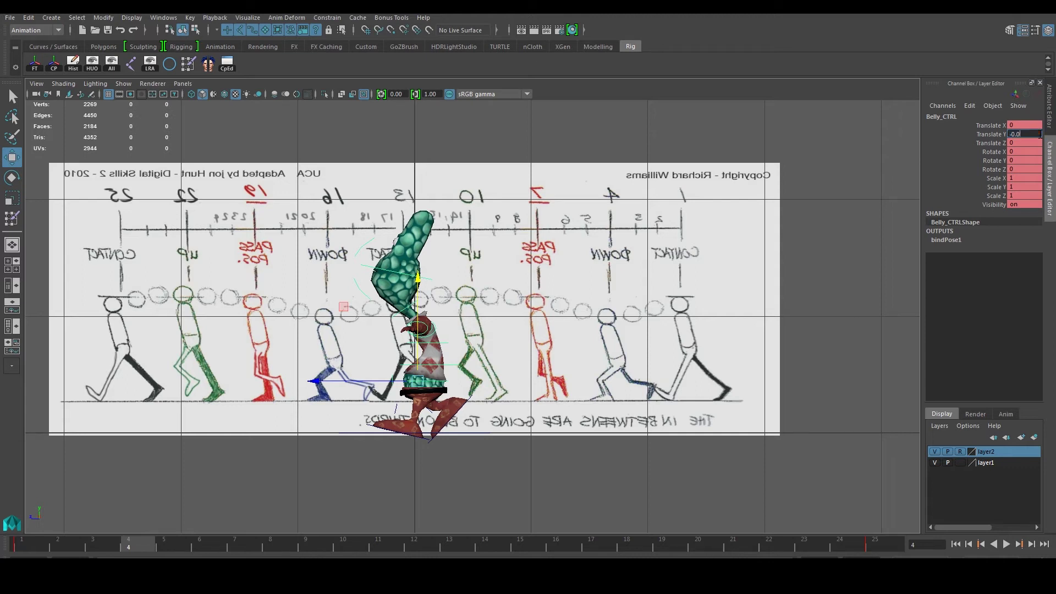
key(Return)
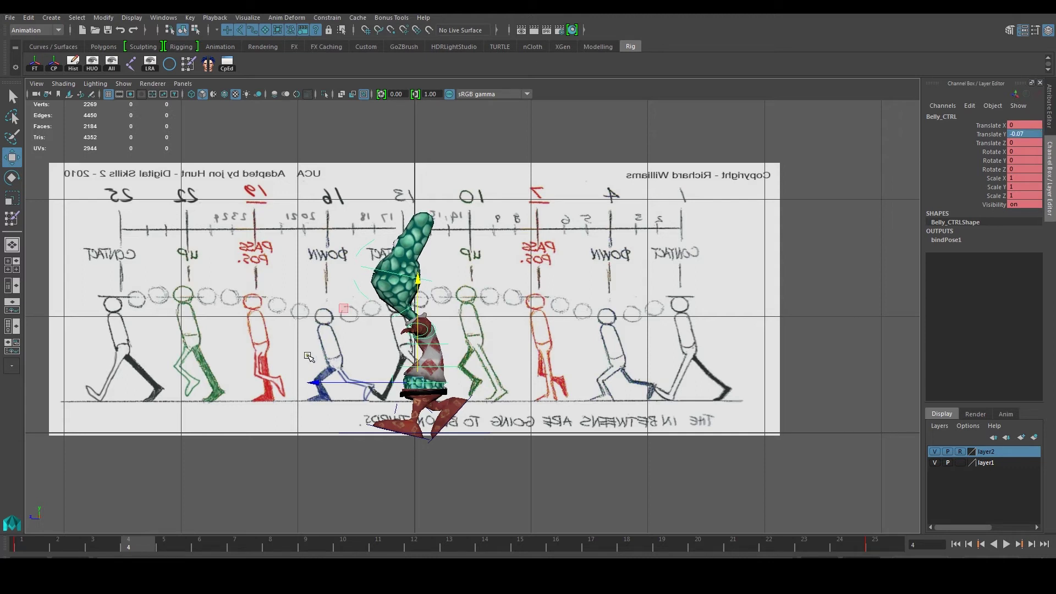
key(s)
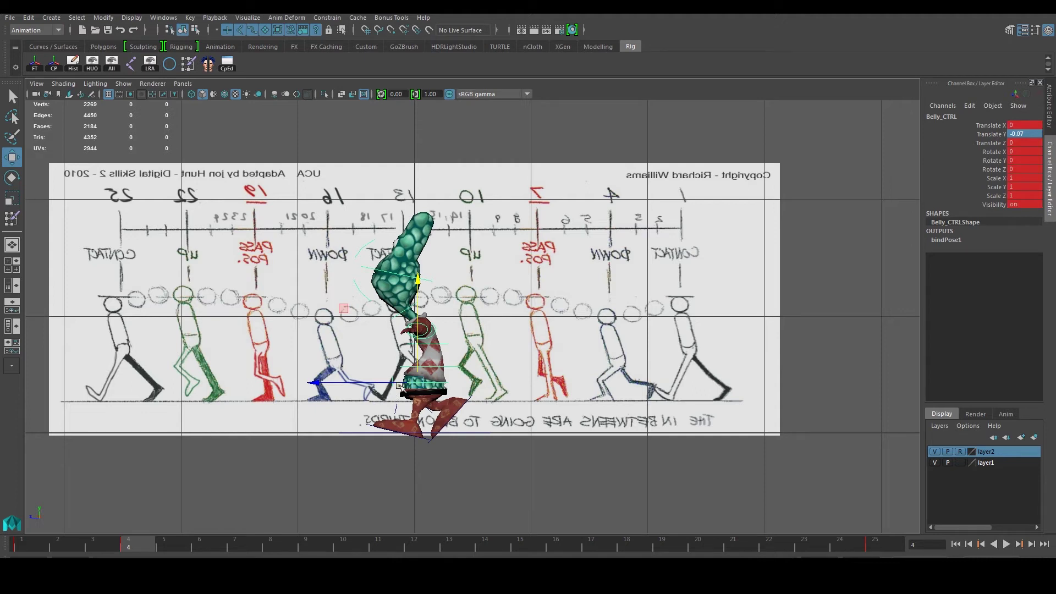
At frame 10, raise the belly control to 0.08 in Translate Y for the up pose and key it.
alt+middle_drag(455, 351, 456, 362)
drag(252, 540, 342, 546)
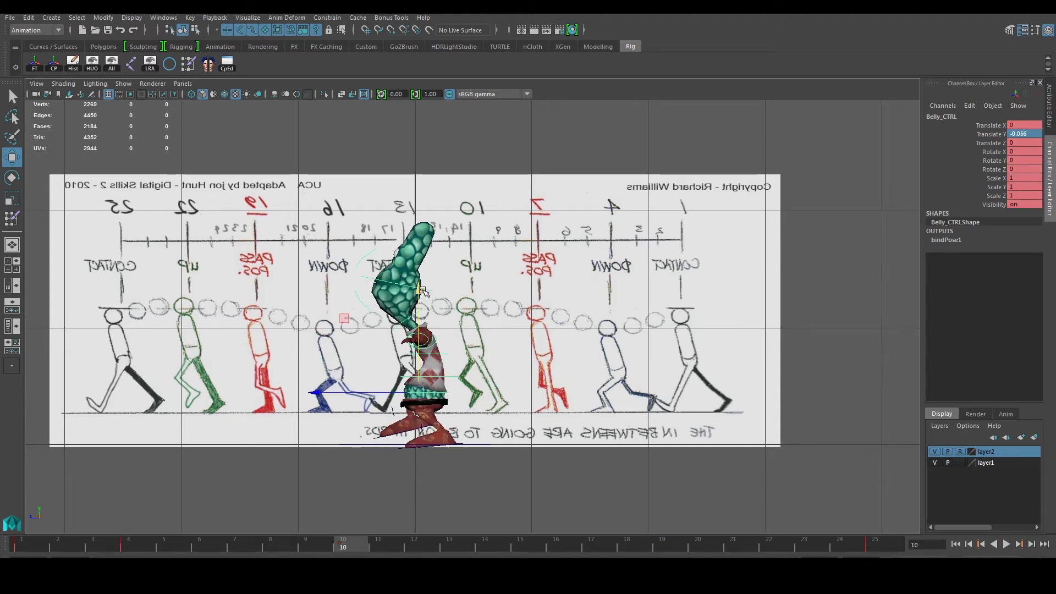
drag(419, 289, 426, 274)
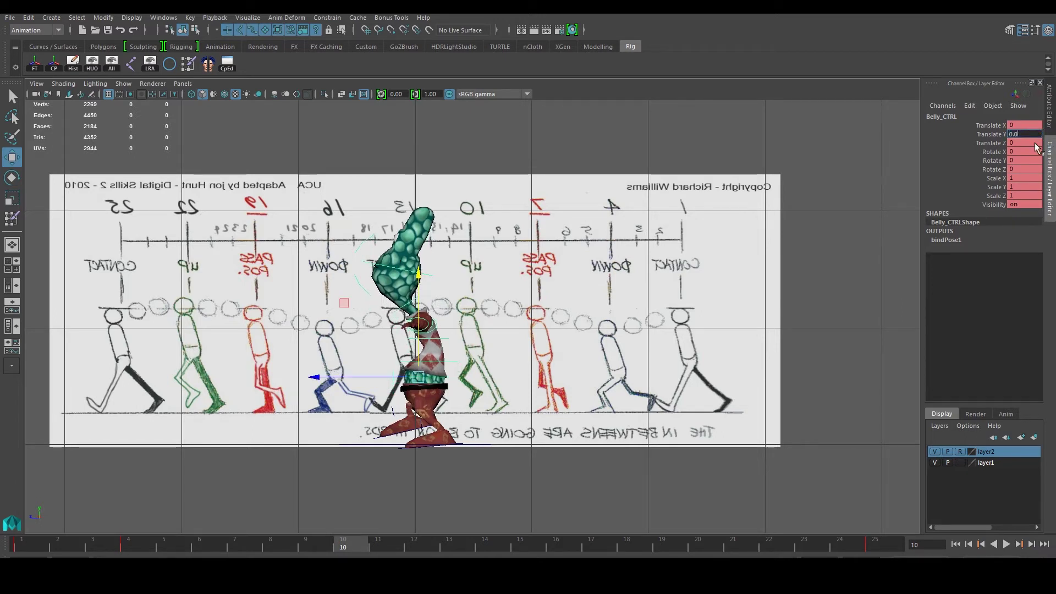
key(Return)
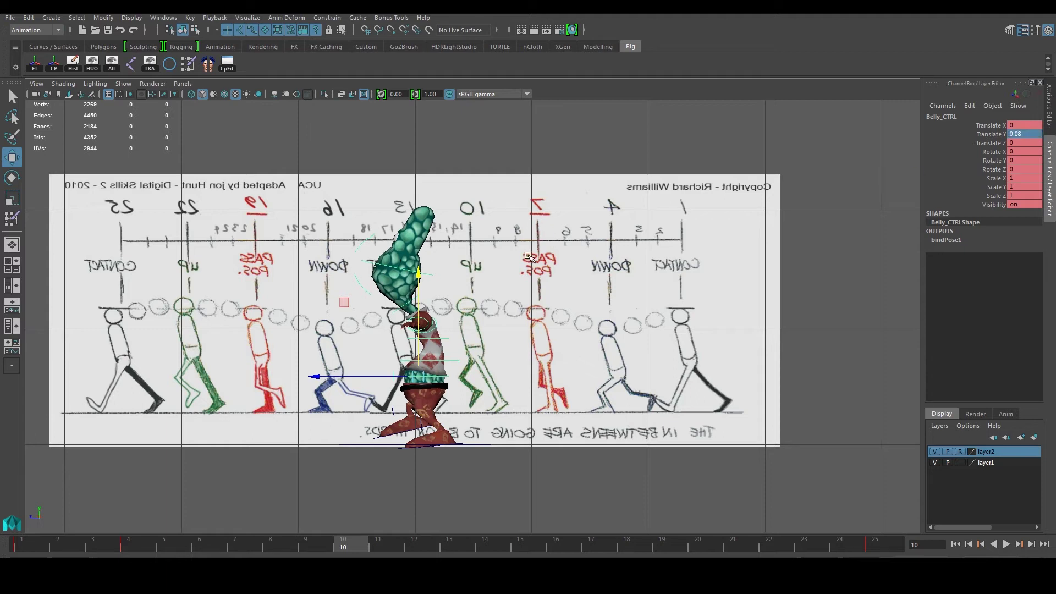
key(s)
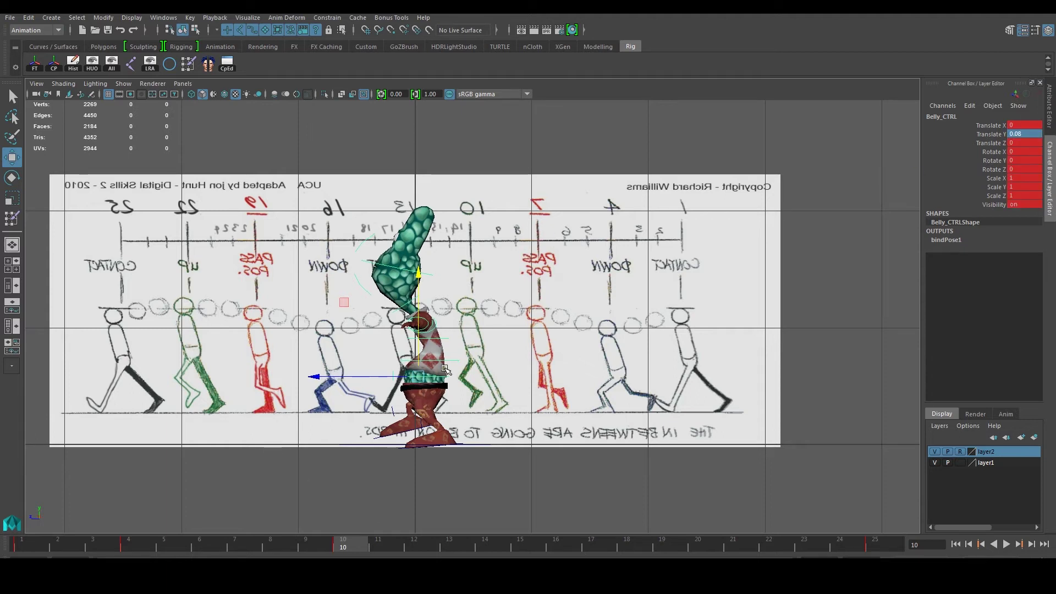
Key the belly control's down pose at frame 16, and set and key its Translate Y at 0.08 on frame 22.
drag(419, 543, 556, 547)
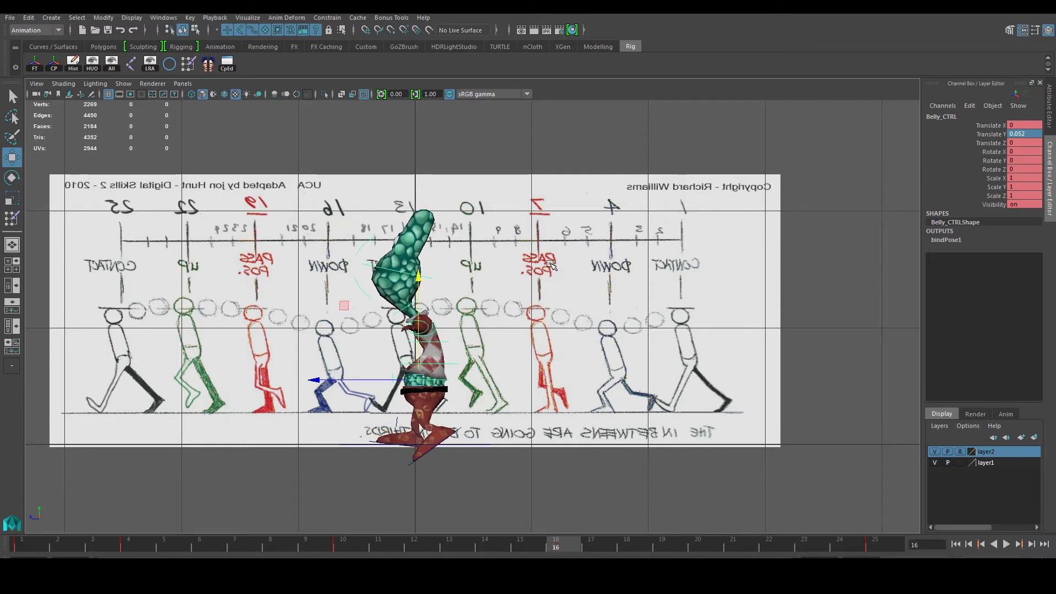
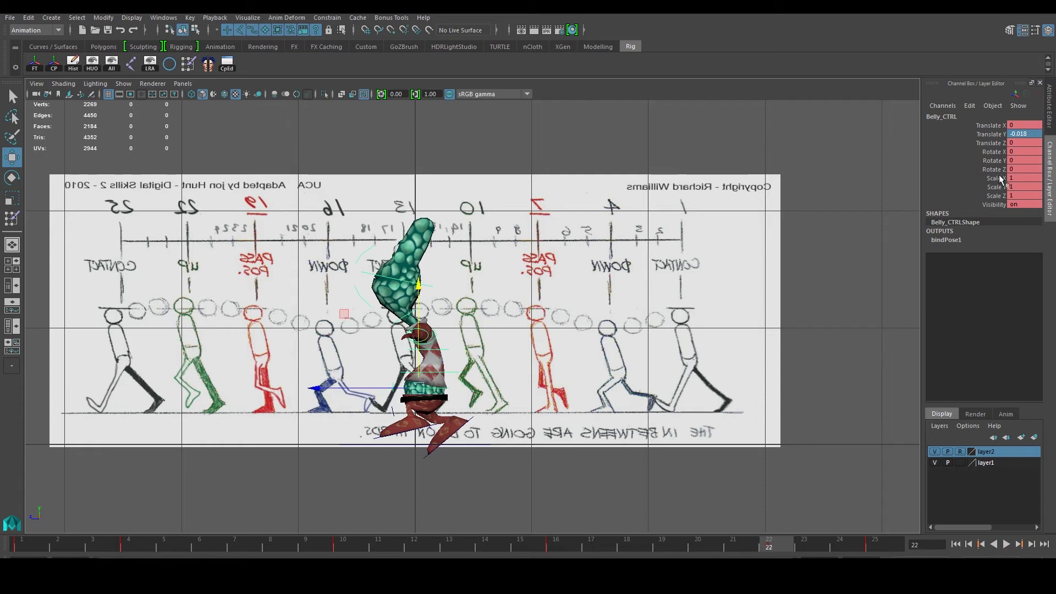
text(0.)
key(Return)
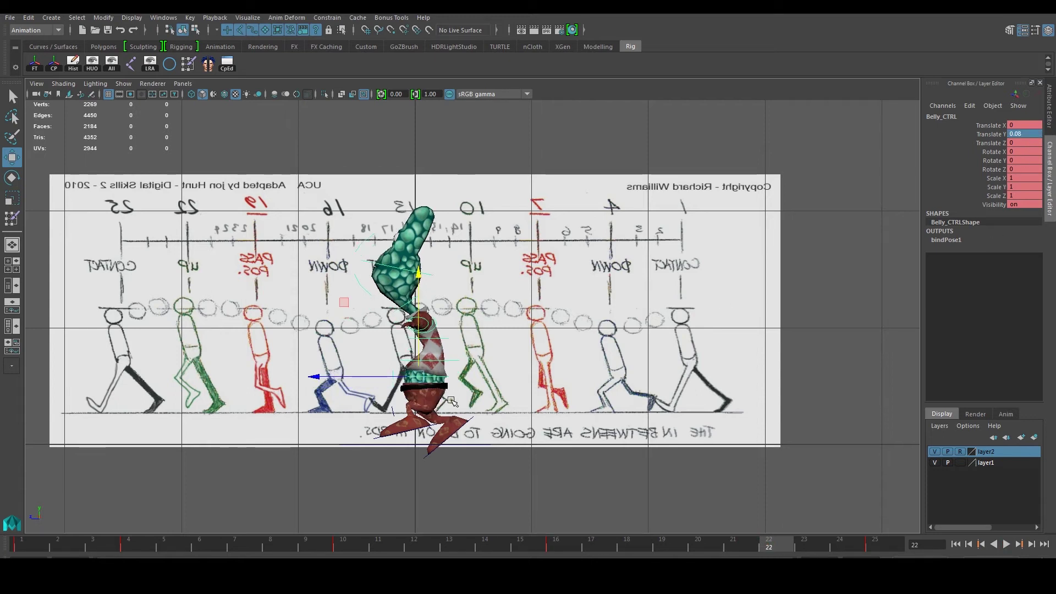
key(s)
Return to frame 1 and play the walk in the perspective view to check the body's up-and-down motion from different angles.
click(24, 547)
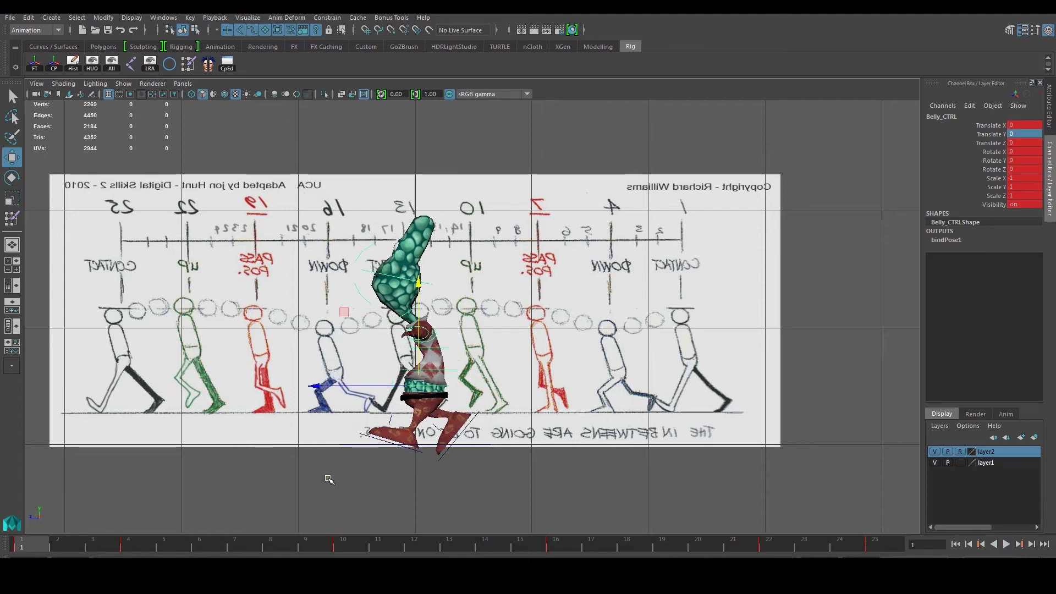
key(space)
key(space)
click(774, 291)
alt+right_drag(773, 292, 692, 305)
alt+drag(693, 306, 806, 379)
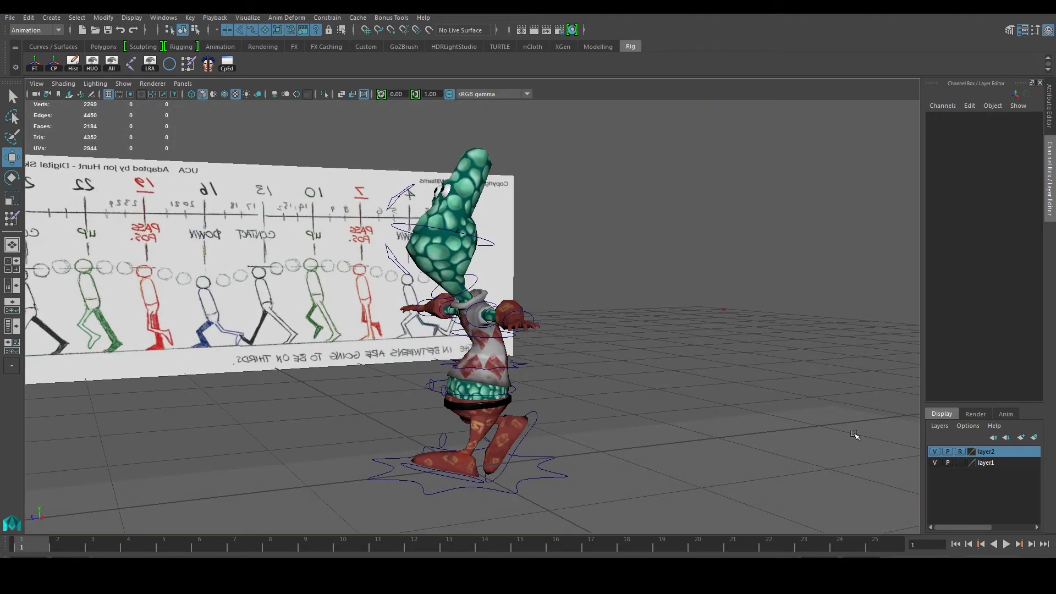
click(1008, 542)
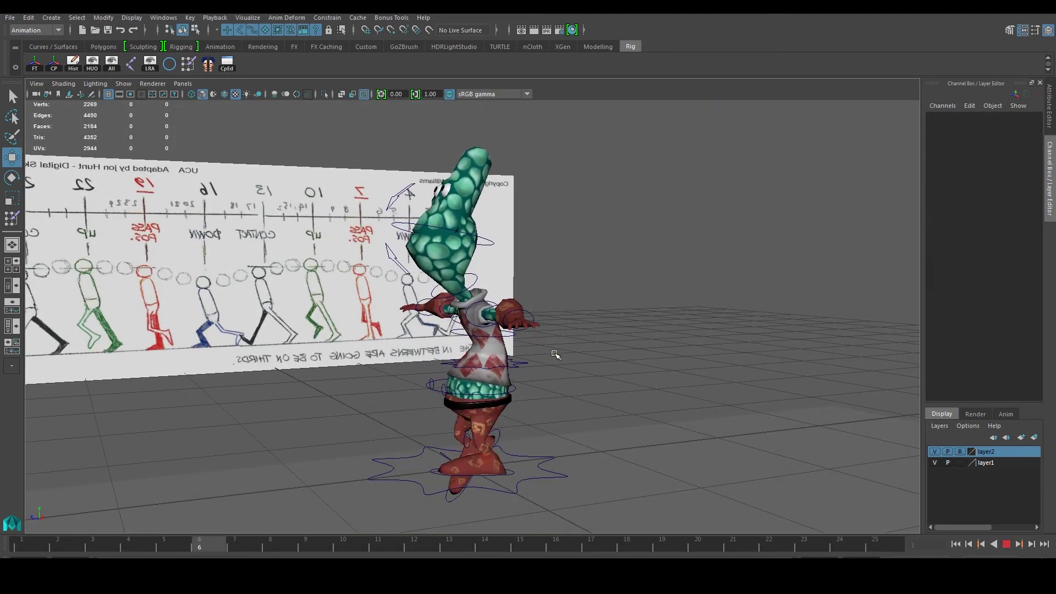
alt+drag(535, 372, 476, 387)
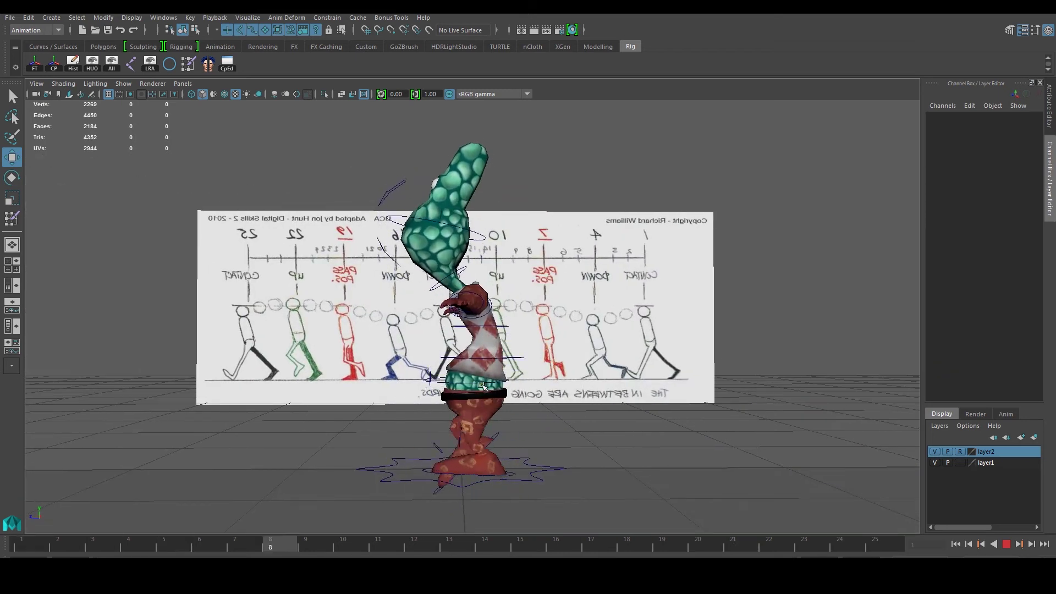
click(1007, 543)
Reselect the belly control and play the walk in the side view, checking its height around frame 7.
alt+drag(609, 483, 549, 448)
click(520, 381)
mouse_move(532, 379)
alt+mouse_down()
mouse_move(547, 376)
mouse_move(514, 385)
alt+mouse_up()
key(space)
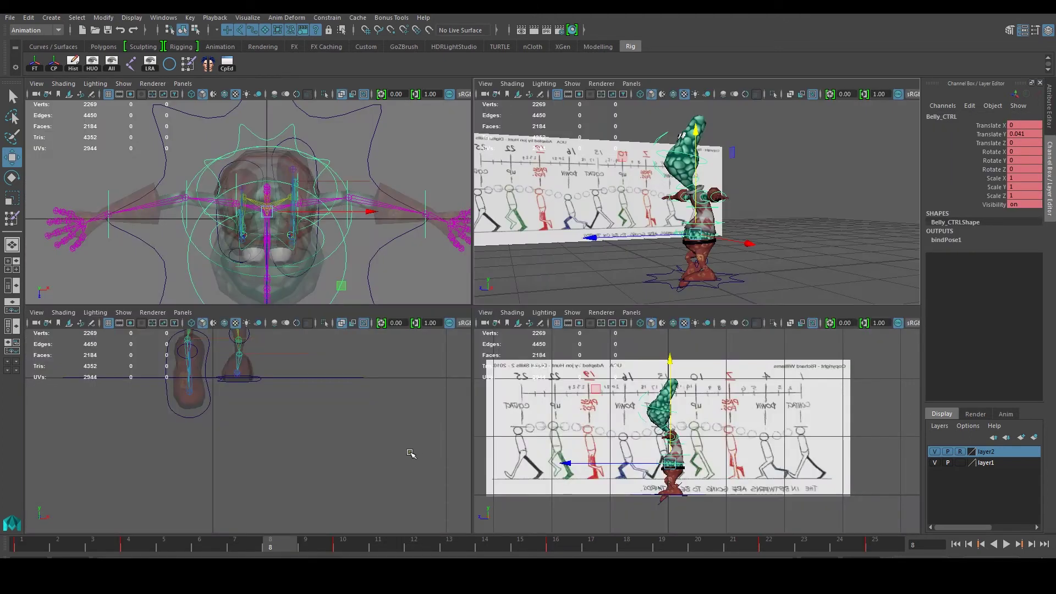
key(space)
key(alt+shift+v)
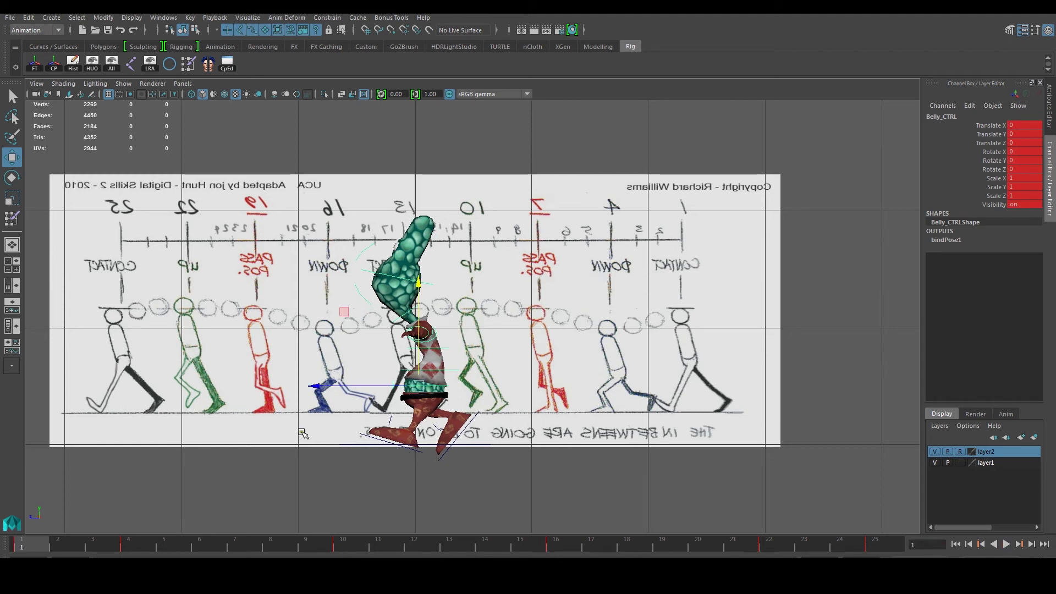
key(alt+v)
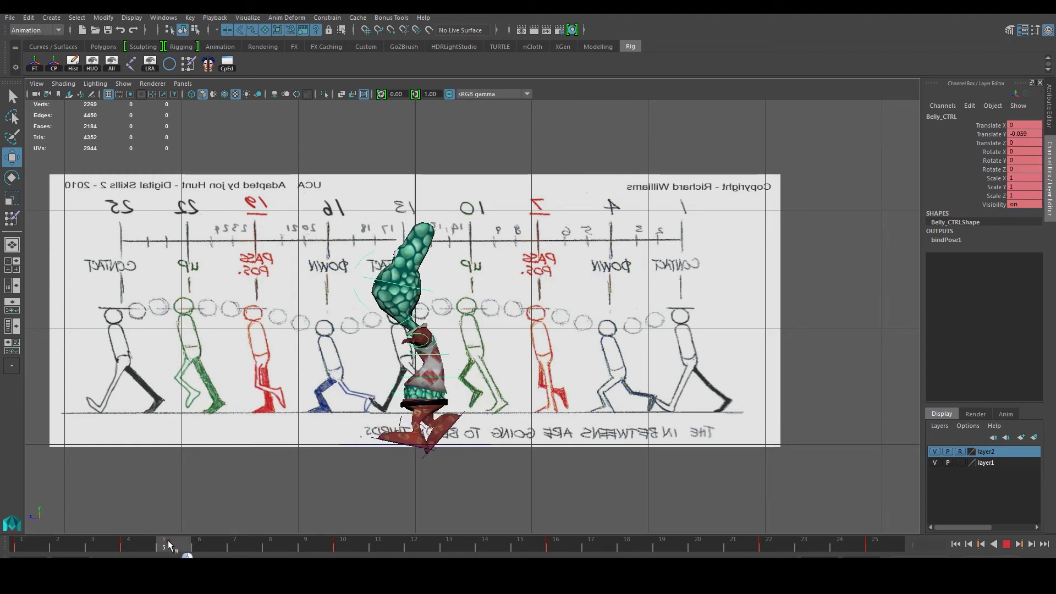
click(233, 545)
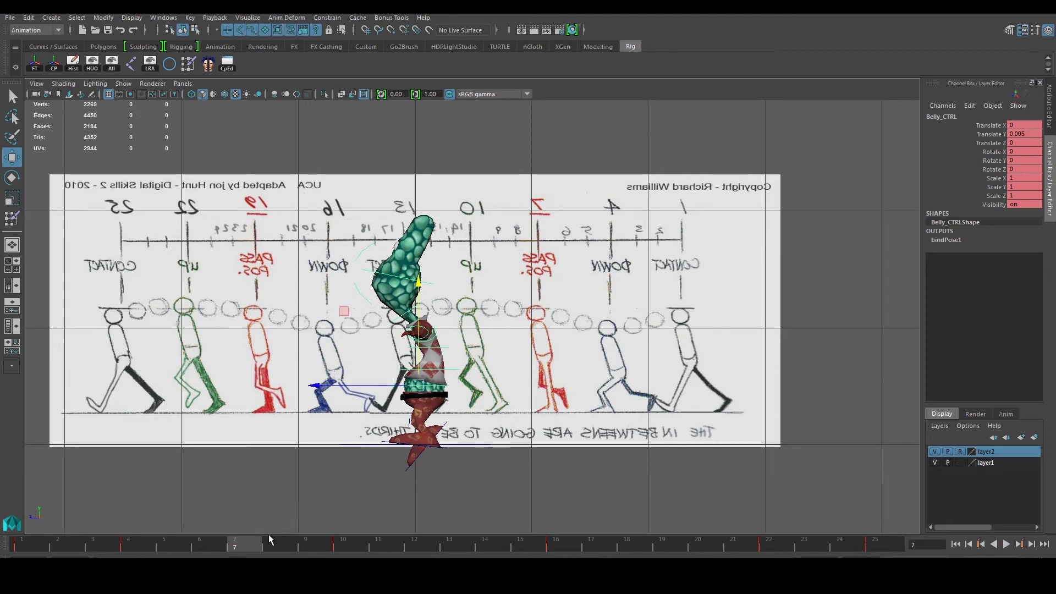
key(alt+v)
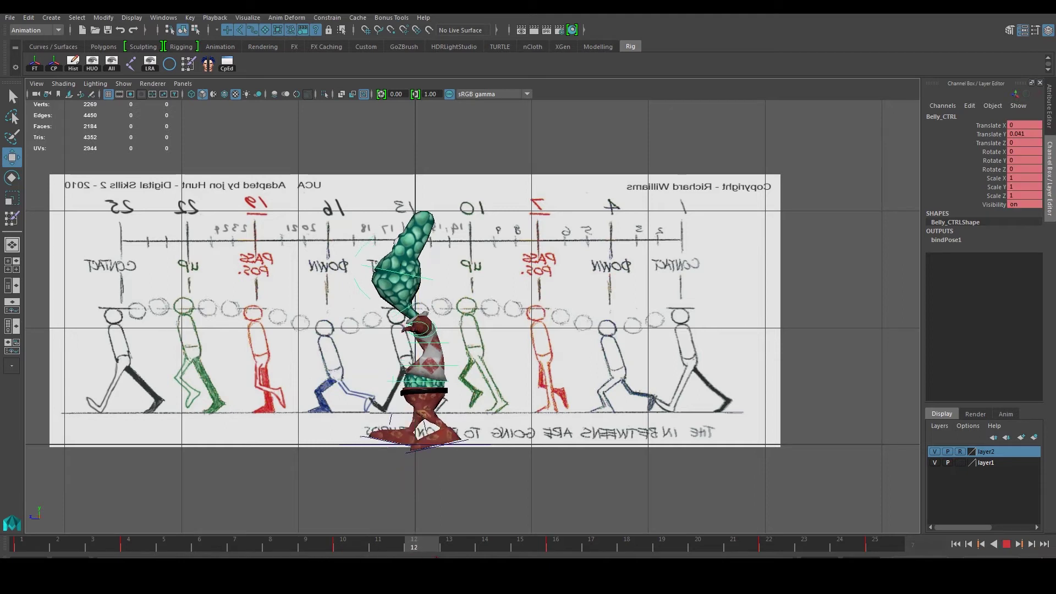
At frame 13, set the belly control's Translate Y to 0 for the contact pose and key it.
mouse_move(647, 549)
mouse_down()
mouse_move(665, 546)
mouse_move(450, 553)
mouse_up()
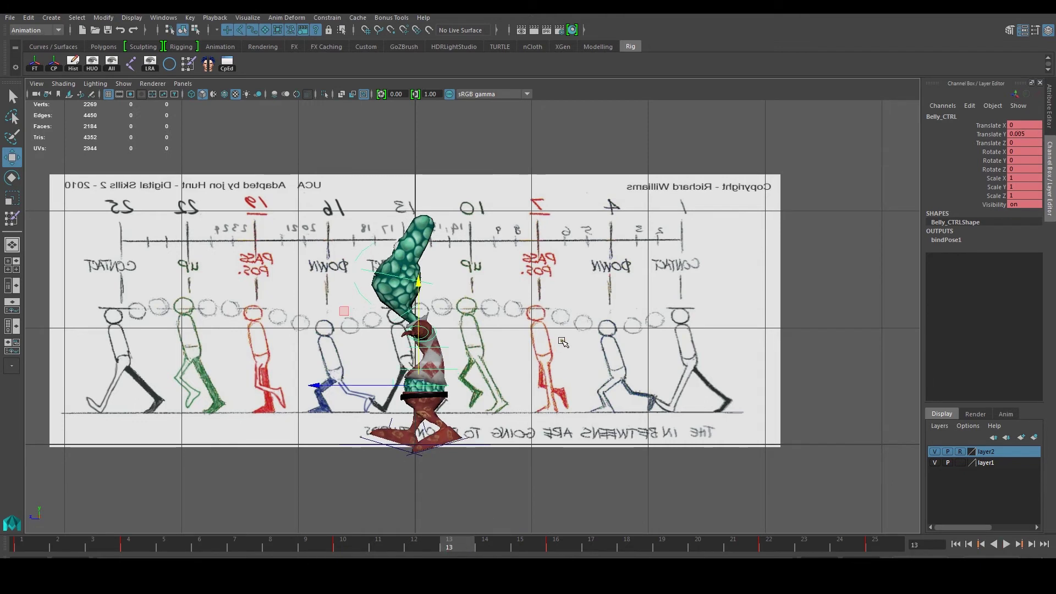
double_click(1026, 135)
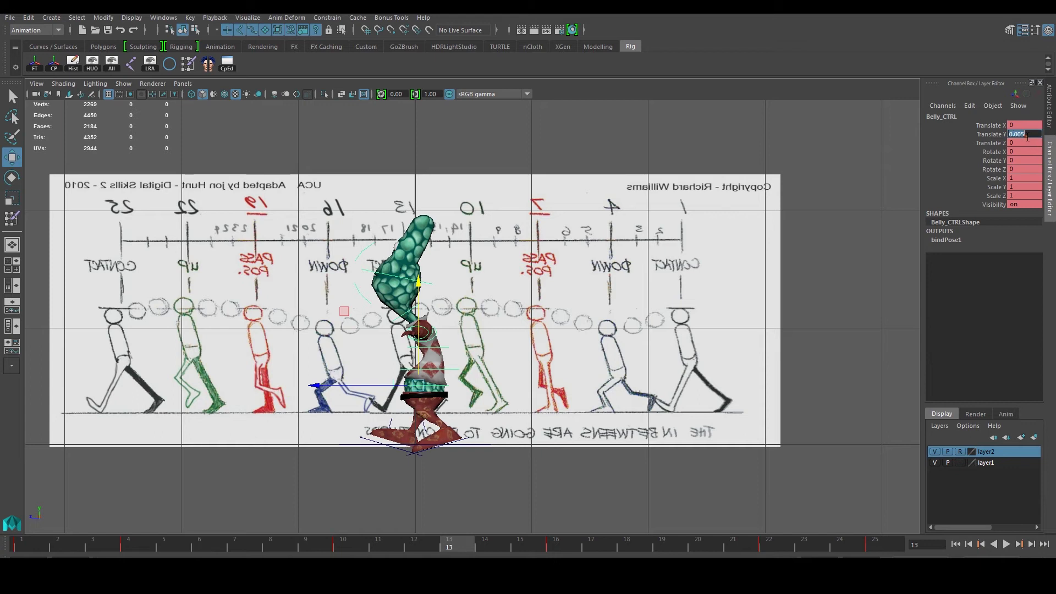
text(0)
key(Return)
key(s)
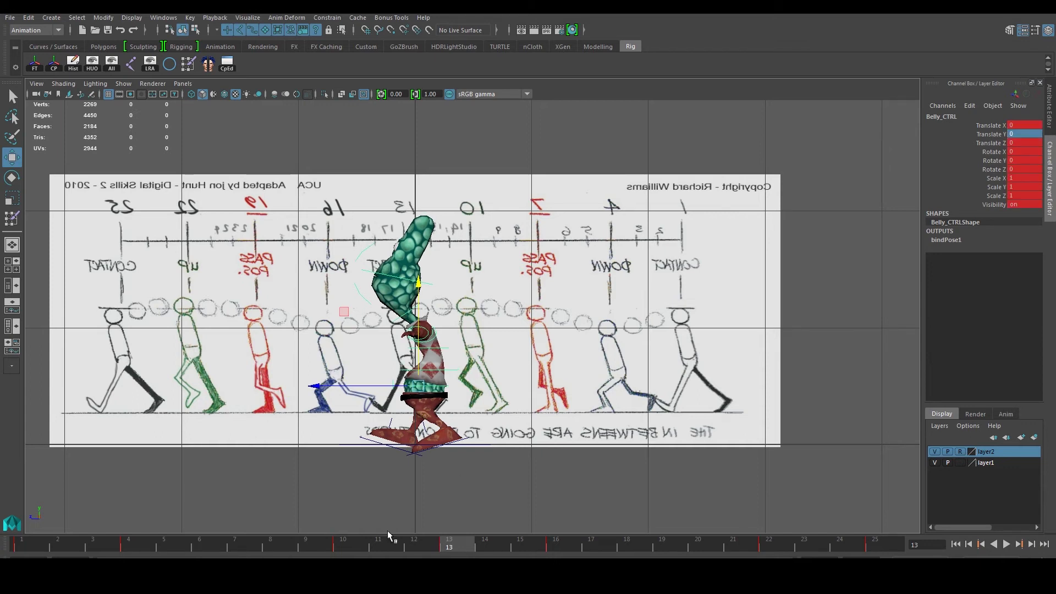
Return to frame 1 and play the walk in the perspective view, examining the body motion from the side and front.
drag(369, 553, 22, 549)
key(space)
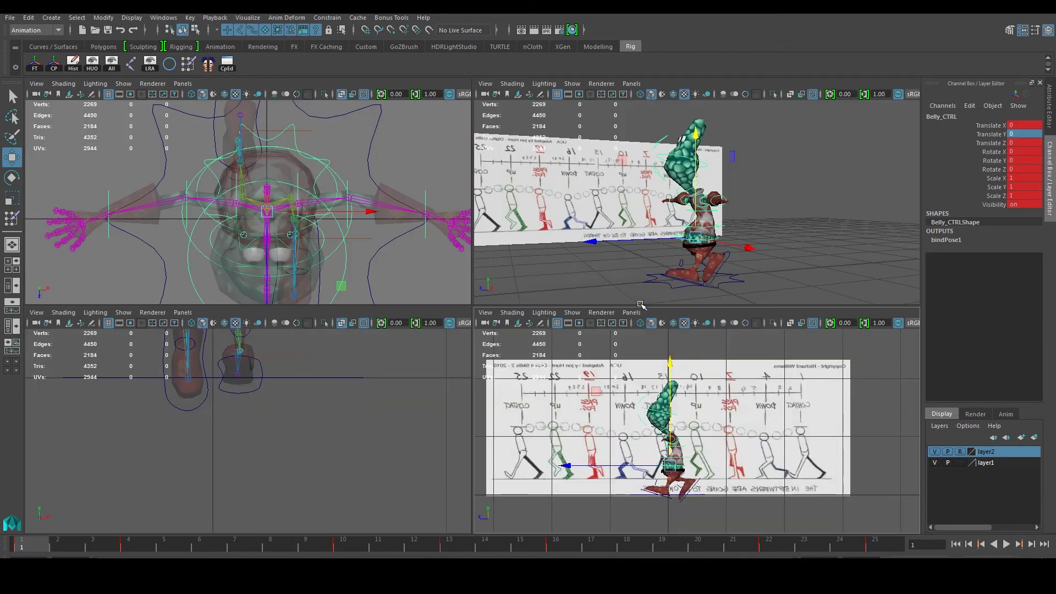
key(space)
click(722, 290)
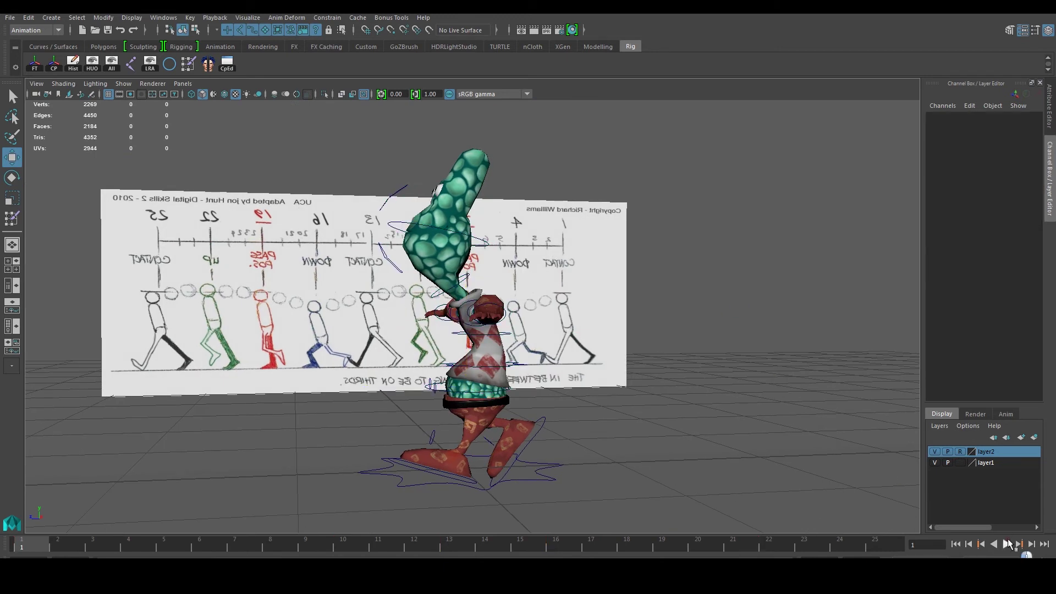
click(1007, 543)
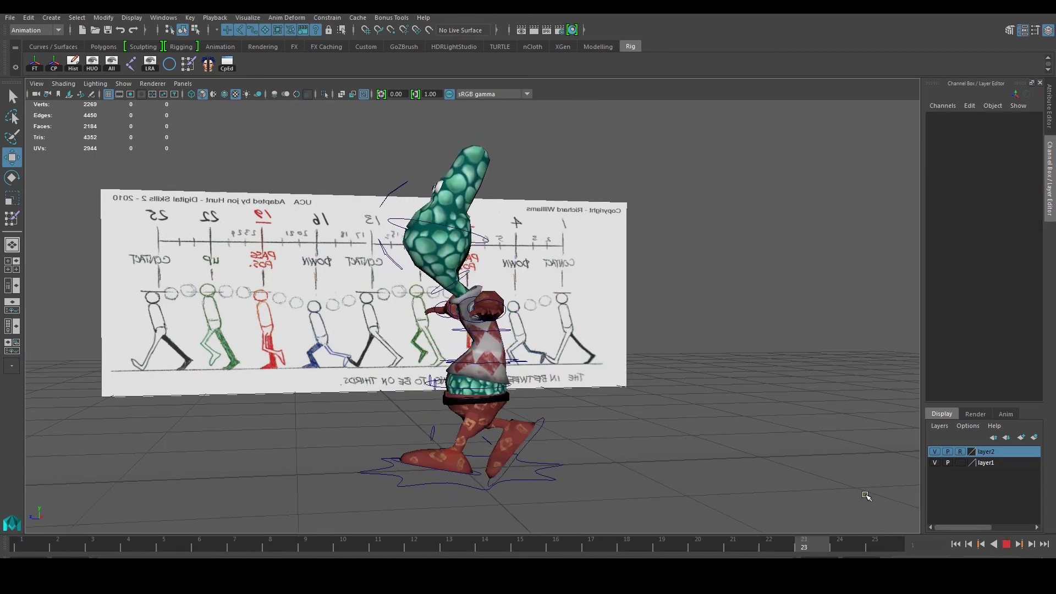
alt+drag(865, 493, 705, 429)
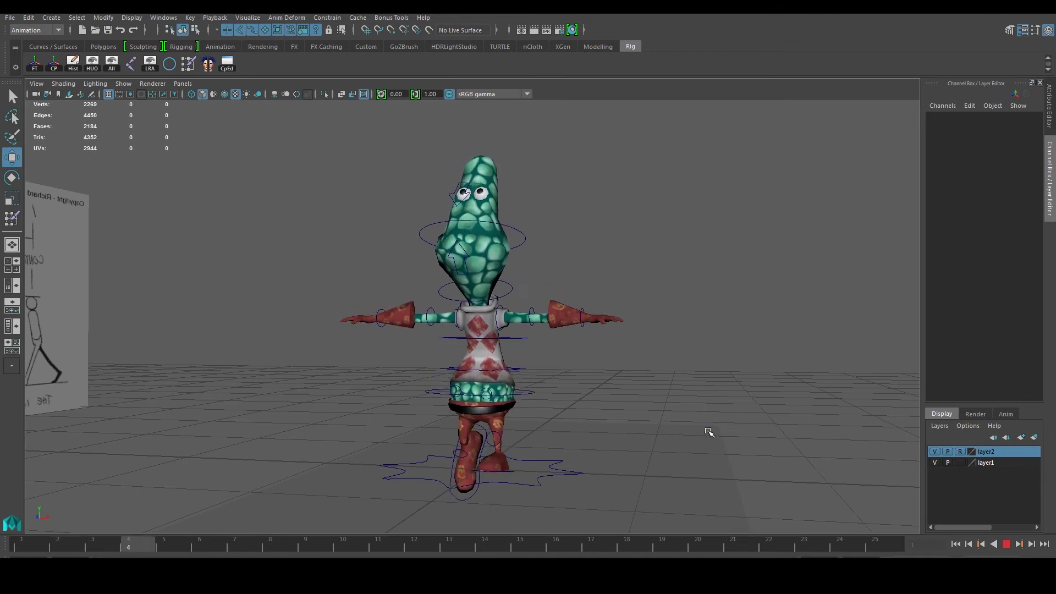
key(Escape)
alt+drag(715, 385, 538, 403)
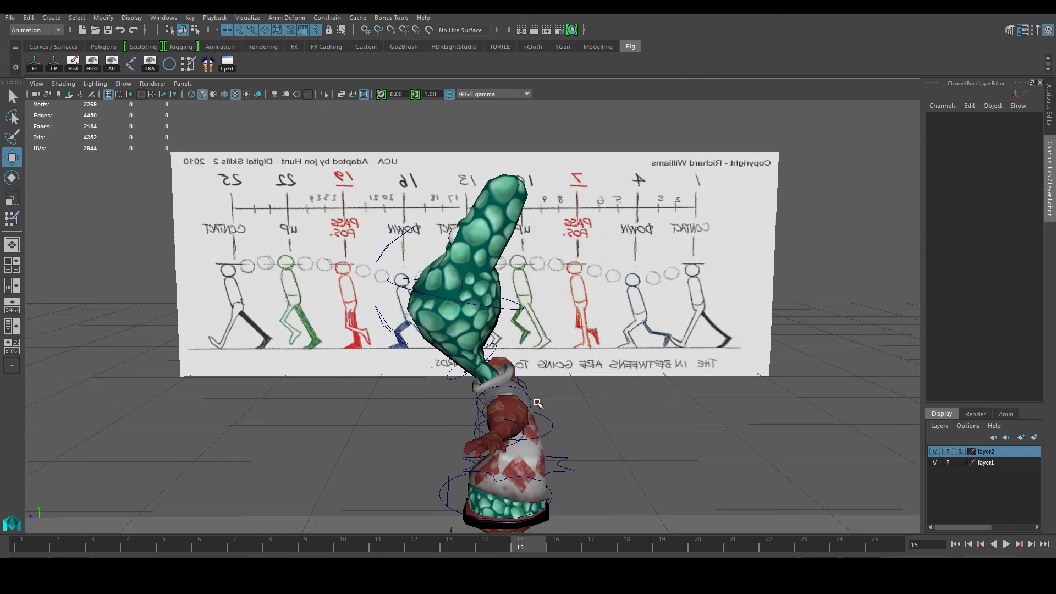
Select the right shoulder control at frame 1 and rotate the arm down to about -57 in Rotate Z.
click(525, 395)
click(647, 394)
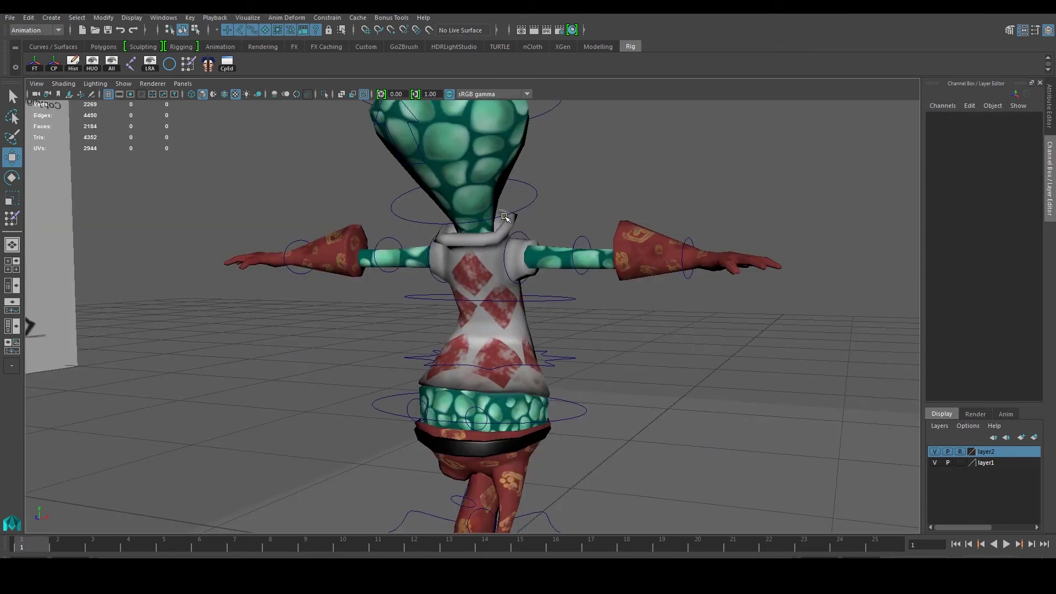
click(521, 231)
alt+middle_drag(547, 219, 549, 275)
key(e)
scroll(547, 271, down, 4)
alt+drag(621, 266, 700, 297)
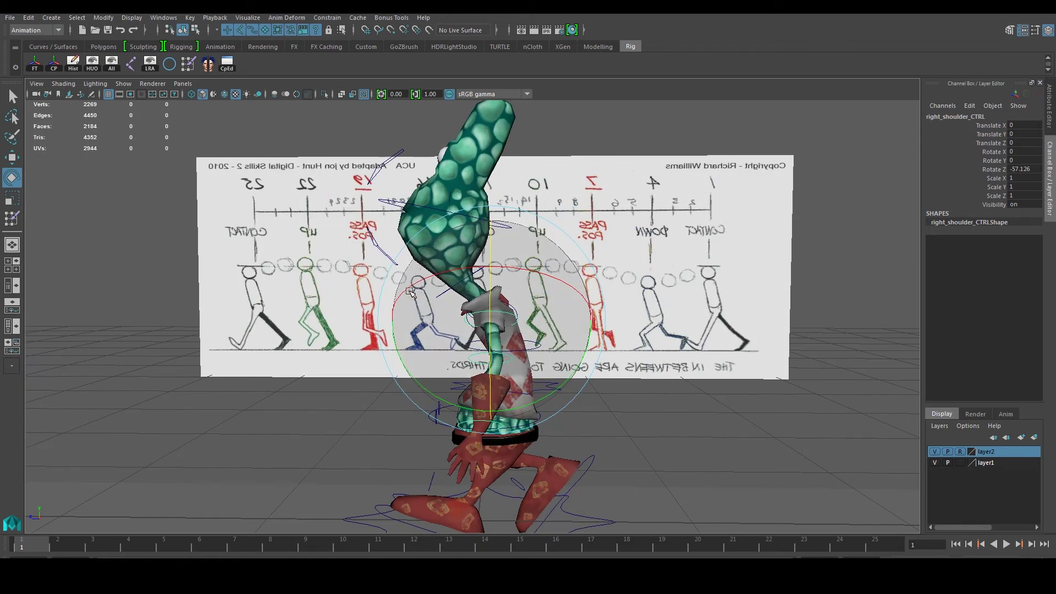
Lower the right arm further to about -79.4 in Rotate Z and swing it backward to about 36 in Rotate Y.
drag(506, 308, 527, 311)
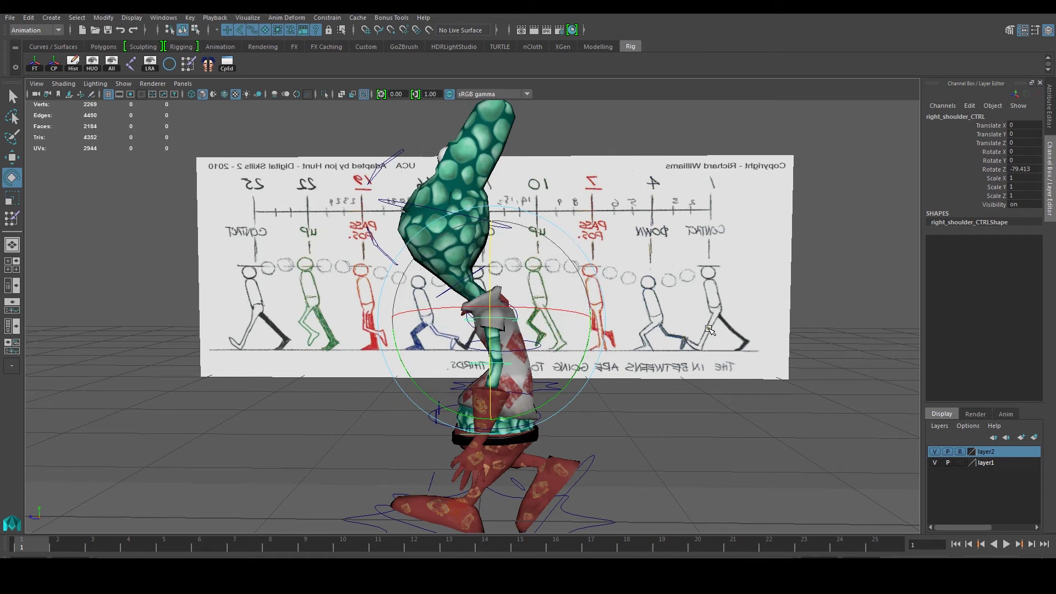
alt+drag(598, 329, 635, 298)
alt+drag(635, 299, 435, 420)
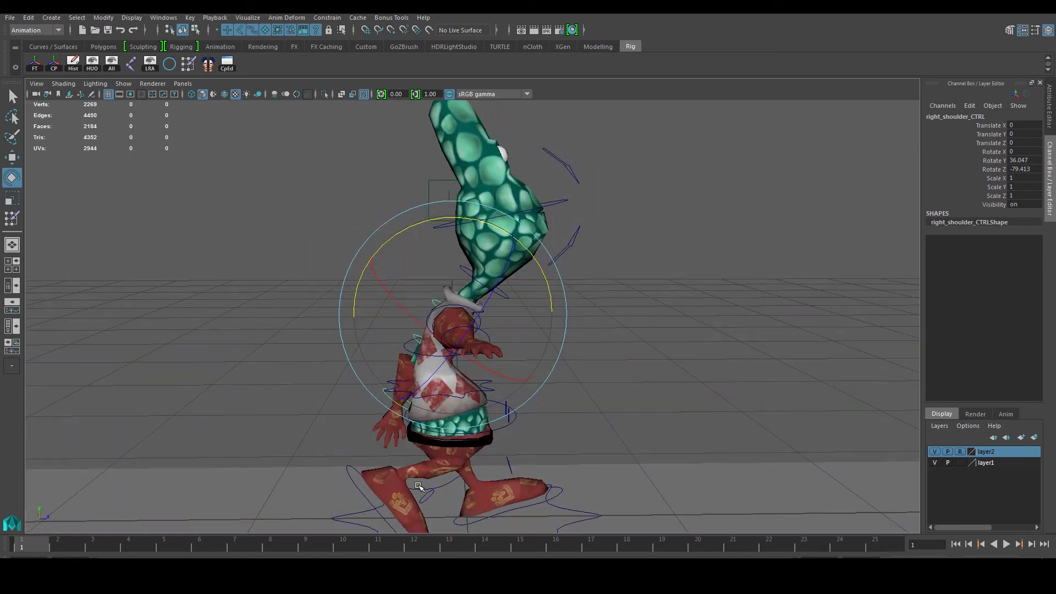
Reset the right shoulder control's Rotate X, Y and Z to 0.
alt+drag(473, 397, 622, 312)
drag(572, 263, 562, 258)
drag(1023, 152, 1051, 183)
text(0)
key(Return)
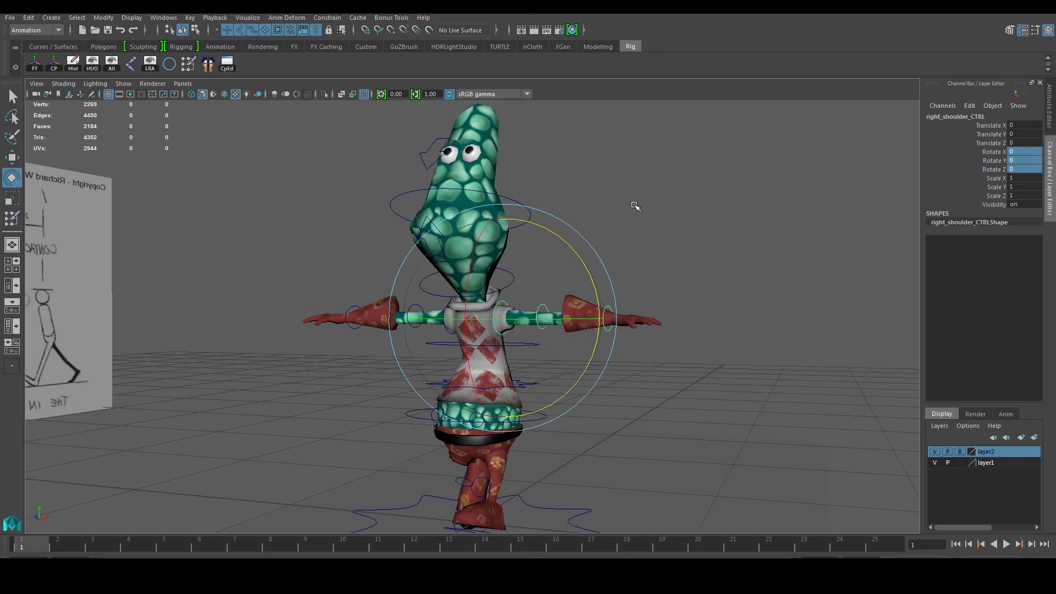
Rotate the right arm down from the front view and set the shoulder control's Rotate Z to -60.
scroll(634, 205, up, 3)
alt+drag(575, 255, 623, 262)
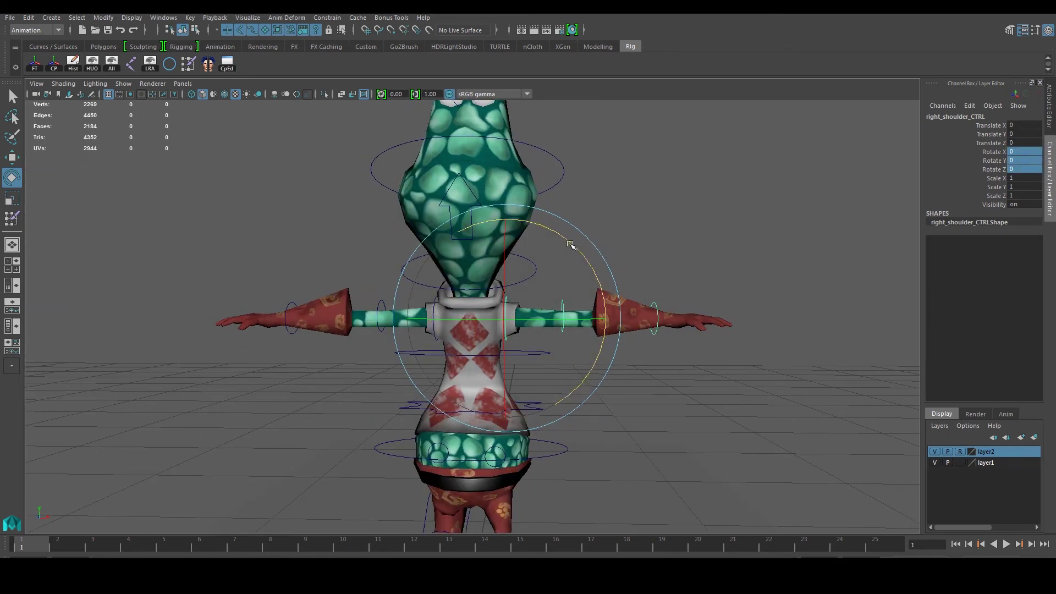
click(642, 221)
click(507, 298)
scroll(523, 297, up, 2)
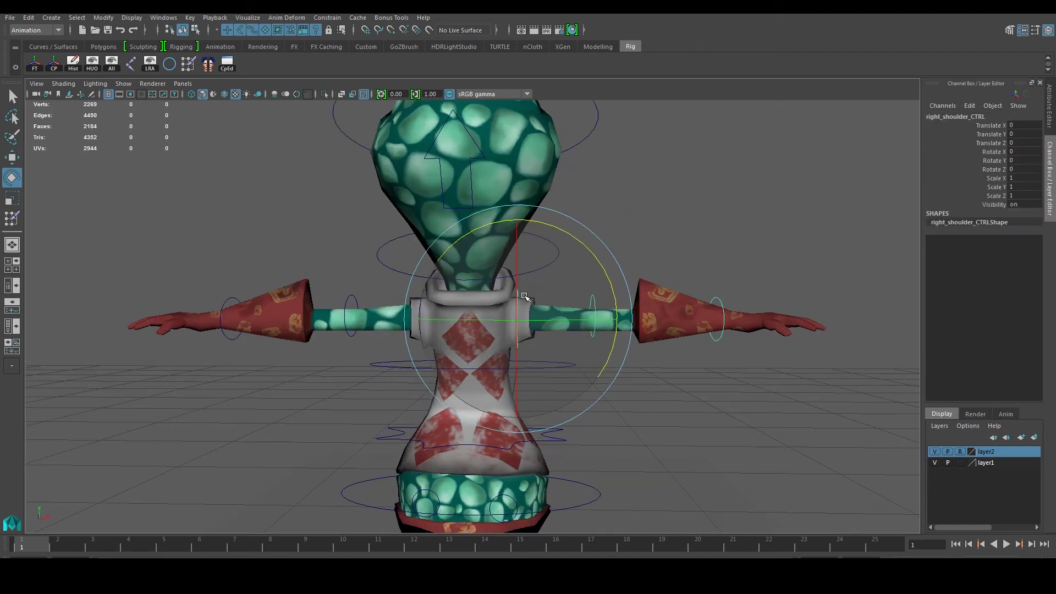
drag(568, 235, 611, 307)
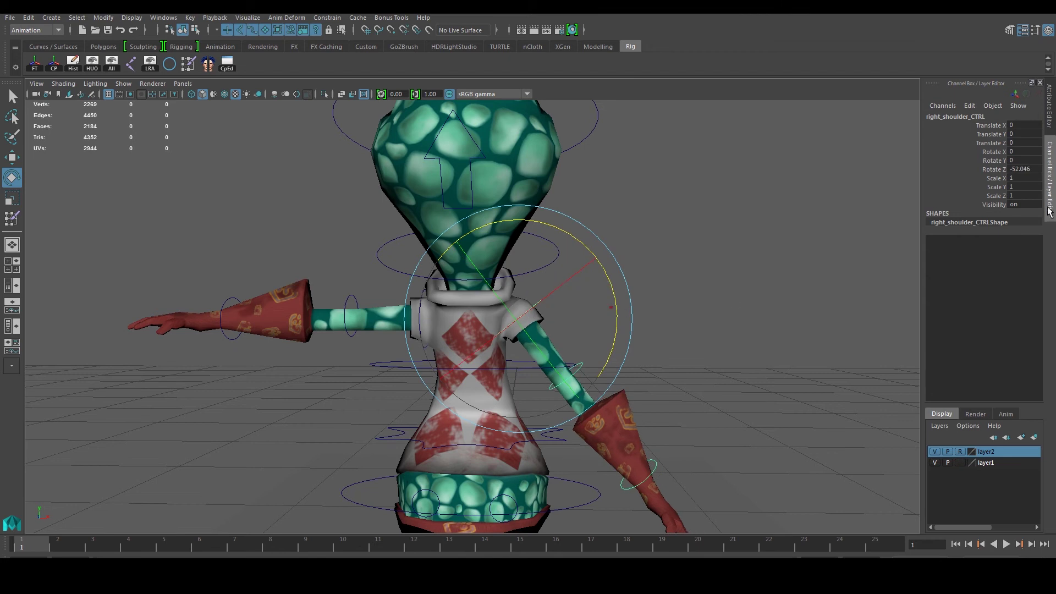
double_click(1024, 169)
text(-60)
key(Return)
Swing the right arm backward by setting the right shoulder control's Rotate Y to 42.
alt+drag(753, 251, 566, 252)
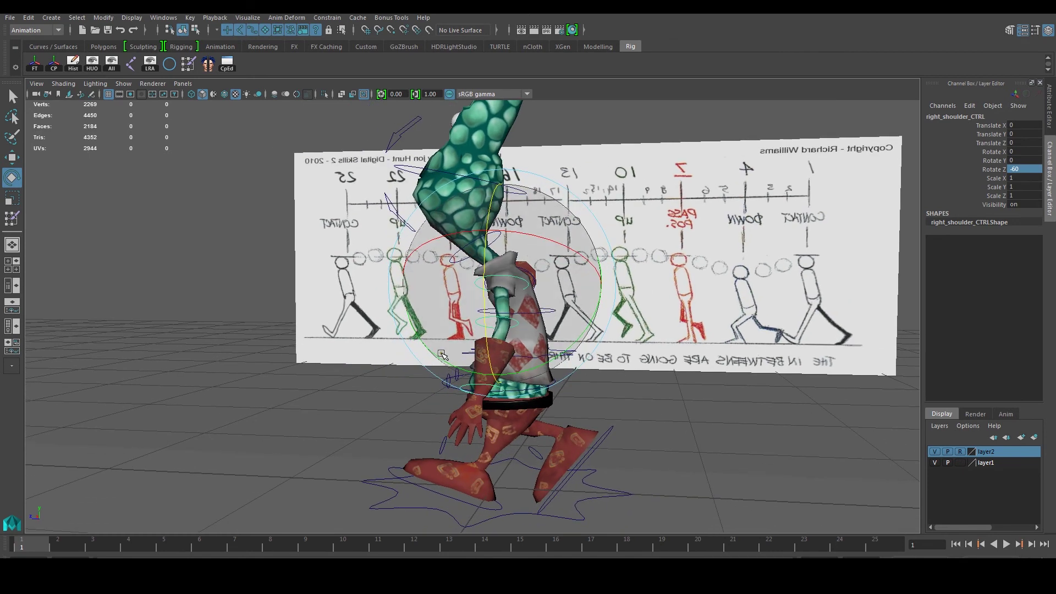
alt+drag(436, 356, 503, 392)
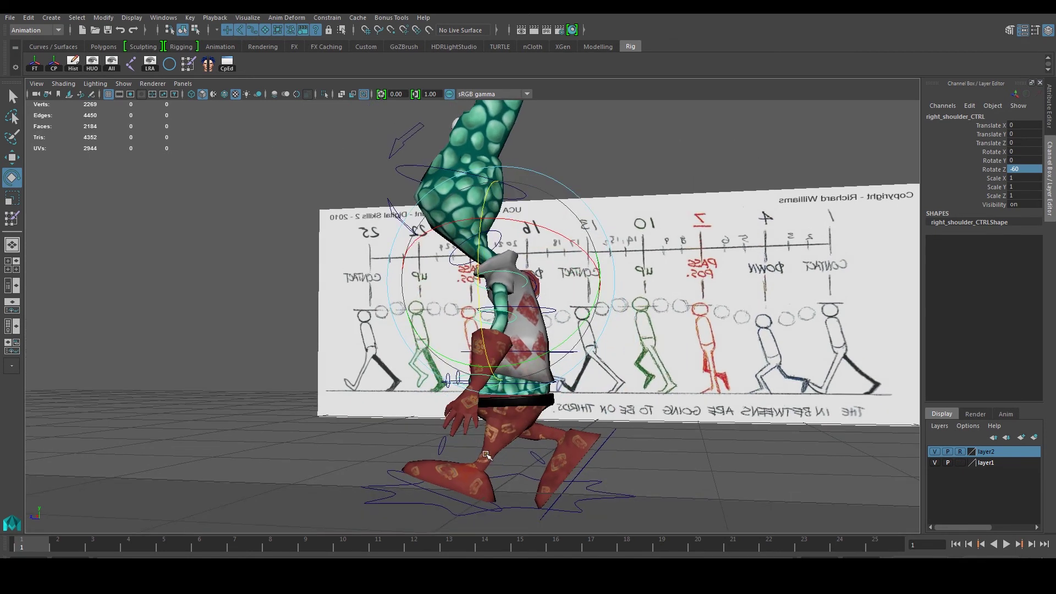
drag(430, 348, 414, 376)
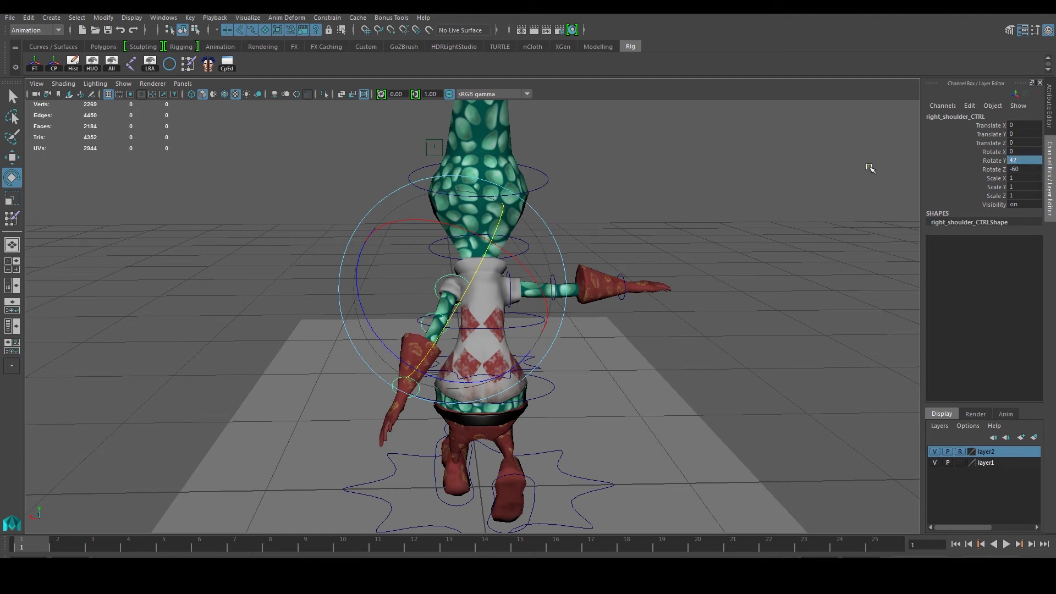
scroll(355, 263, up, 2)
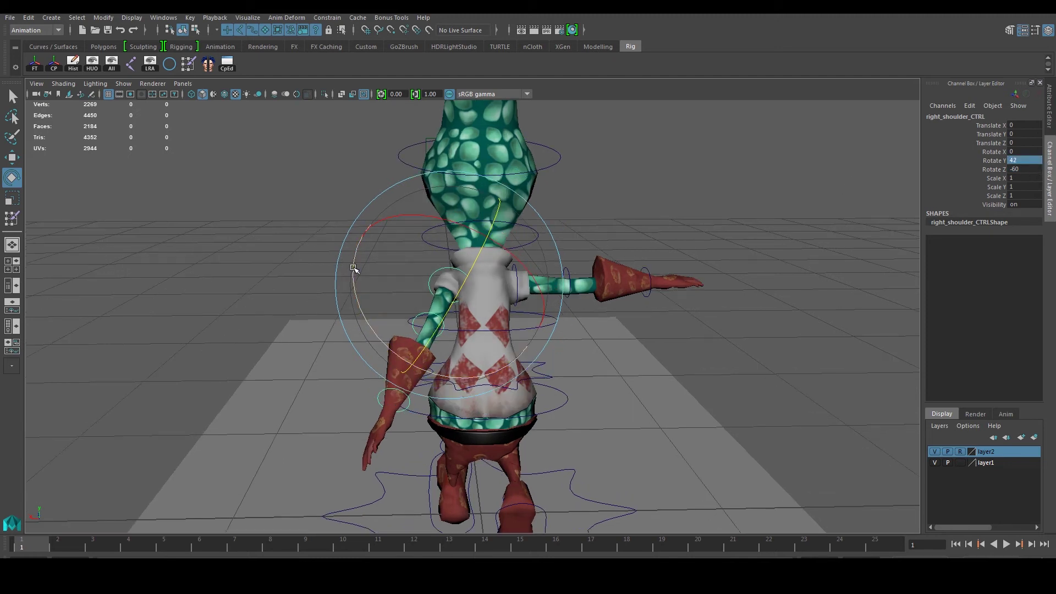
drag(353, 267, 355, 273)
key(ctrl+z)
click(652, 324)
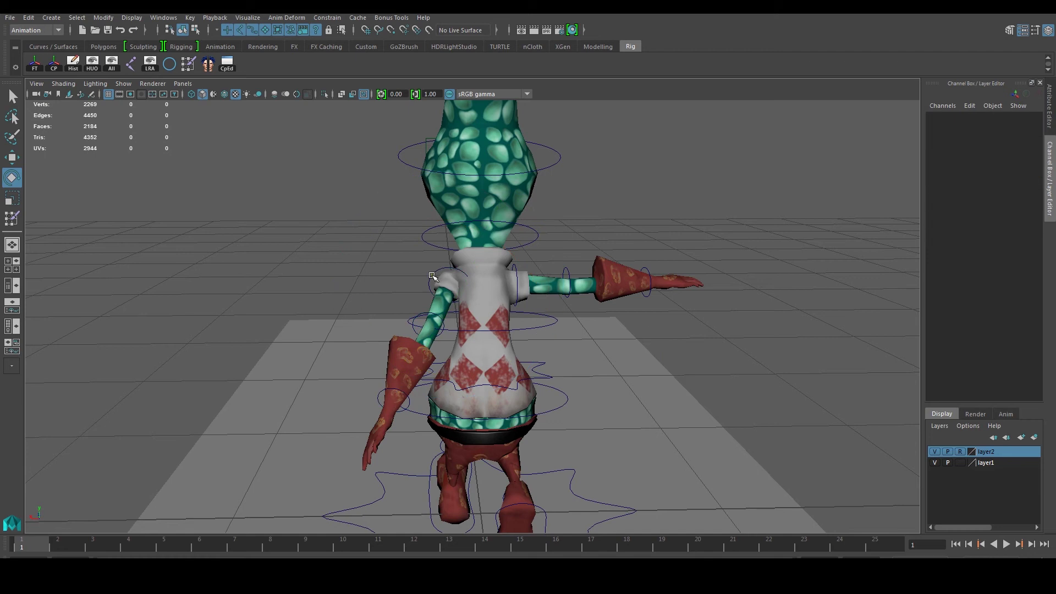
Refine the right shoulder control's rotation to X -3, Y 36.6 and Z -65, and key it at frame 1.
click(432, 276)
alt+drag(431, 276, 638, 208)
drag(568, 255, 566, 208)
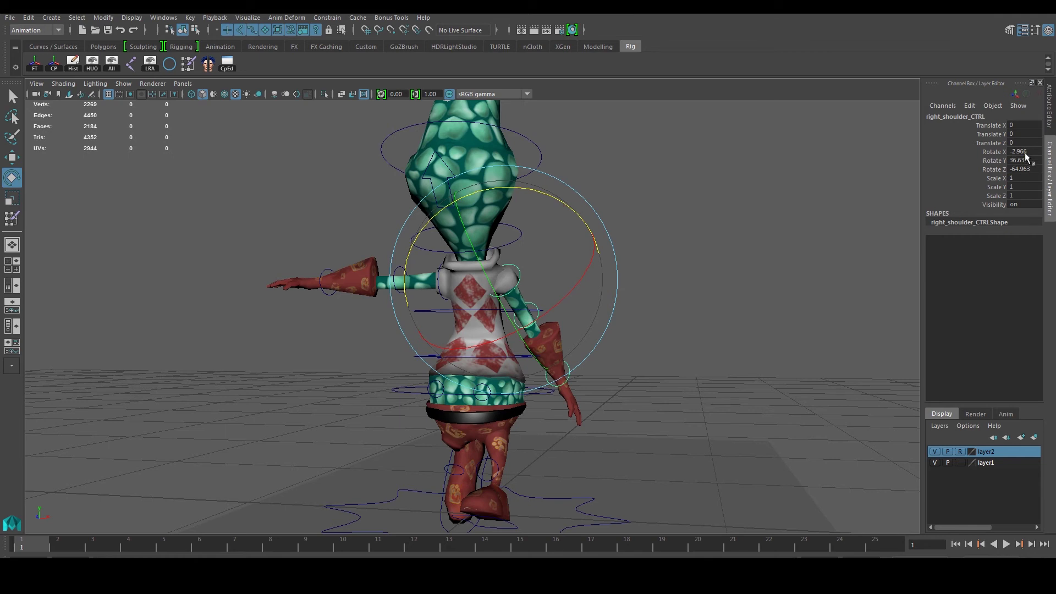
text(-3)
key(Return)
key(Tab)
key(Tab)
key(Return)
click(705, 267)
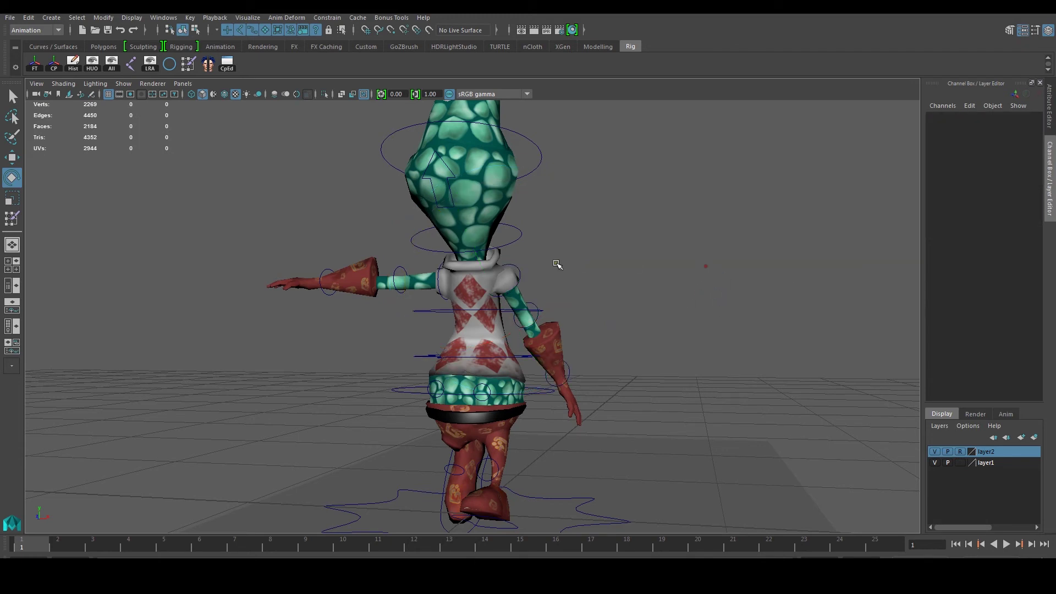
click(520, 266)
alt+drag(520, 266, 530, 286)
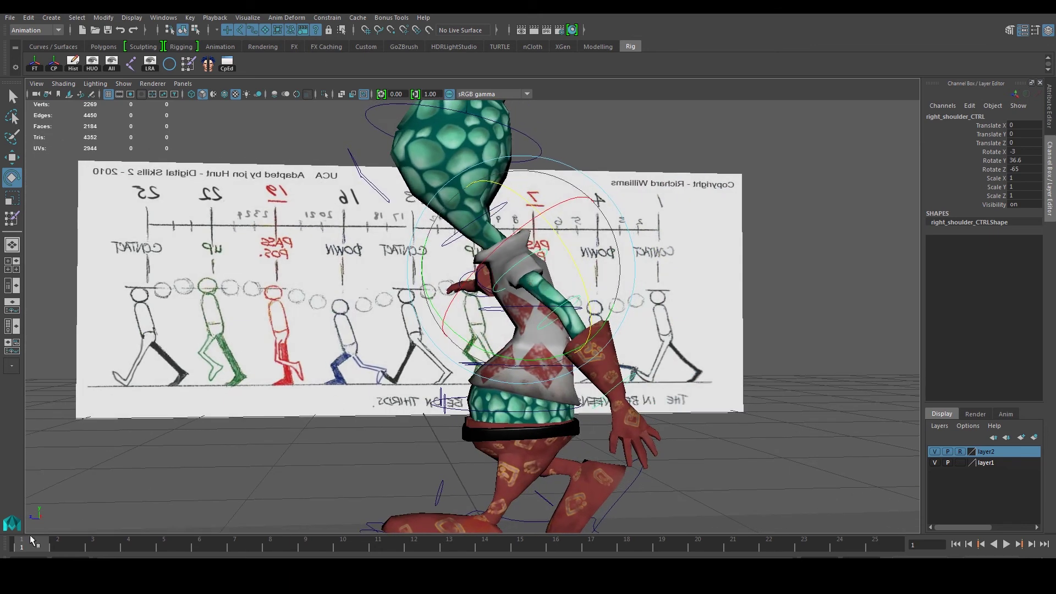
key(s)
In the side view, set the right elbow control's Rotate Y to -10 and key it at frame 1.
alt+middle_drag(455, 376, 400, 388)
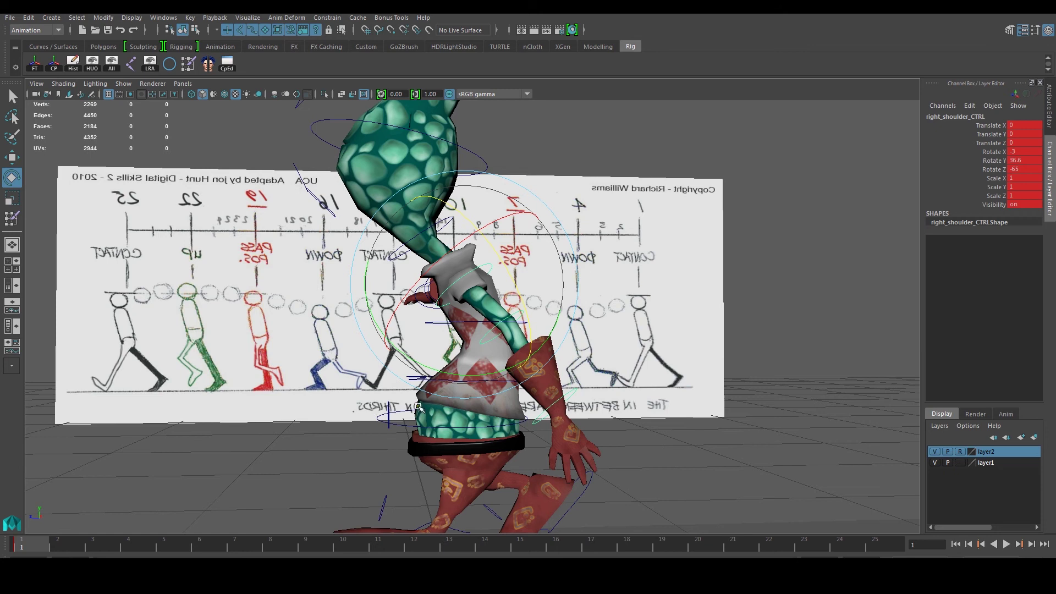
key(space)
key(space)
alt+middle_drag(504, 378, 481, 373)
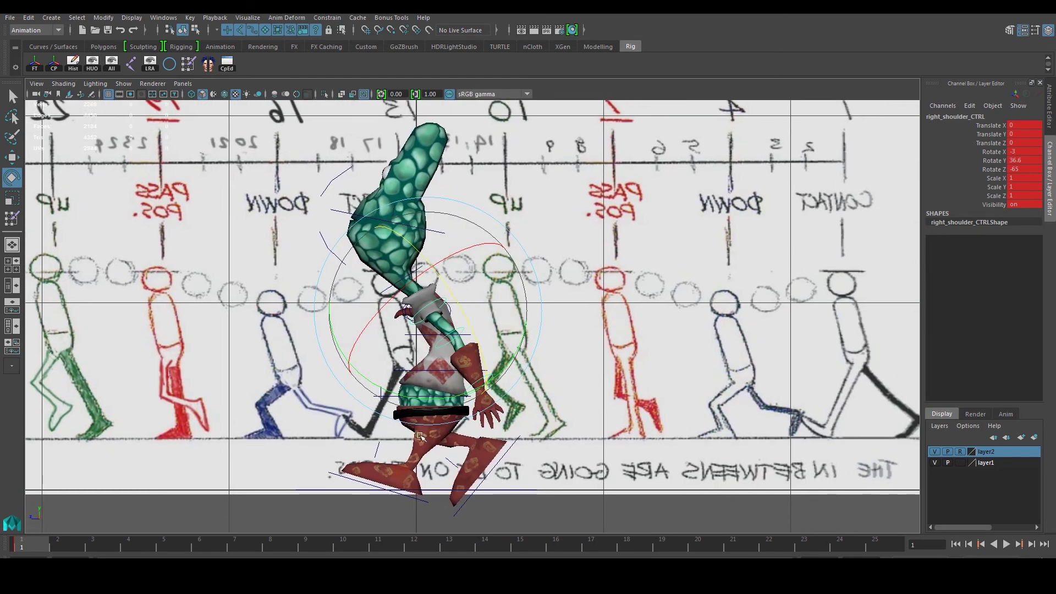
scroll(486, 372, up, 2)
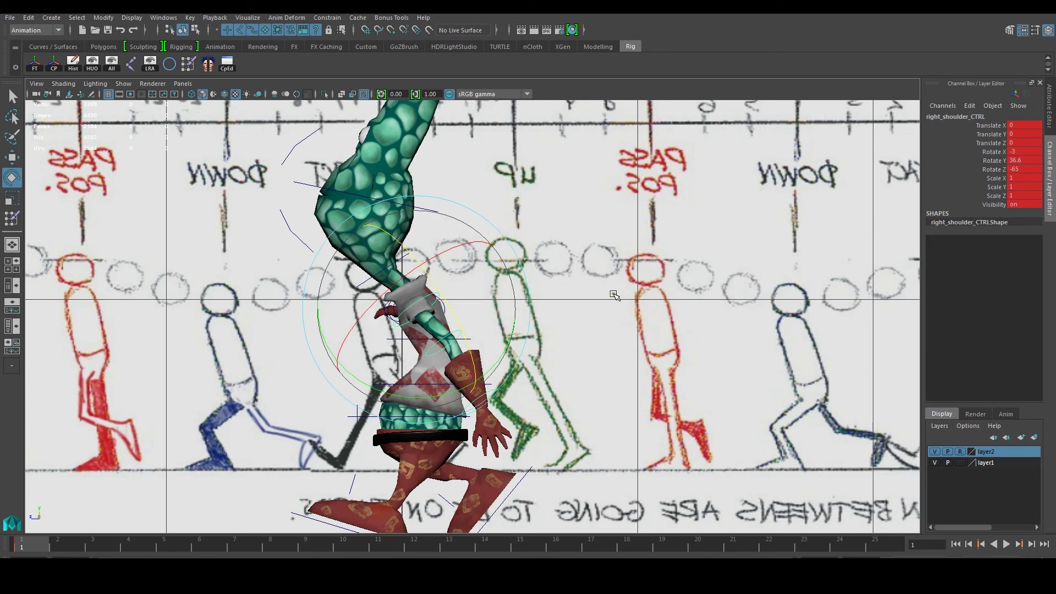
click(501, 319)
click(459, 334)
drag(530, 397, 512, 400)
double_click(1021, 160)
text(-10)
key(Return)
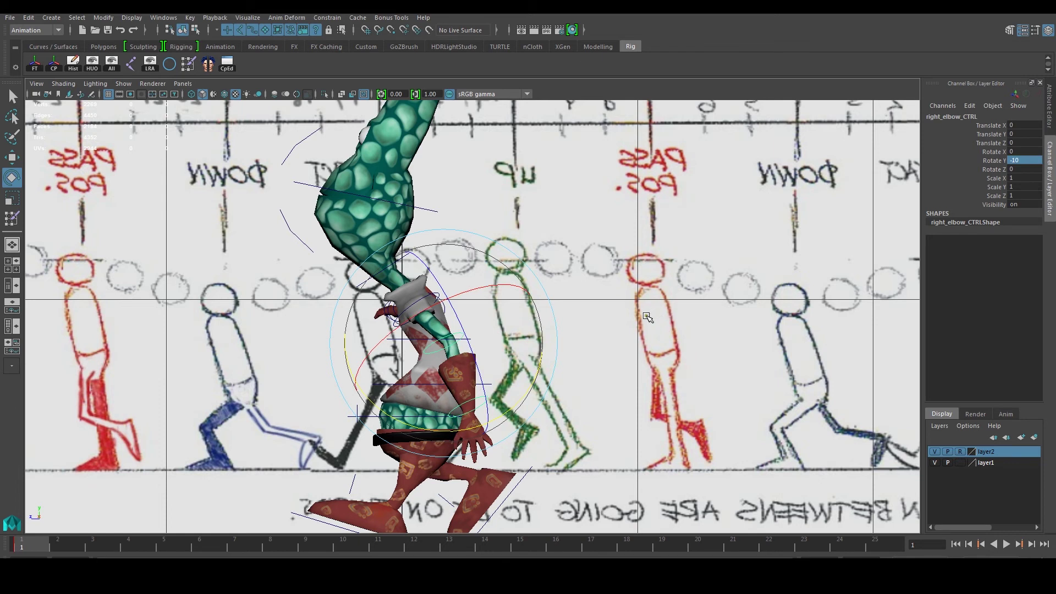
key(s)
Bend the right hand backward by setting the right wrist control's Rotate Y to 55, and key it at frame 1.
key(space)
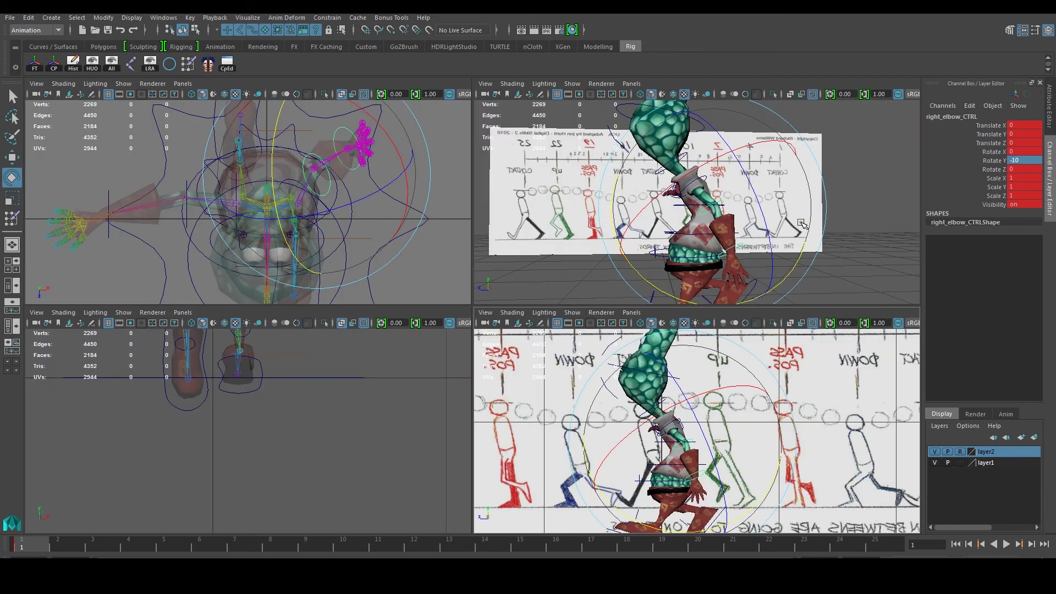
key(space)
scroll(616, 366, up, 2)
click(628, 382)
alt+middle_drag(569, 410, 582, 319)
scroll(561, 327, up, 3)
click(516, 334)
scroll(506, 332, up, 1)
drag(400, 397, 493, 420)
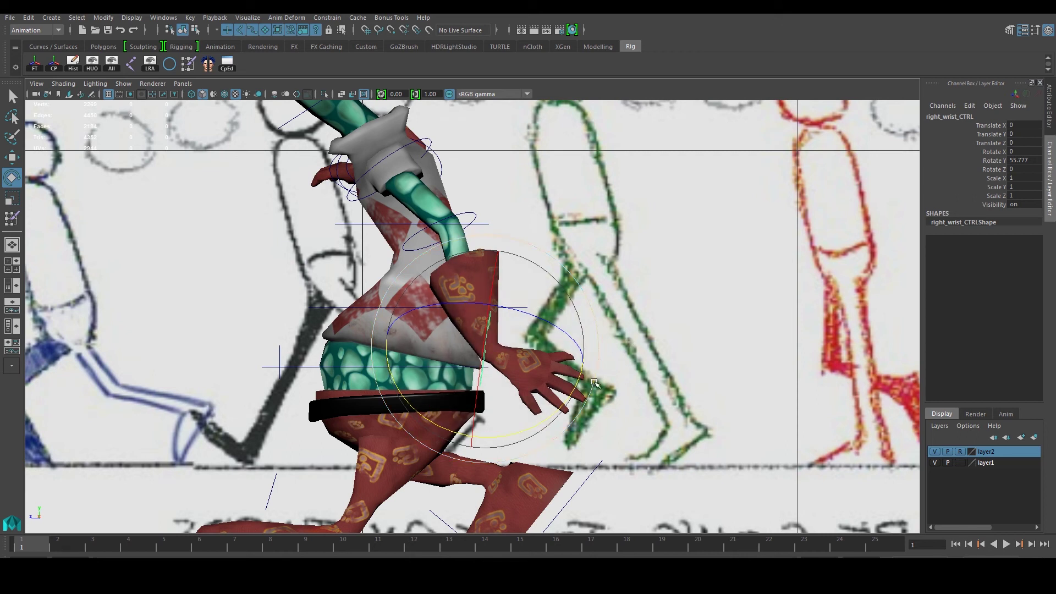
click(1017, 160)
text(55)
key(Return)
key(s)
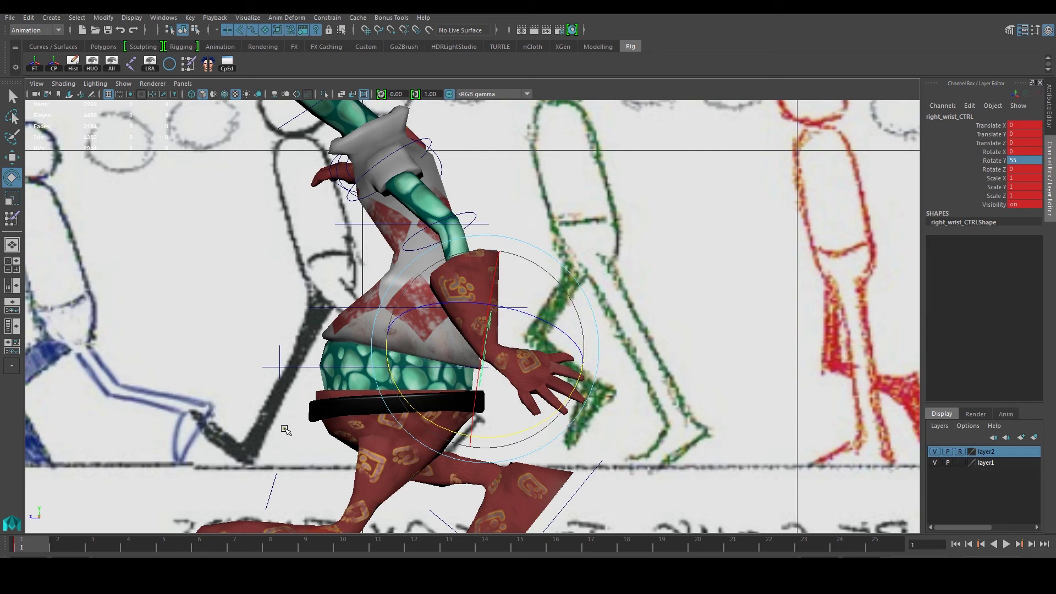
Scrub and play the opening frames from the side, examining the right arm's shoulder, elbow and wrist pose against the reference chart.
drag(29, 548, 216, 555)
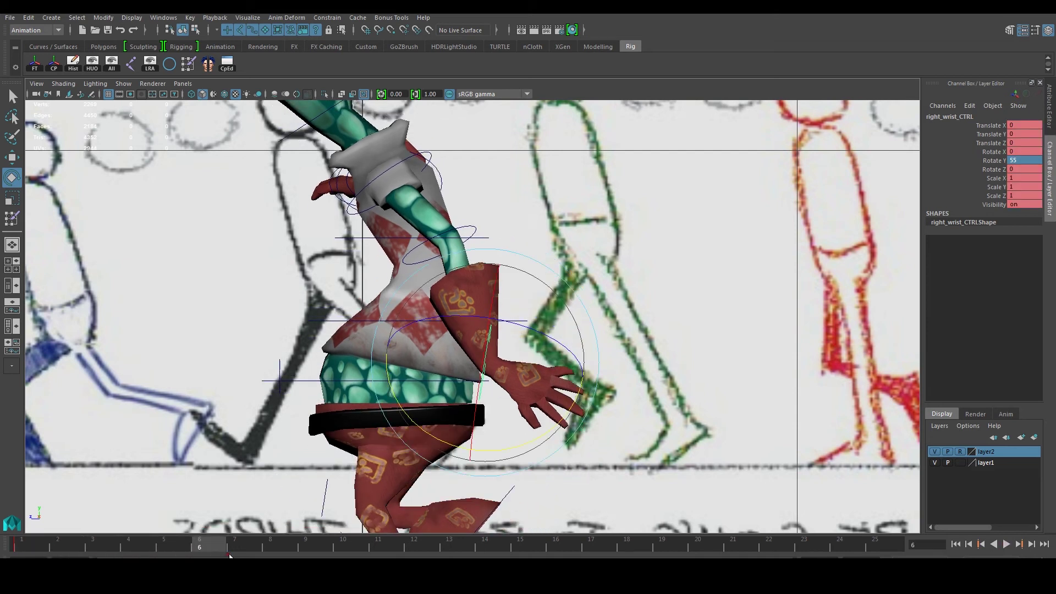
click(169, 540)
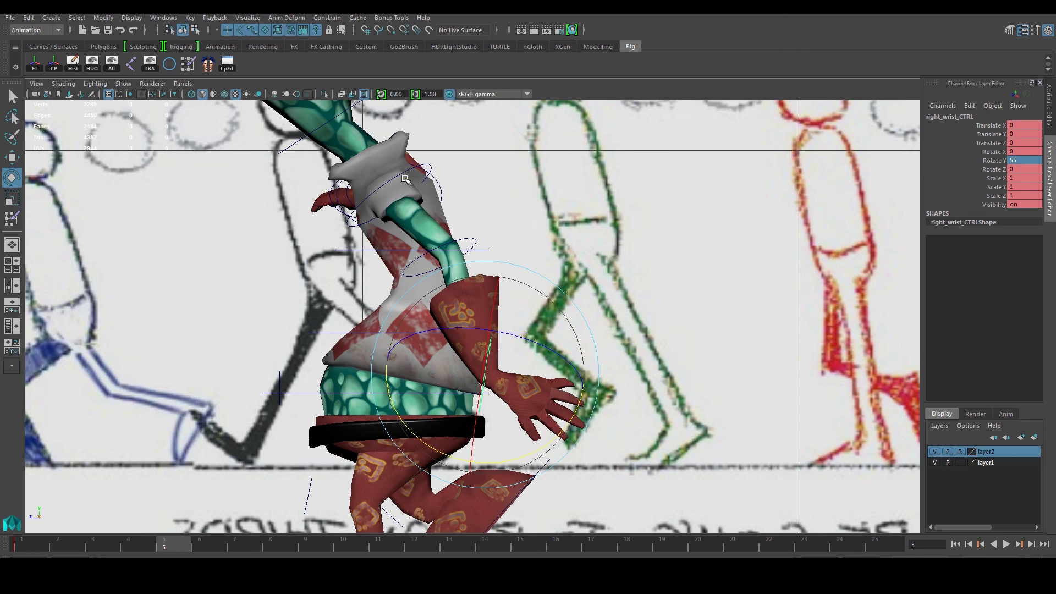
click(488, 216)
click(469, 239)
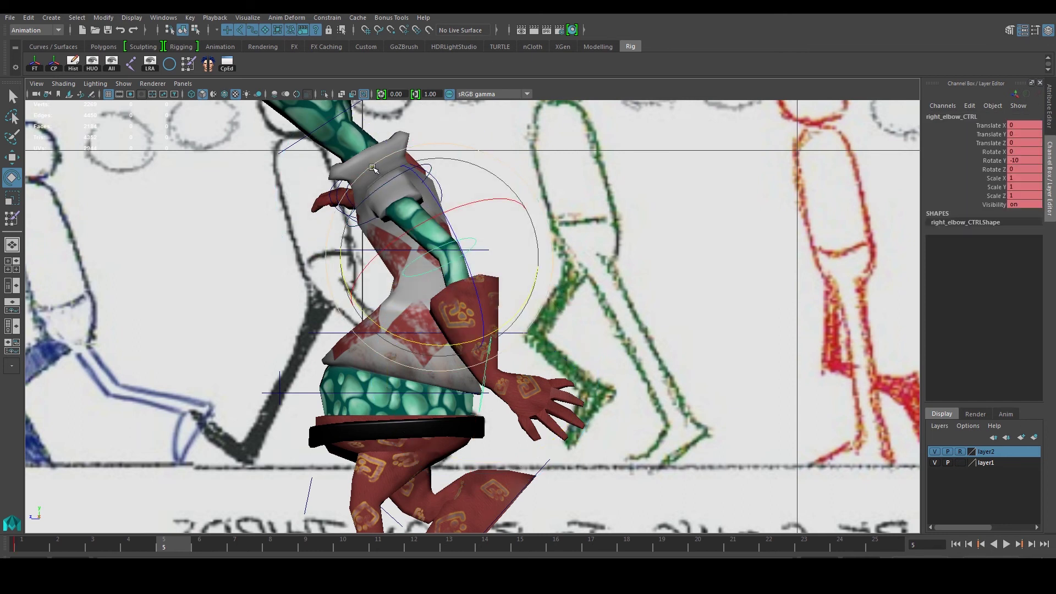
drag(372, 167, 383, 180)
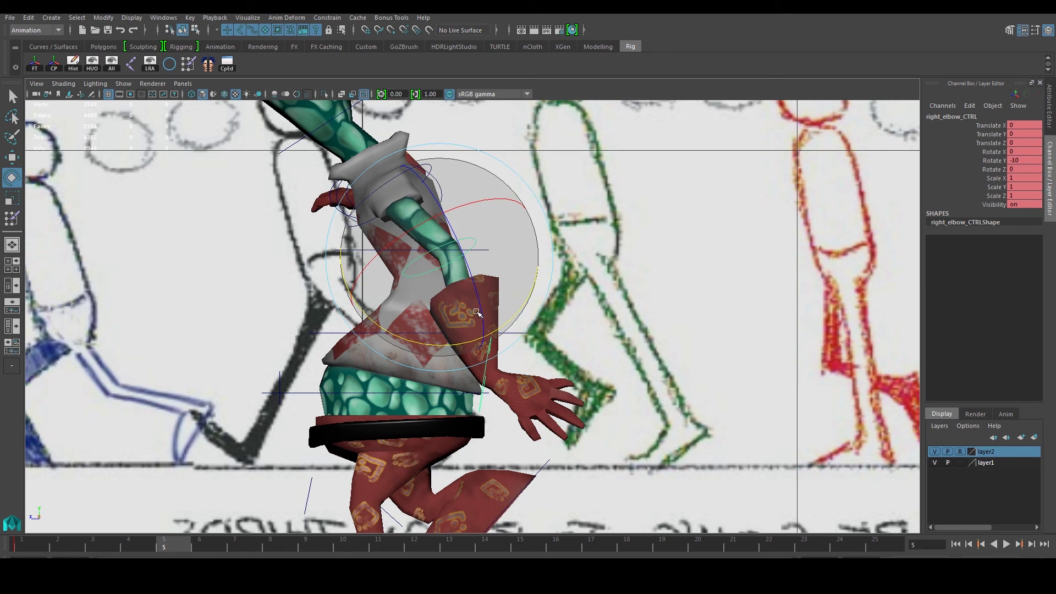
click(482, 403)
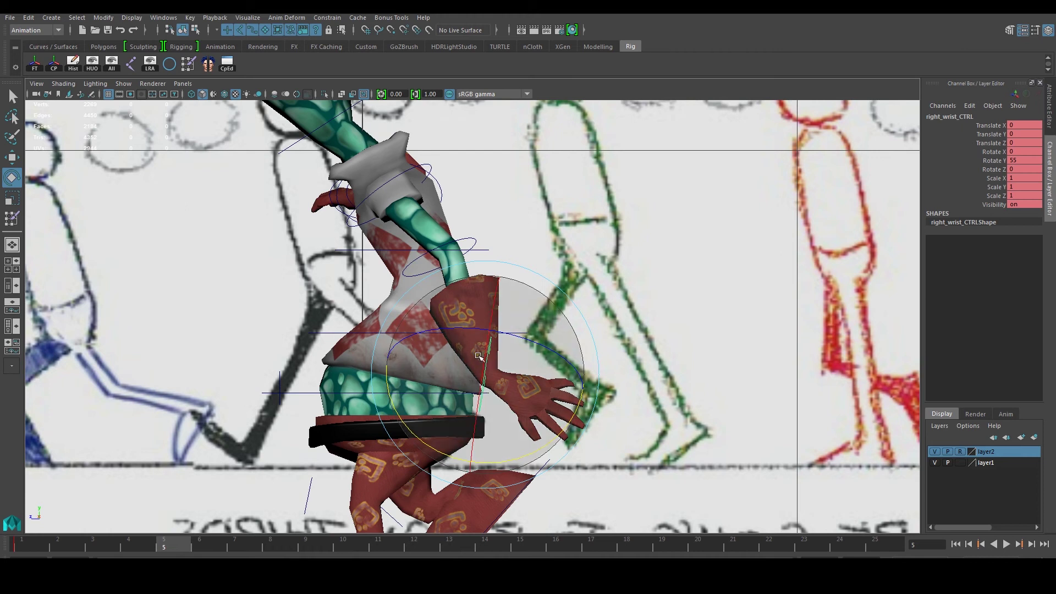
click(430, 172)
scroll(581, 400, down, 8)
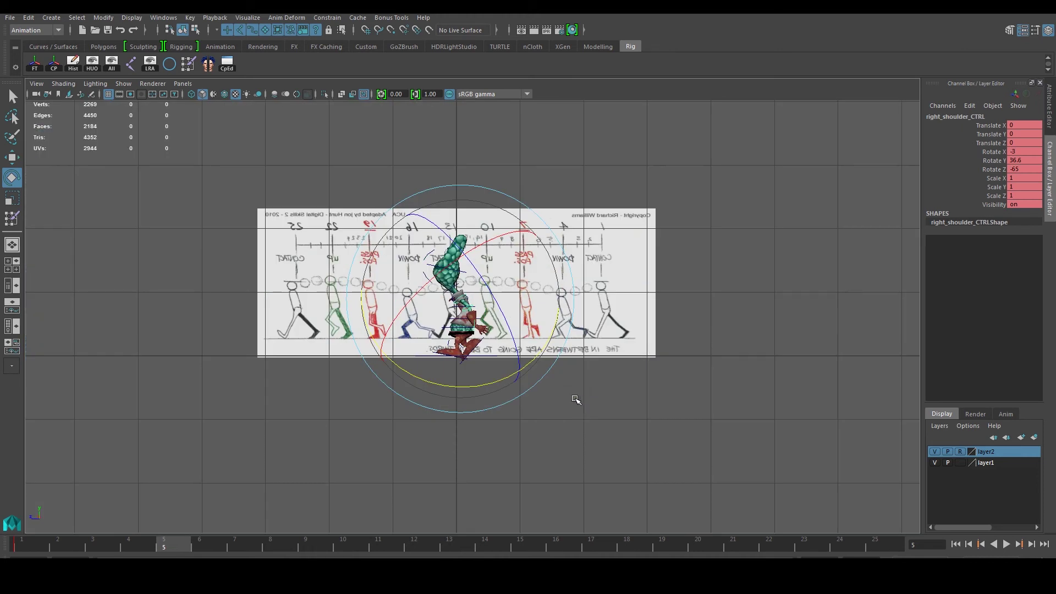
scroll(557, 397, up, 1)
drag(127, 546, 2, 546)
key(alt+v)
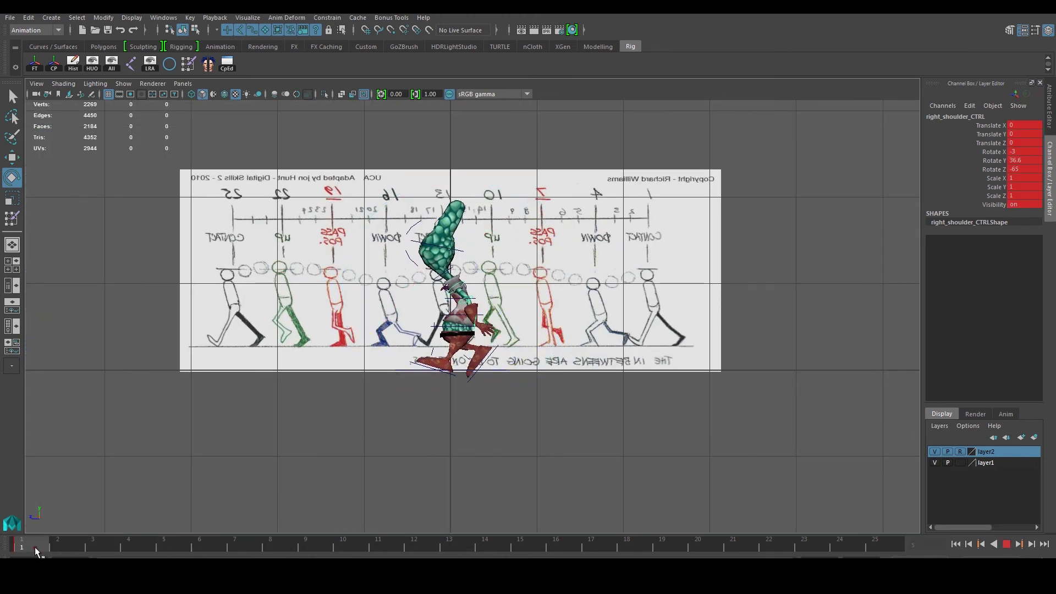
drag(114, 557, 5, 552)
scroll(468, 316, up, 5)
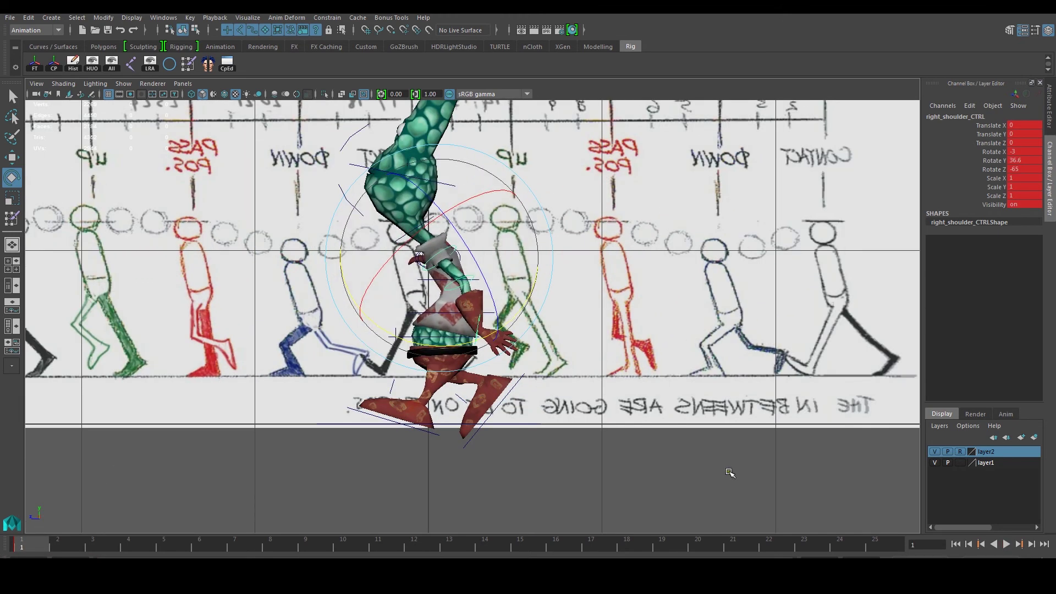
scroll(440, 314, up, 2)
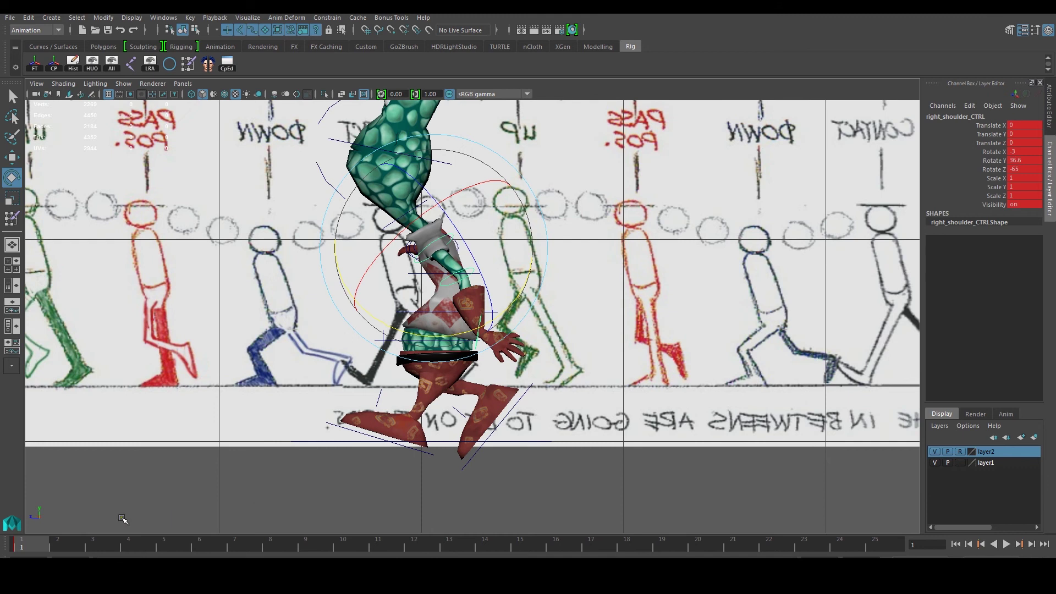
Copy the right shoulder control's key from frame 1 and paste it at frame 25.
shift+drag(39, 549, 15, 549)
right_click(24, 544)
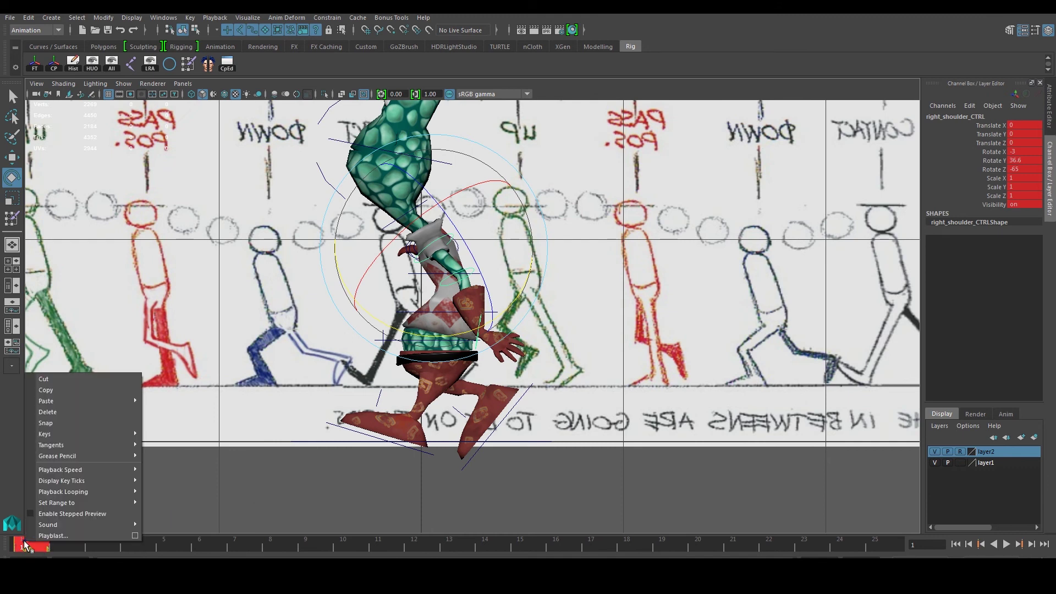
click(51, 390)
click(442, 548)
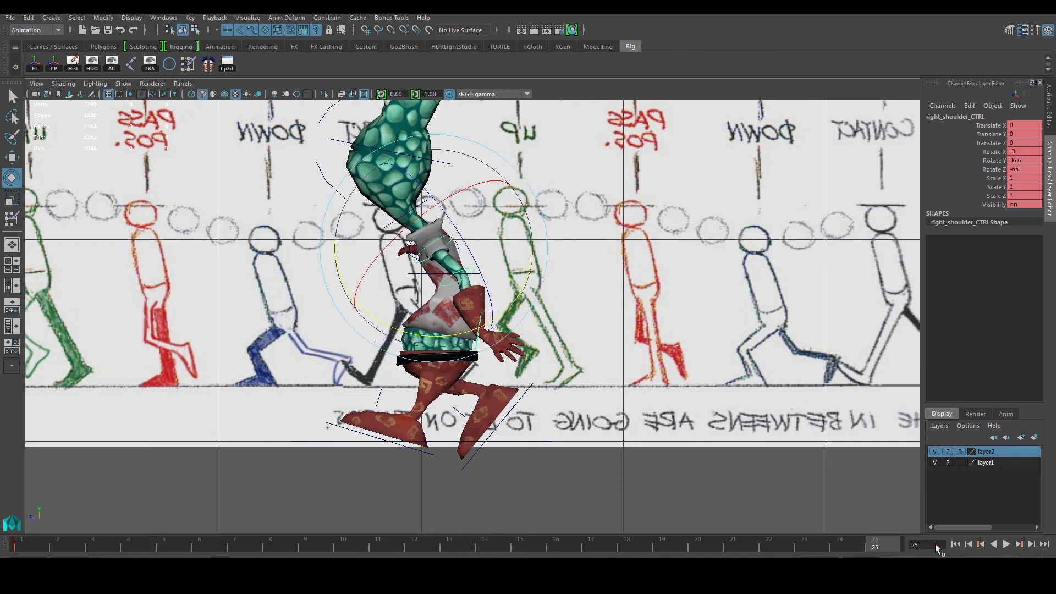
right_click(888, 544)
mouse_move(925, 403)
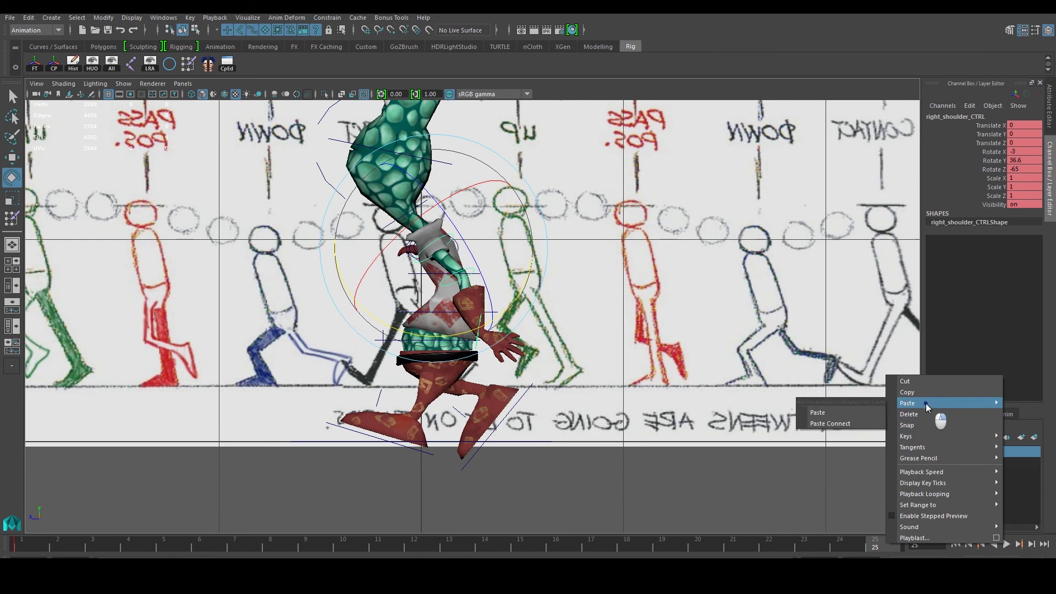
click(856, 410)
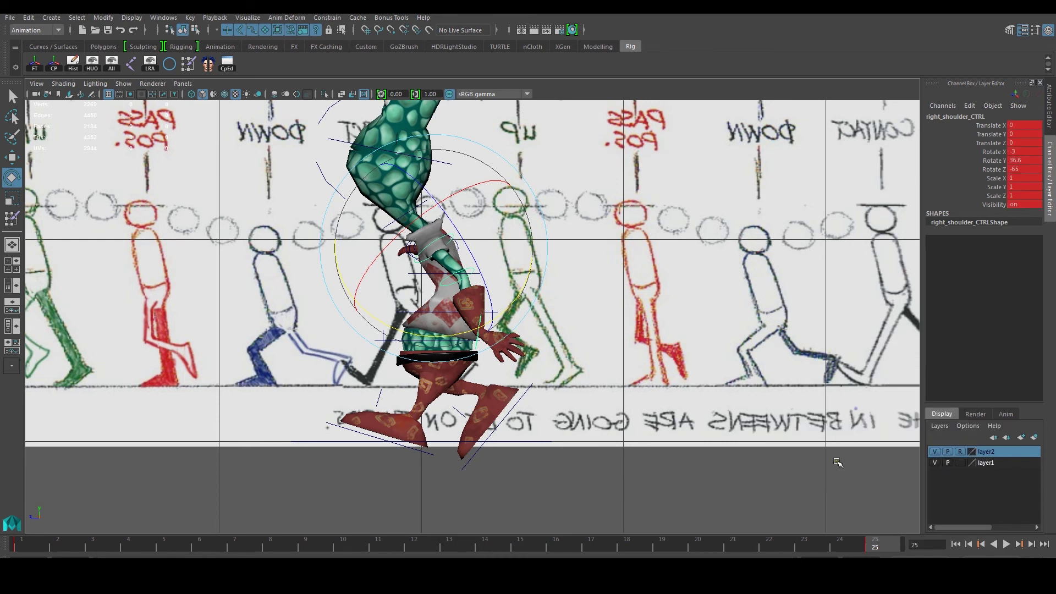
Copy the right elbow control's key from frame 1 and paste it at frame 25.
scroll(437, 395, up, 5)
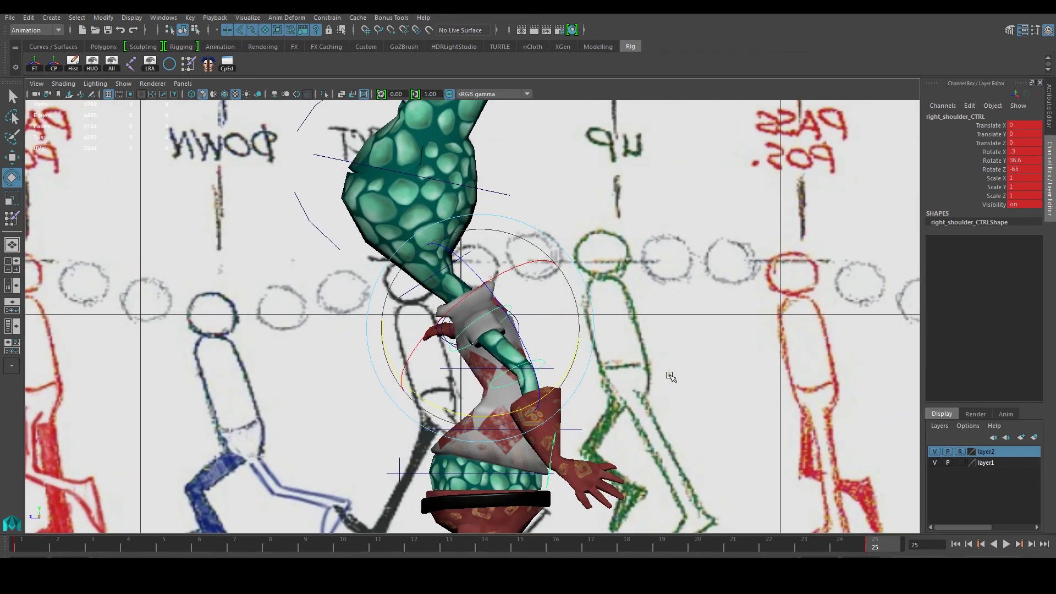
click(556, 355)
click(544, 365)
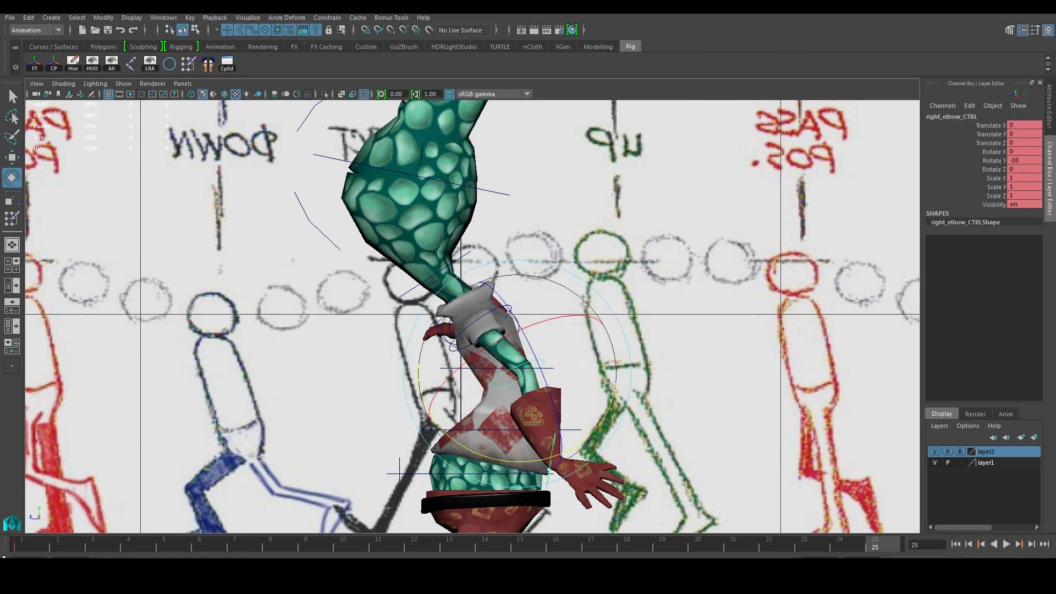
click(25, 547)
shift+click(25, 547)
right_click(19, 548)
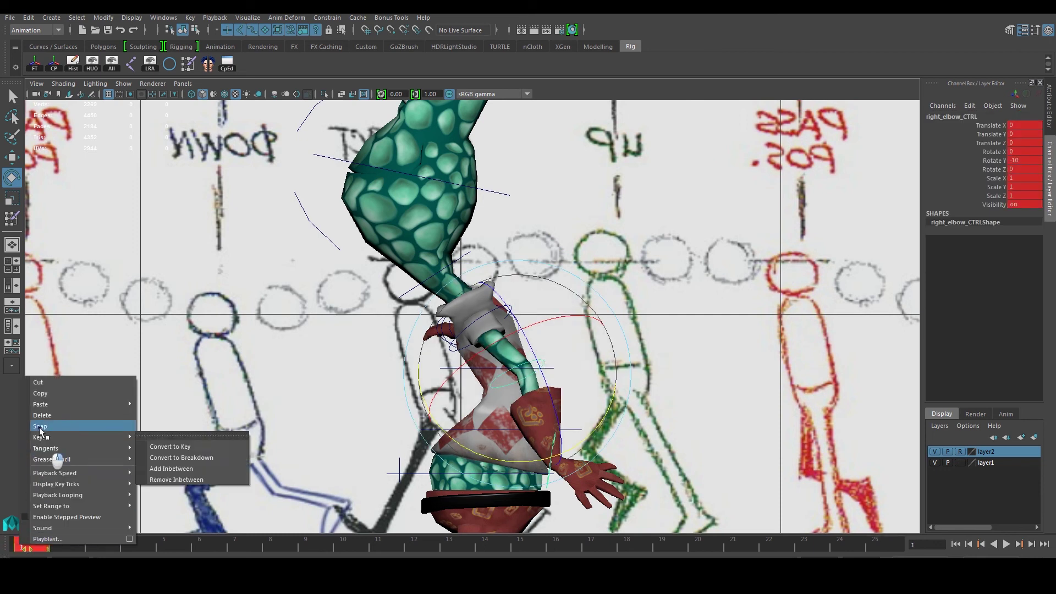
click(48, 388)
click(879, 543)
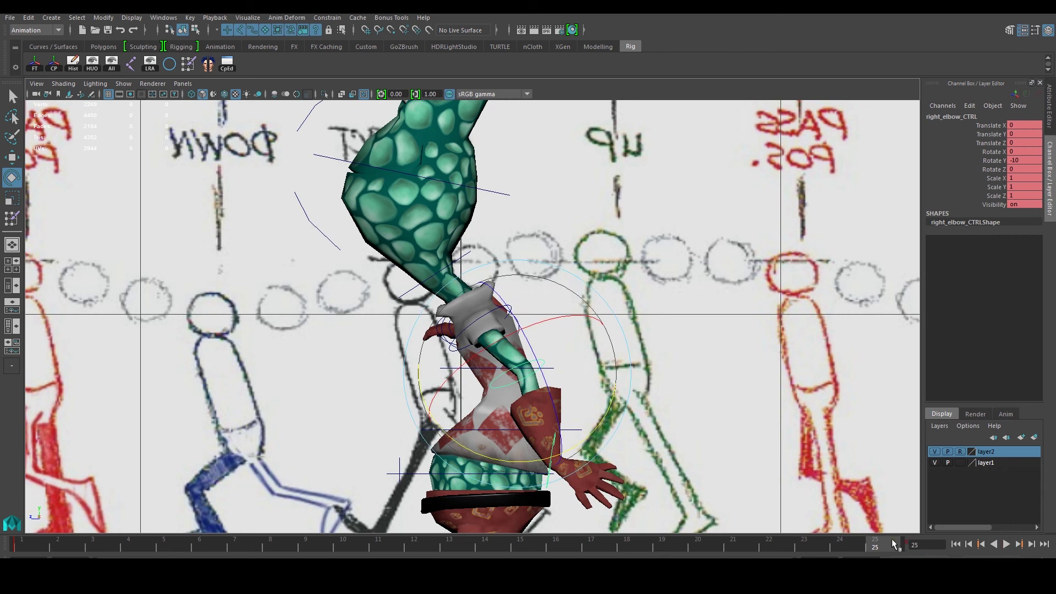
right_click(886, 542)
mouse_move(925, 396)
click(857, 406)
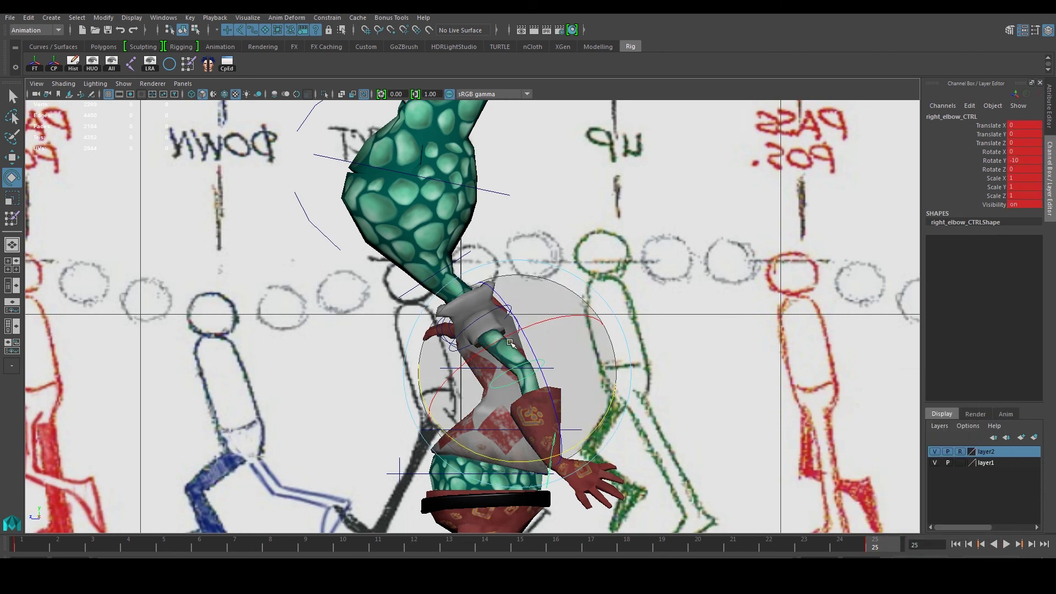
Check the right shoulder and elbow controls at frames 25 and 1, and examine the arm pose against the whole reference chart.
scroll(522, 308, up, 1)
click(527, 291)
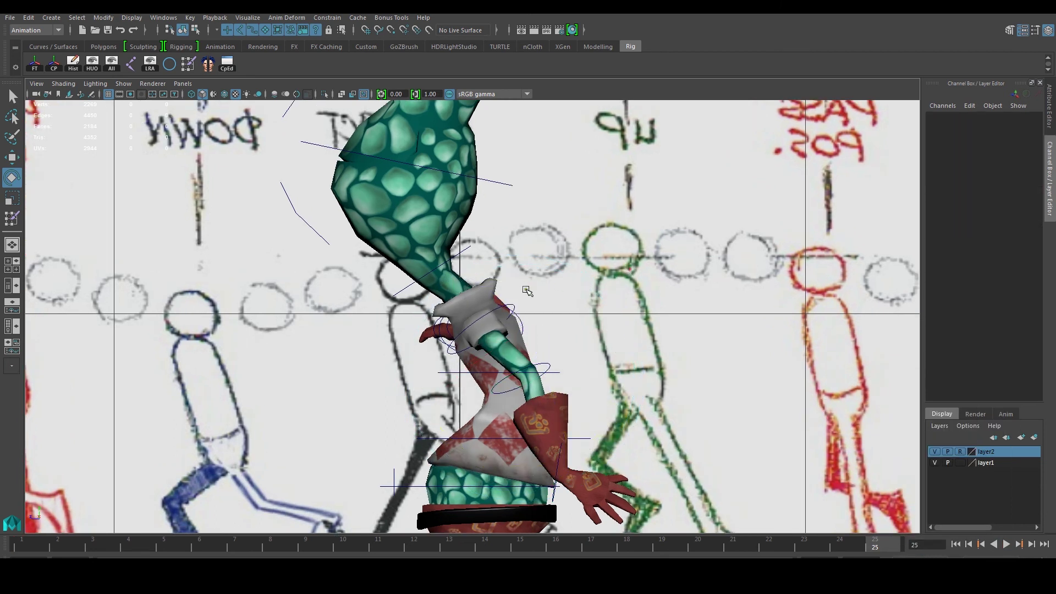
click(513, 303)
click(689, 286)
click(550, 365)
click(723, 288)
click(513, 305)
drag(305, 545, 4, 547)
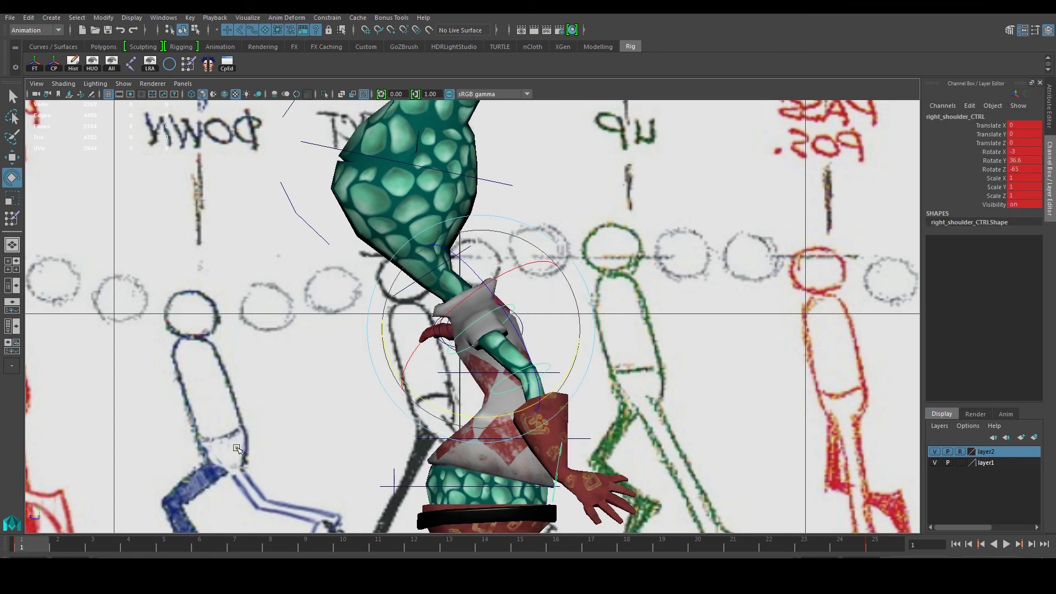
scroll(678, 370, down, 10)
scroll(664, 357, up, 2)
scroll(666, 360, up, 4)
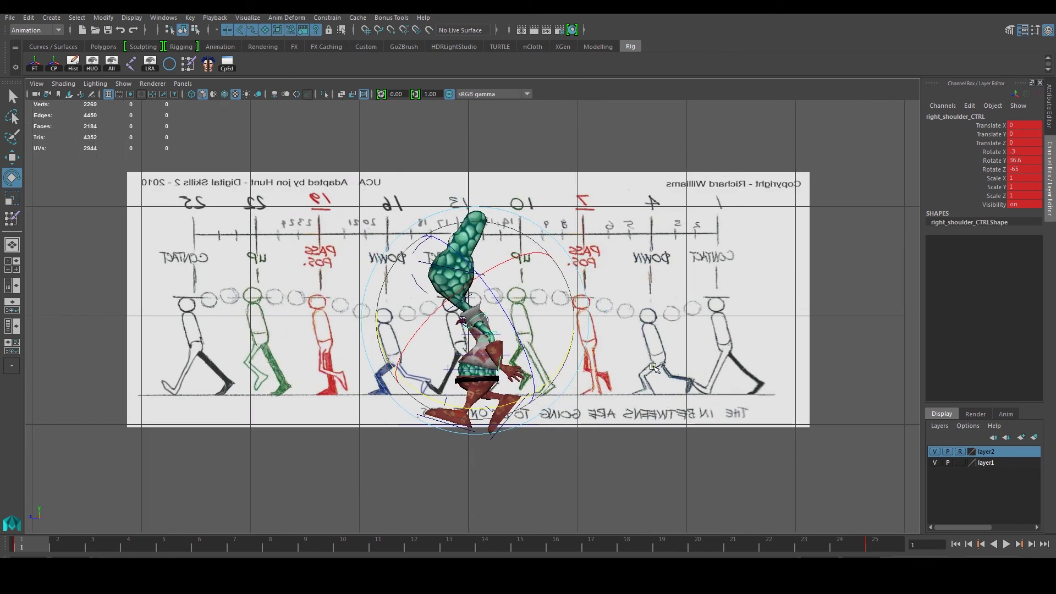
Swing the right arm forward at frame 13 by setting the right shoulder control's Rotate X to -3.4, Y to -44.5 and Z to -60.1, and key it.
mouse_move(352, 546)
mouse_down()
mouse_move(418, 545)
mouse_move(137, 545)
mouse_move(449, 555)
mouse_up()
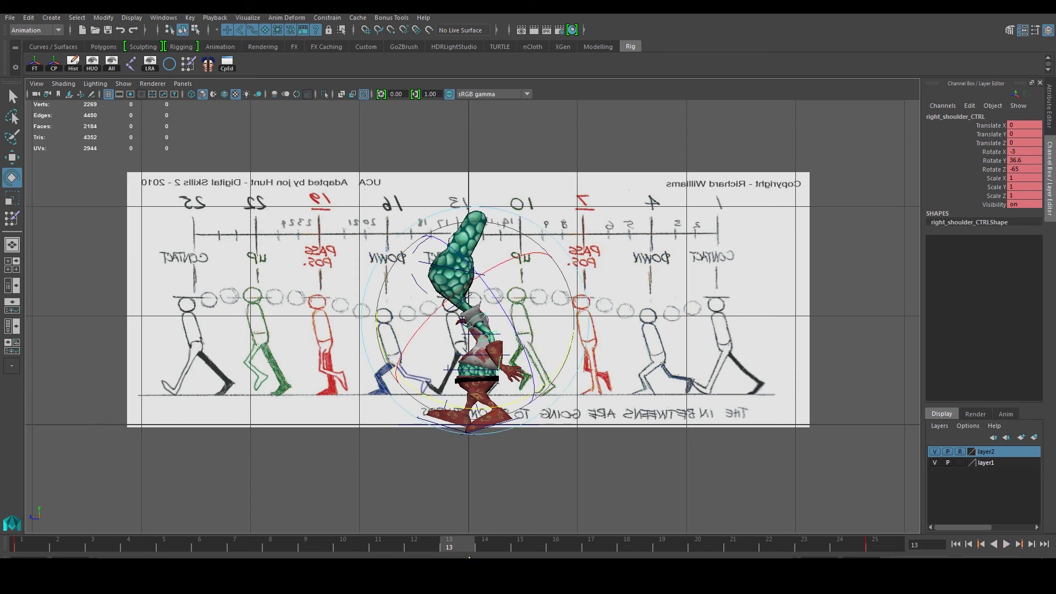
scroll(524, 462, up, 1)
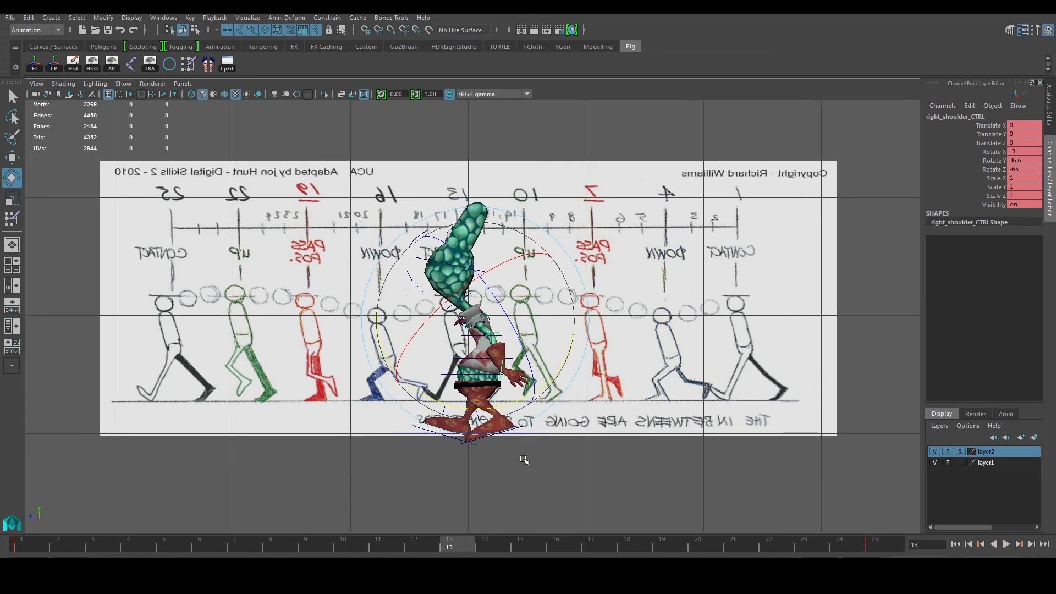
scroll(523, 419, up, 2)
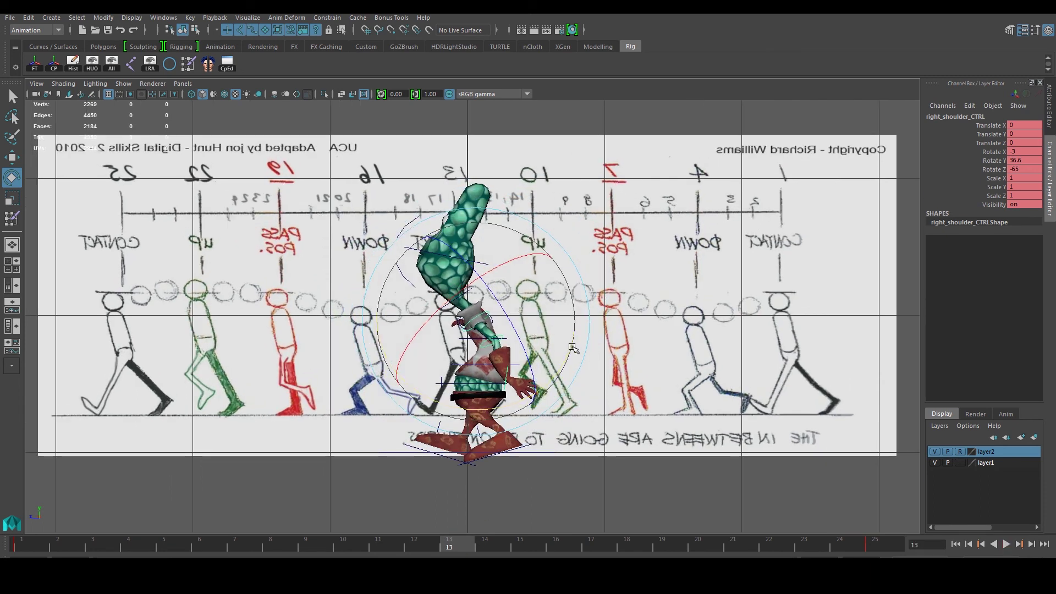
drag(572, 347, 463, 384)
click(1023, 152)
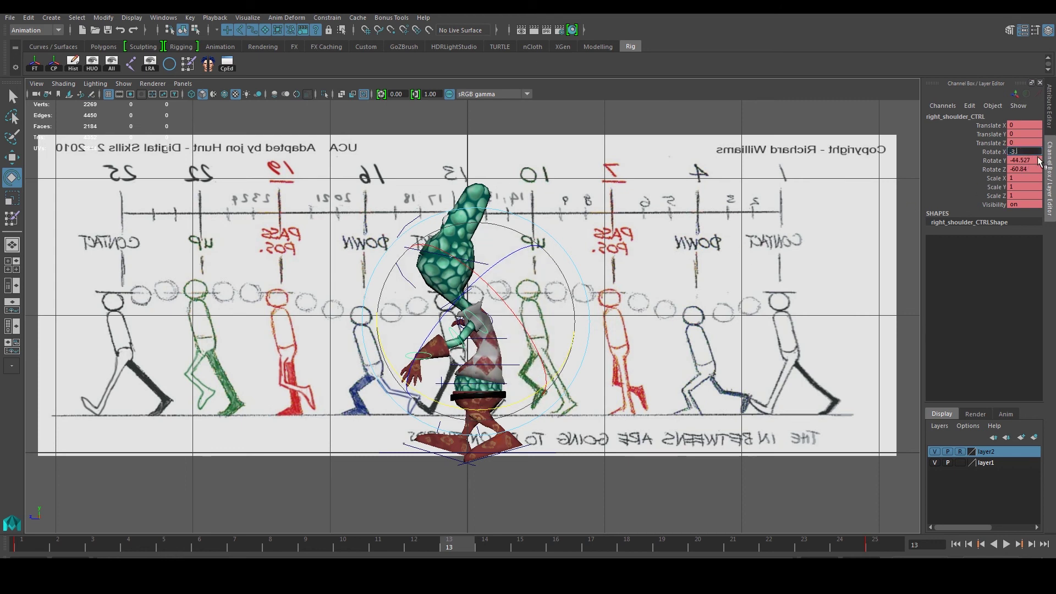
click(1035, 160)
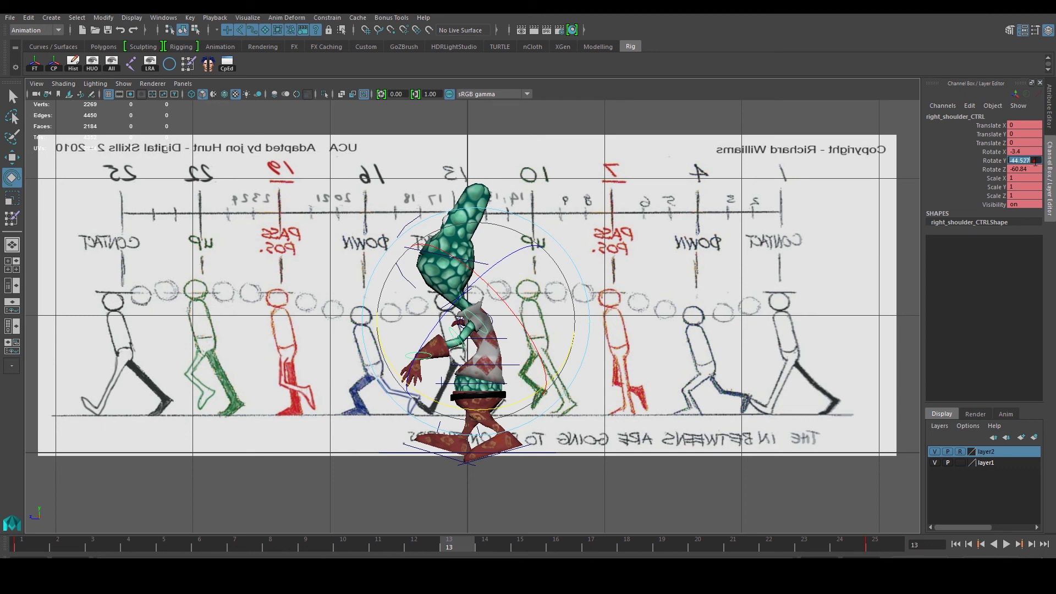
text(-44.5)
click(1037, 167)
text(-60.1)
key(Return)
Bend the right elbow at frame 13 by setting its control's Rotate Y to -20, and key it.
scroll(450, 315, up, 5)
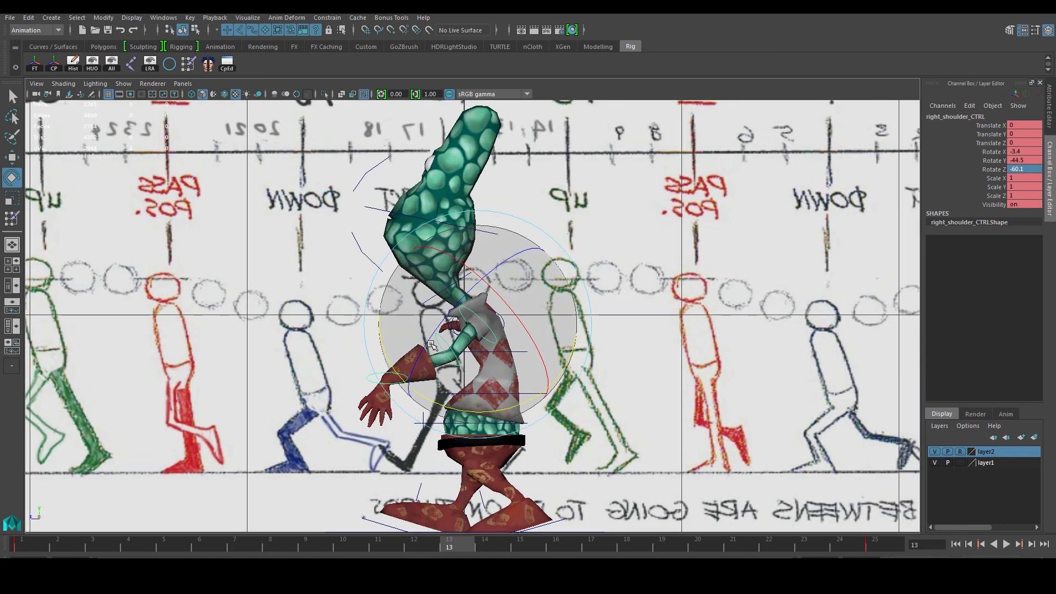
click(509, 350)
click(461, 365)
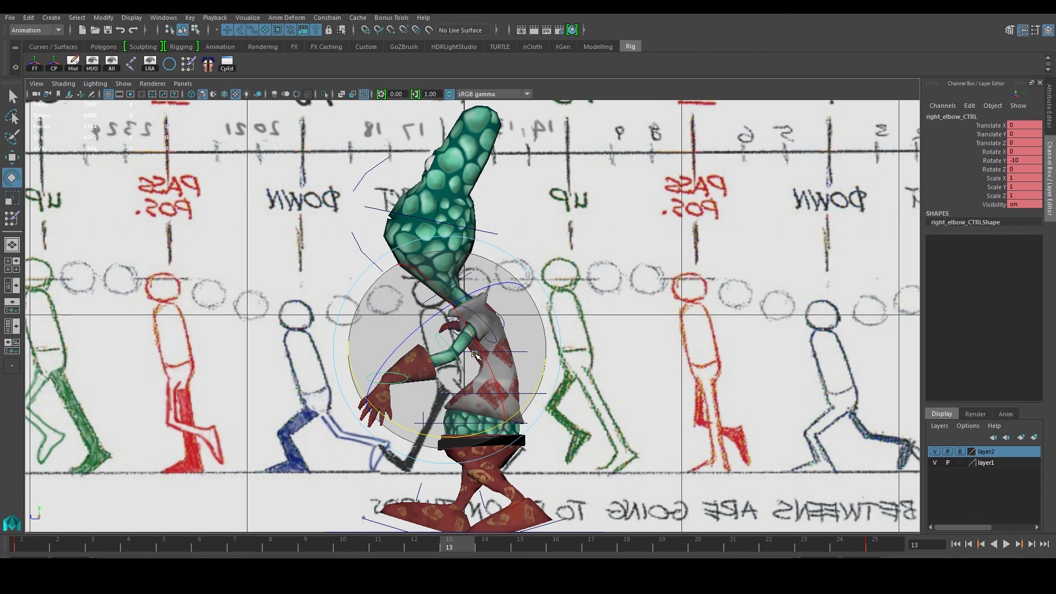
scroll(461, 365, up, 4)
middle_drag(372, 423, 374, 430)
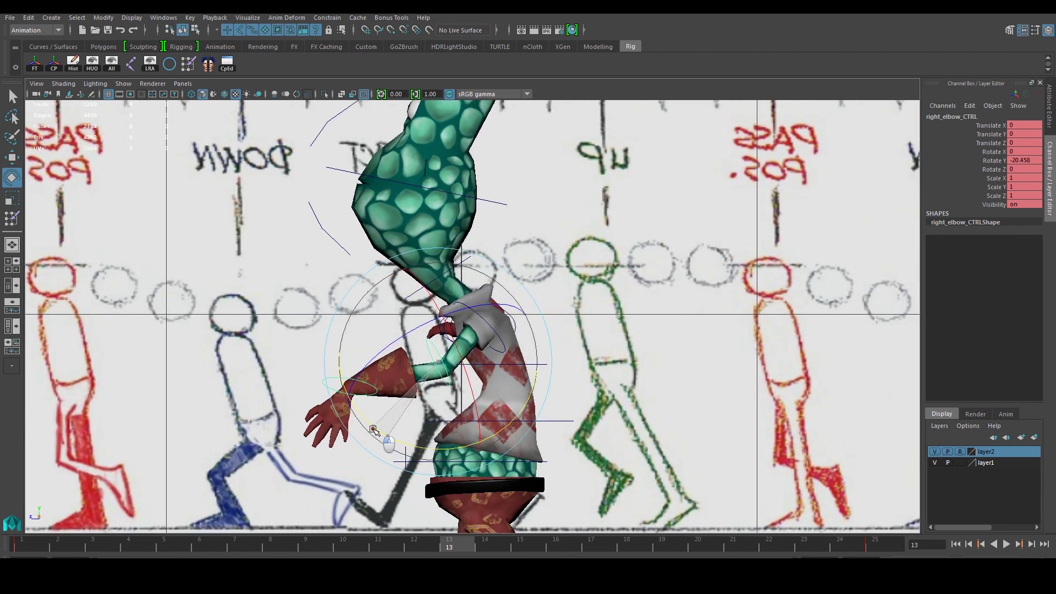
double_click(1026, 160)
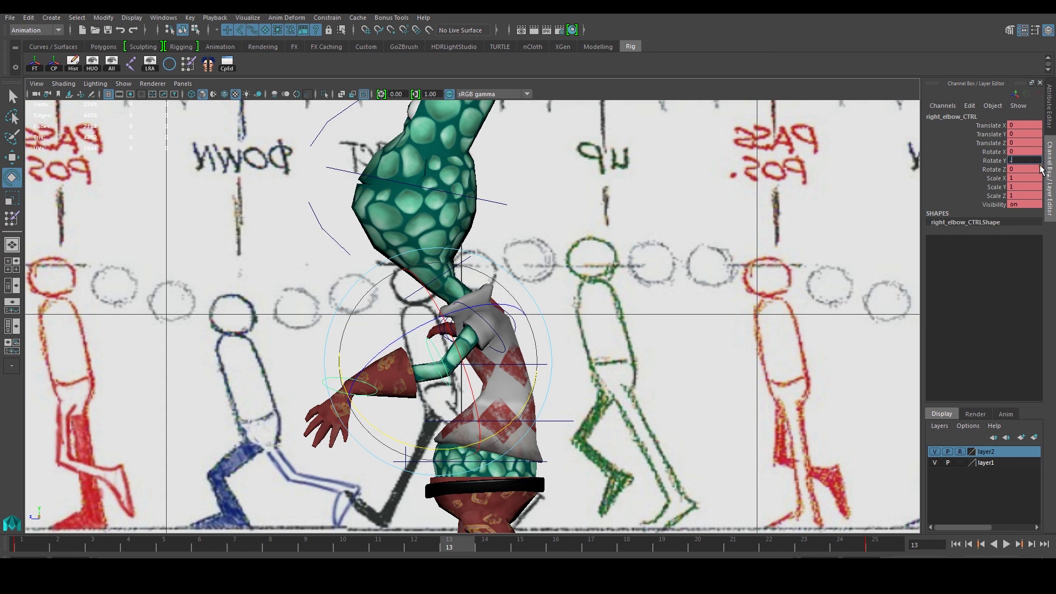
text(-20)
key(Return)
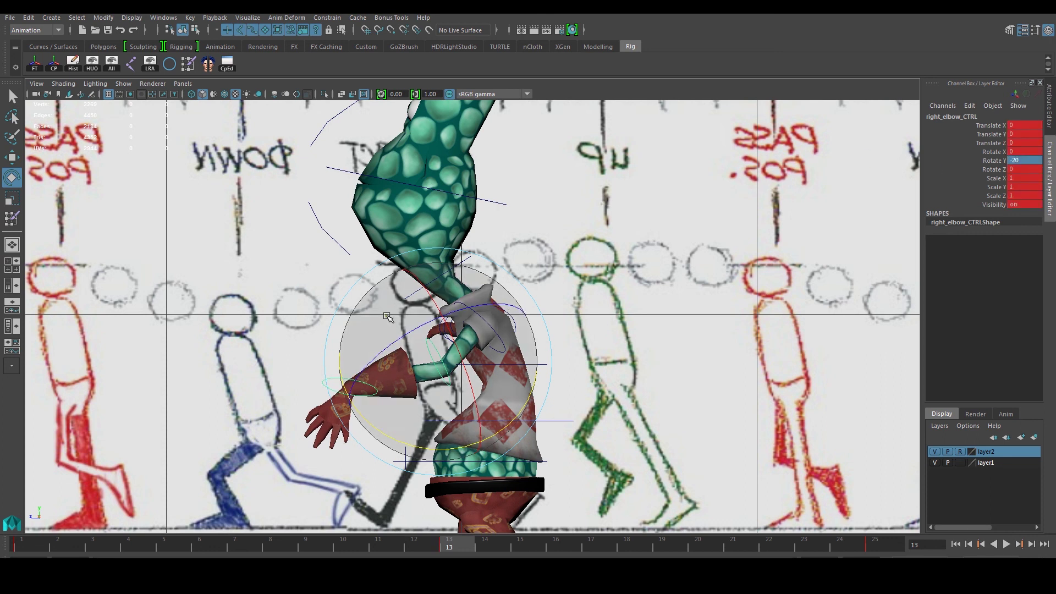
Copy the right wrist control's key from frame 1 and paste it at frame 25.
click(302, 368)
click(324, 376)
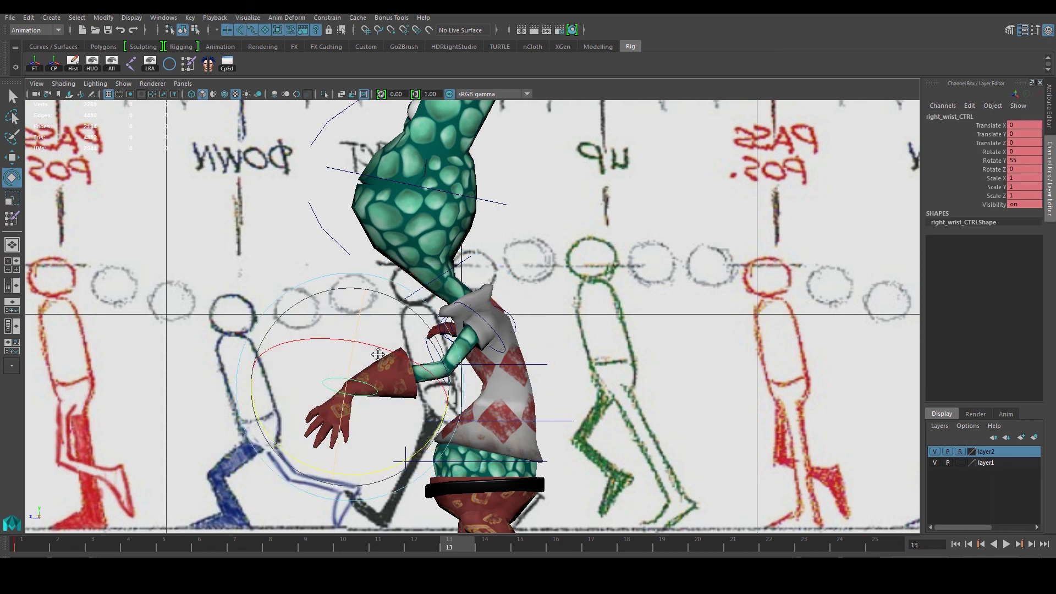
alt+middle_drag(360, 368, 376, 327)
click(29, 548)
shift+click(25, 548)
right_click(28, 549)
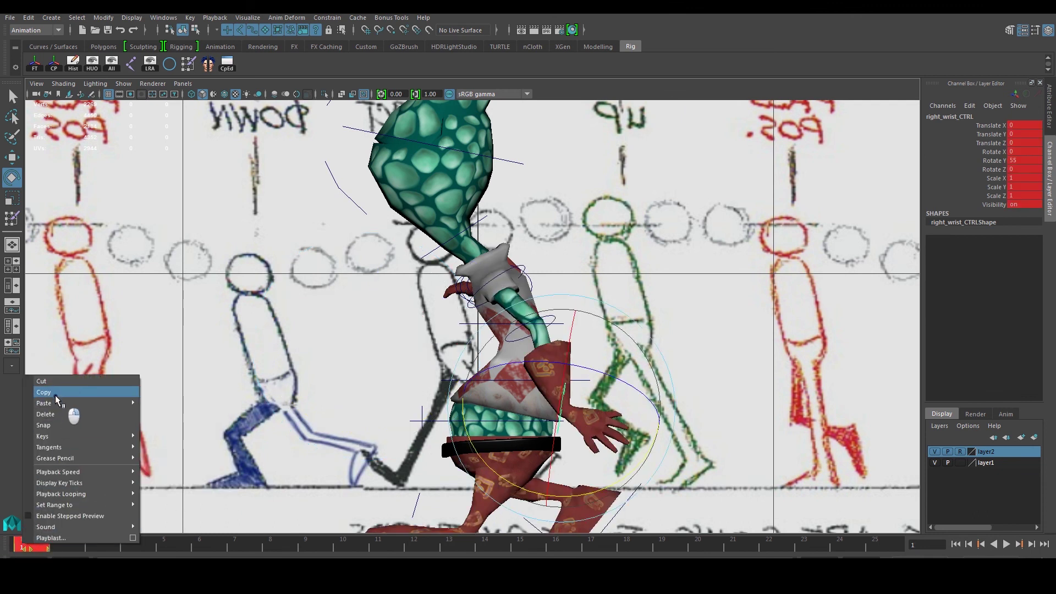
click(56, 393)
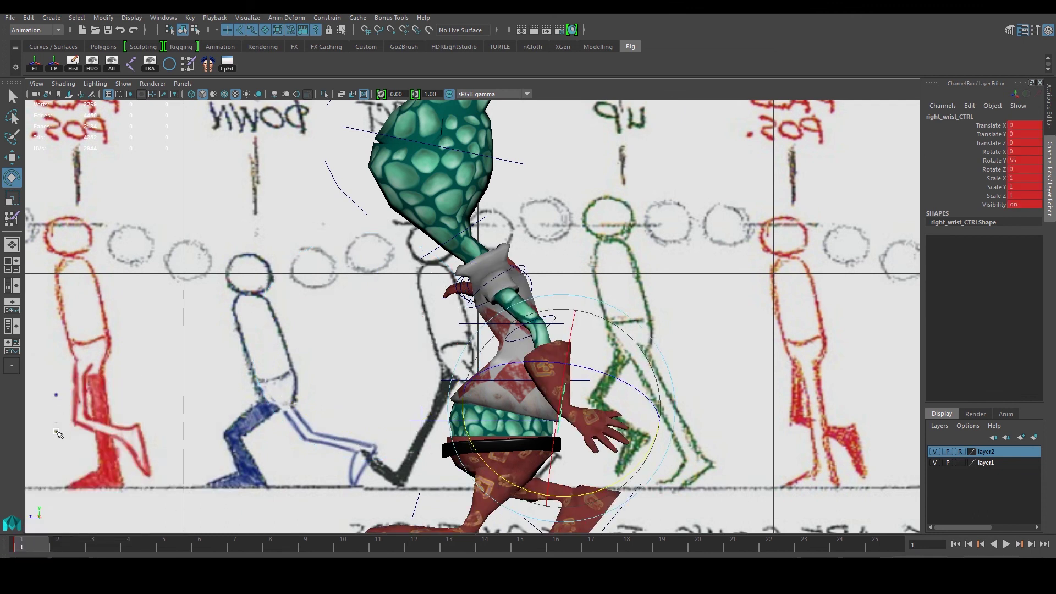
click(874, 547)
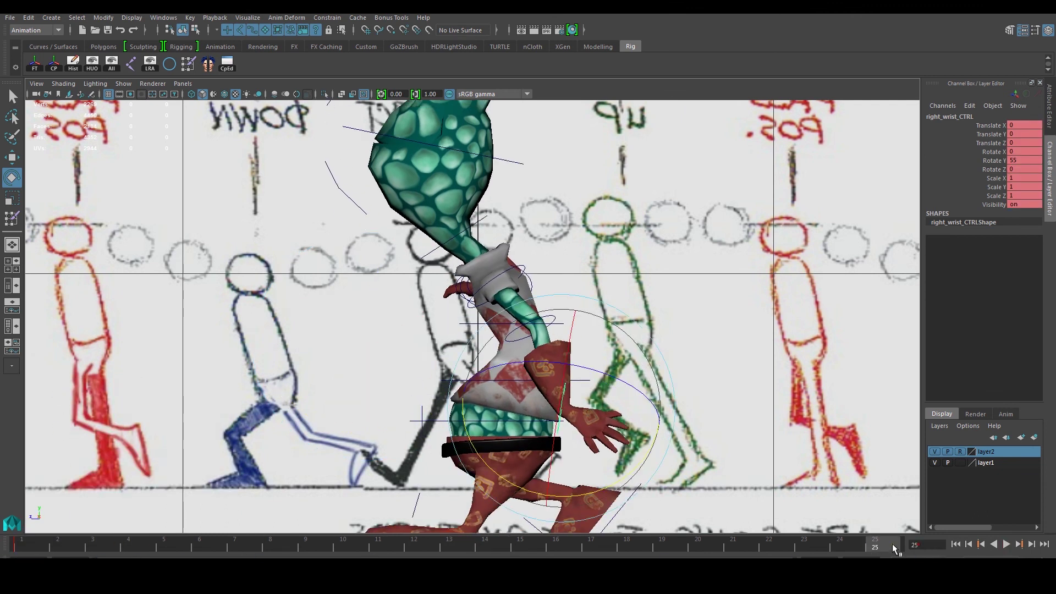
right_click(877, 547)
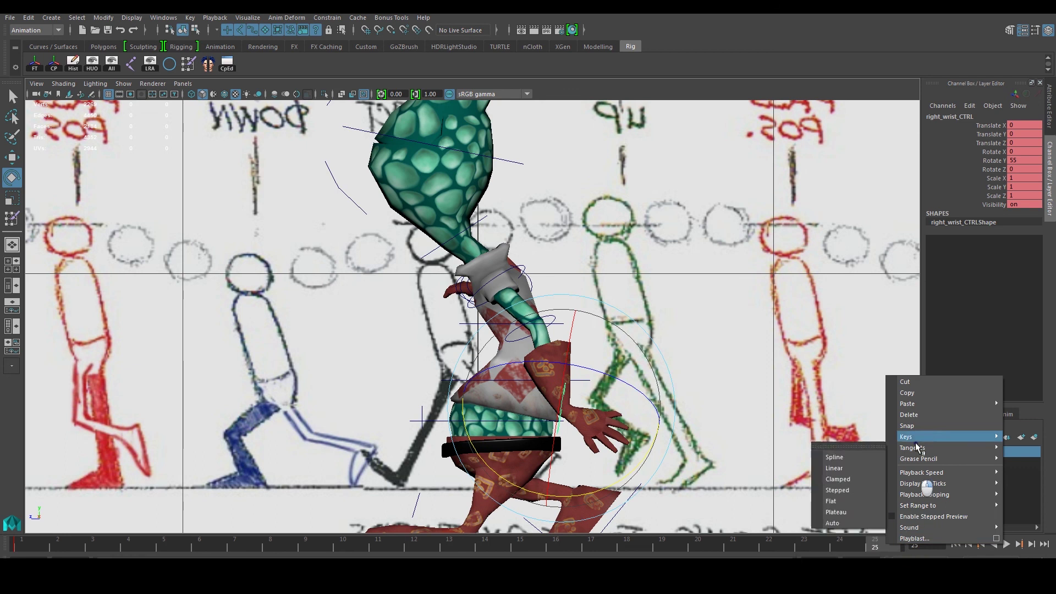
mouse_move(923, 404)
click(825, 413)
Bend the right hand forward at frame 13 by rotating the right wrist control to about -40 in Y, and key it.
drag(654, 545, 449, 547)
drag(275, 355, 357, 236)
double_click(1024, 160)
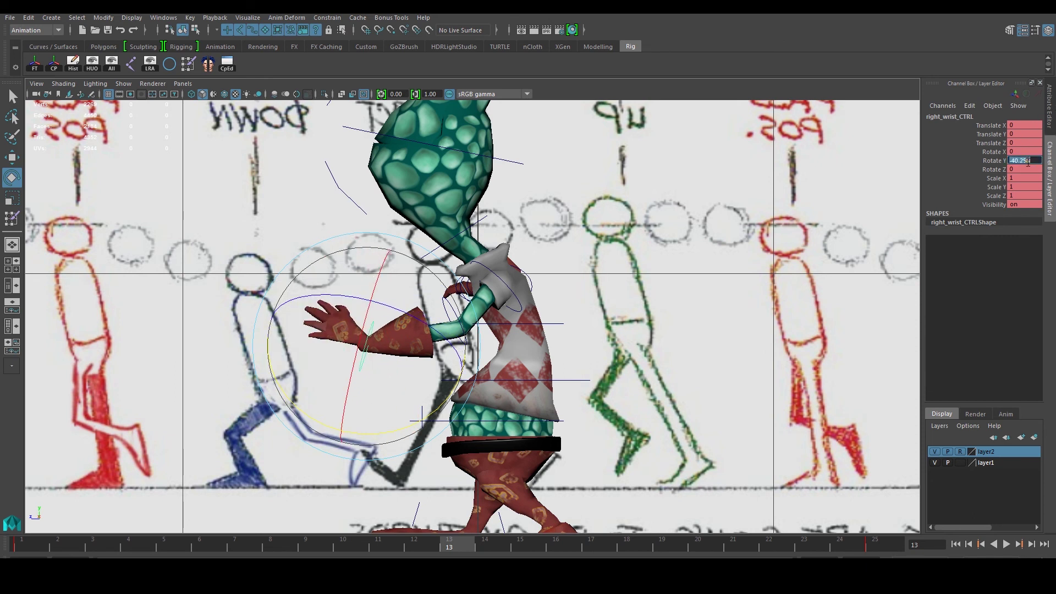
key(Return)
Play the walk cycle from frame 1 in the perspective view, examining the right arm's swing from the side and front.
drag(100, 545, 16, 547)
key(space)
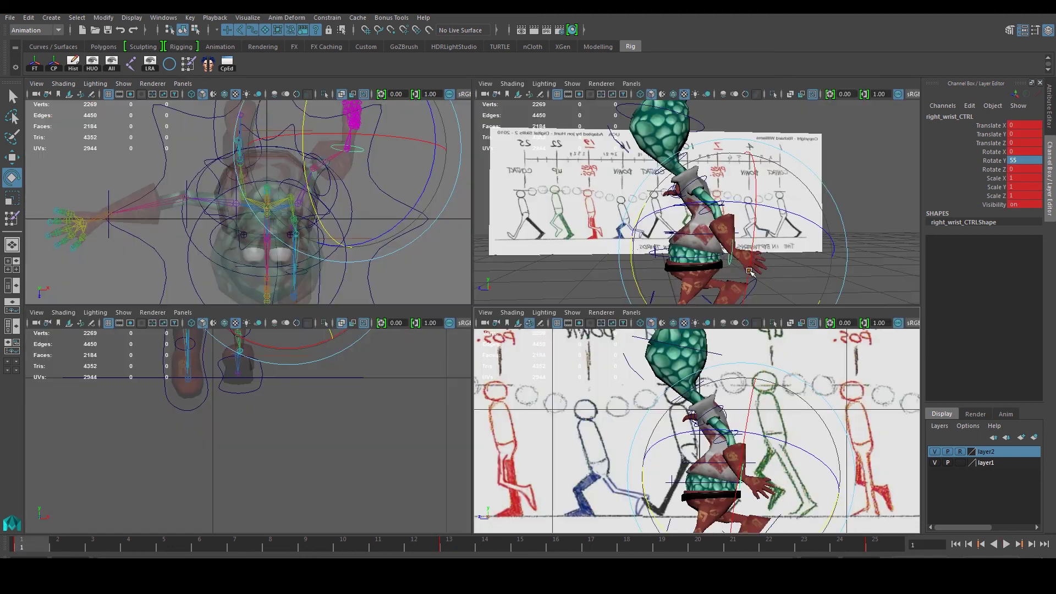
click(900, 230)
key(space)
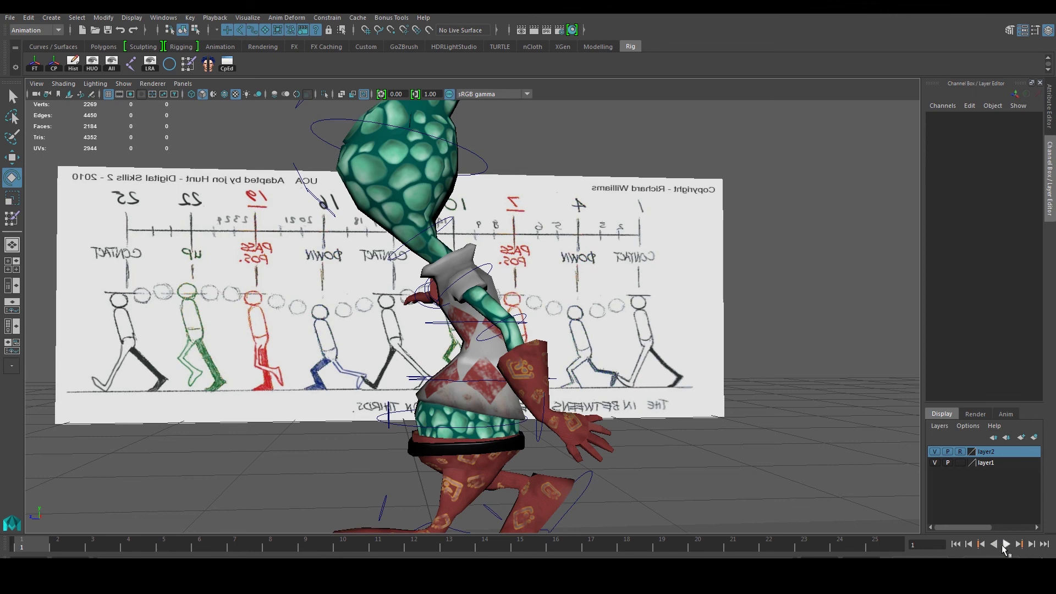
click(1004, 544)
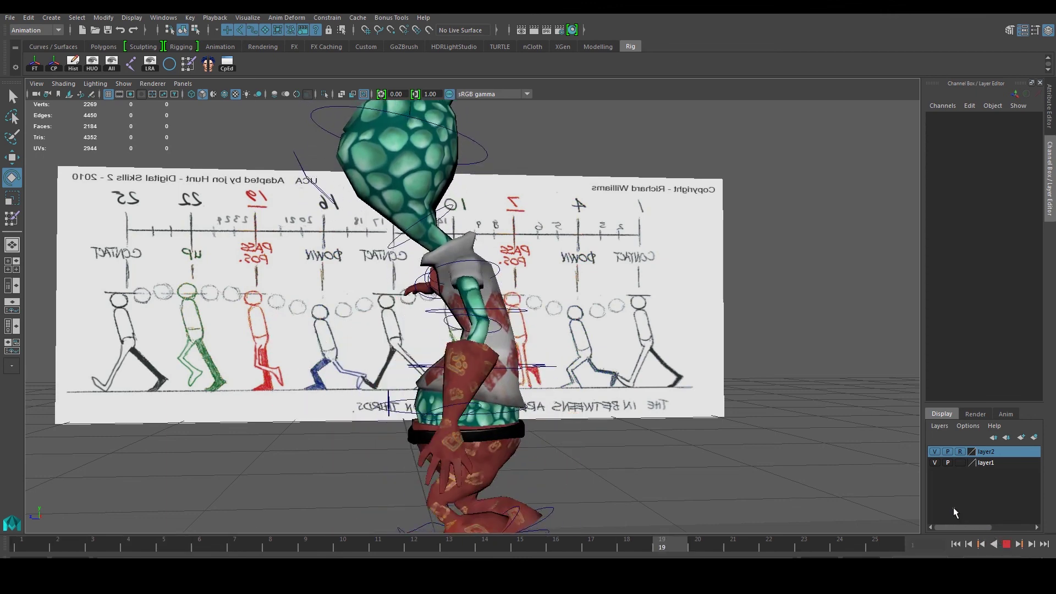
scroll(616, 374, down, 3)
alt+drag(594, 369, 686, 358)
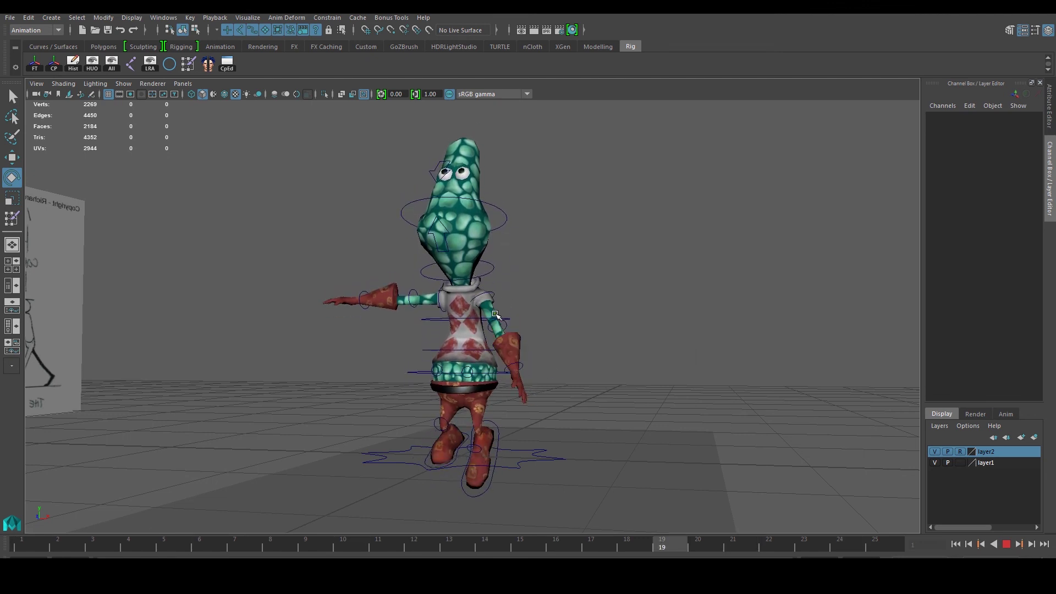
alt+drag(539, 323, 467, 327)
click(1004, 543)
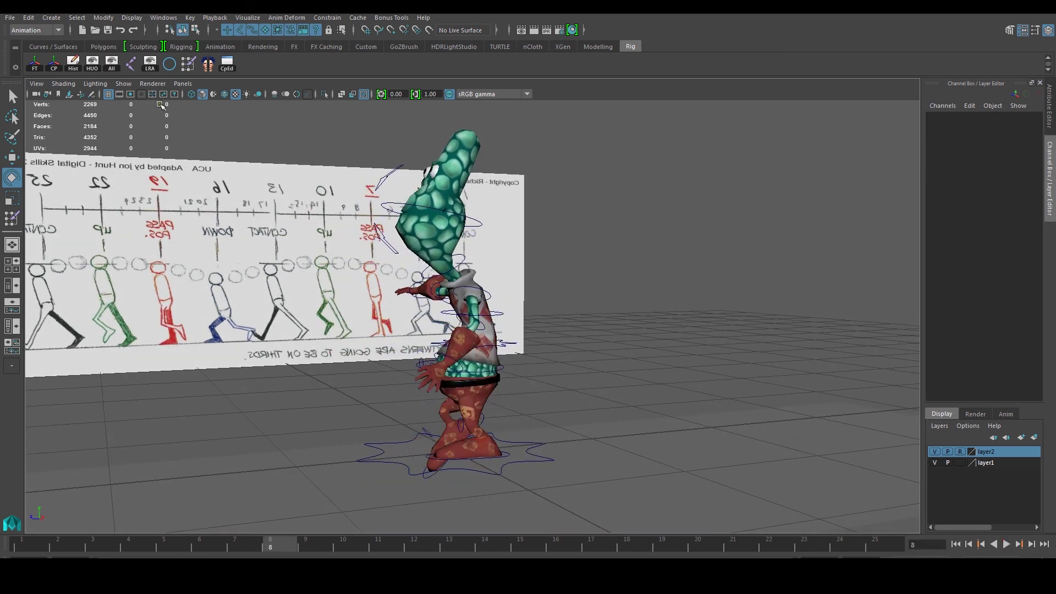
Hide the NURBS curves in the perspective view and play the walk cycle, examining the arm swing from several angles.
click(95, 84)
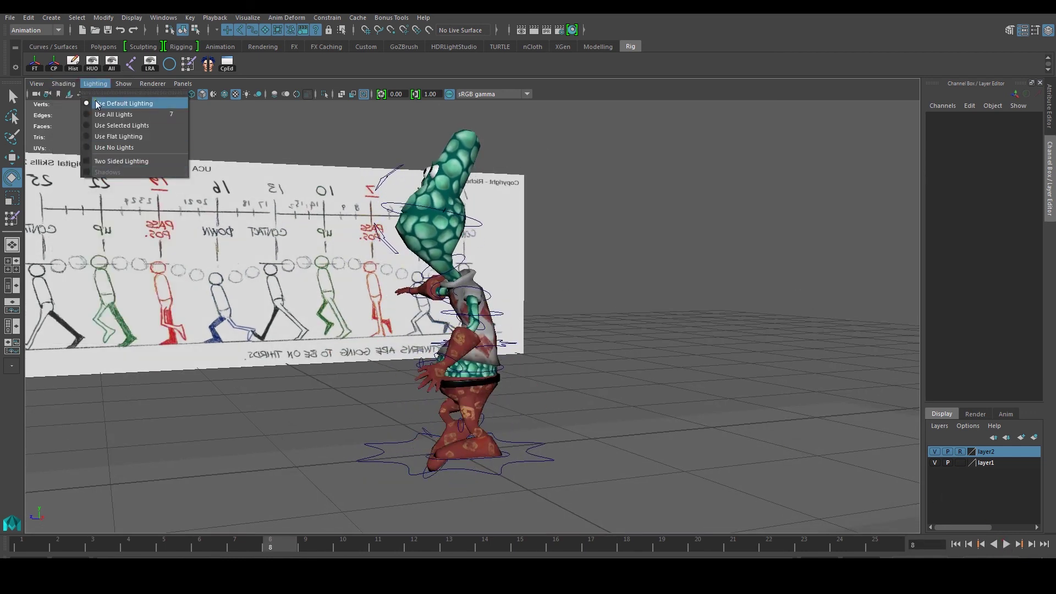
mouse_move(124, 85)
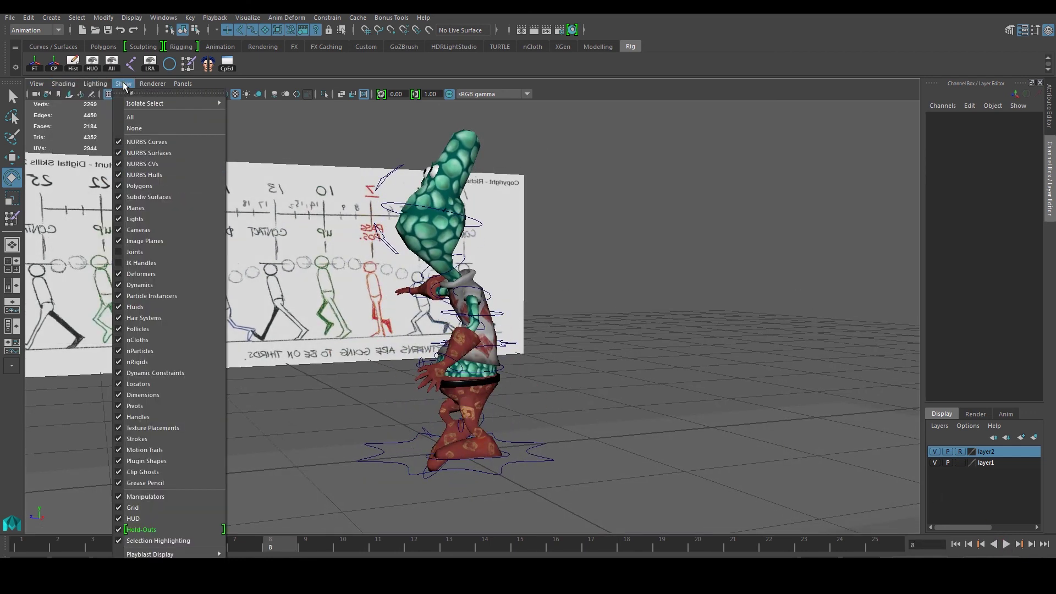
click(144, 142)
alt+drag(703, 290, 616, 301)
click(1006, 544)
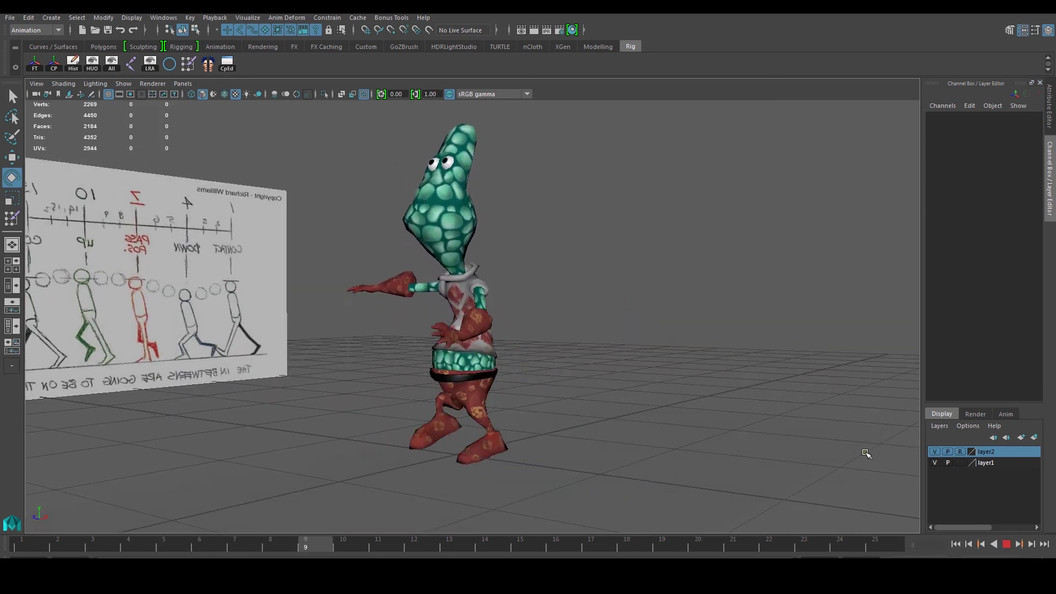
alt+drag(662, 323, 571, 315)
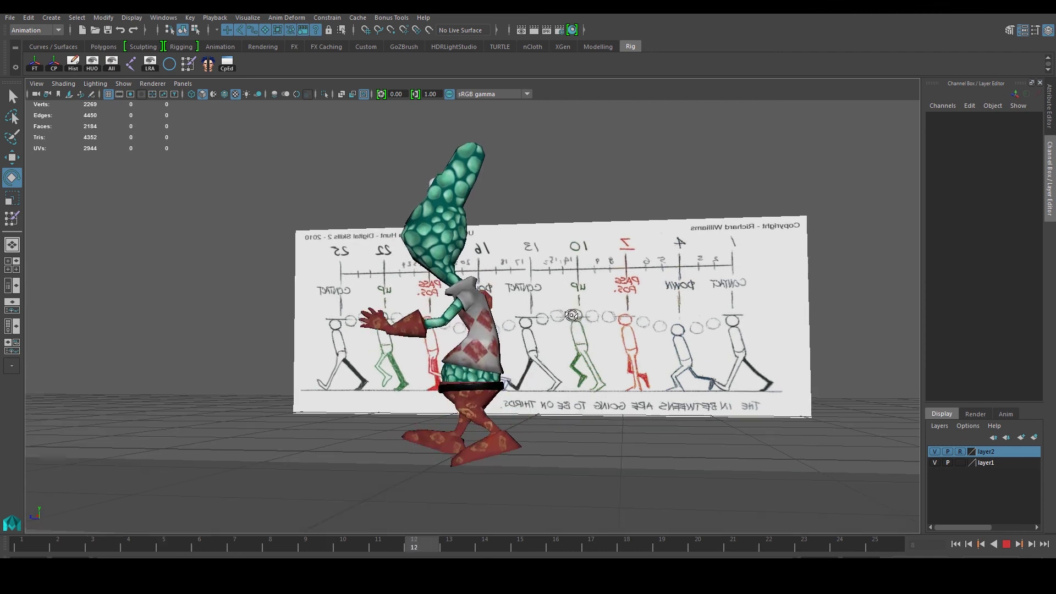